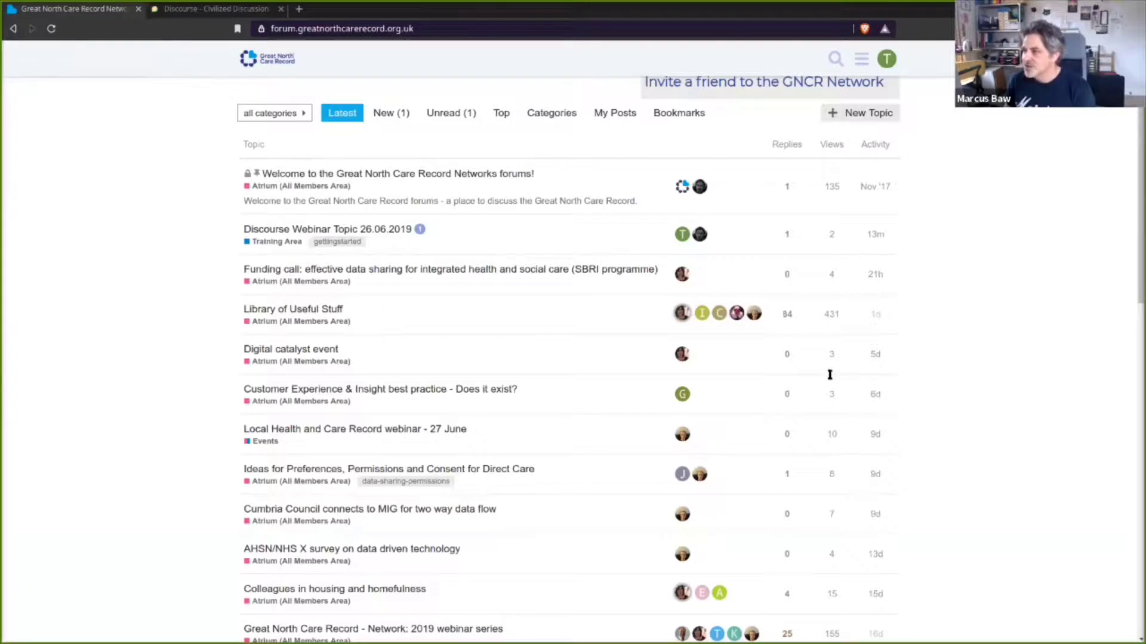
scroll(829, 377, up, 1)
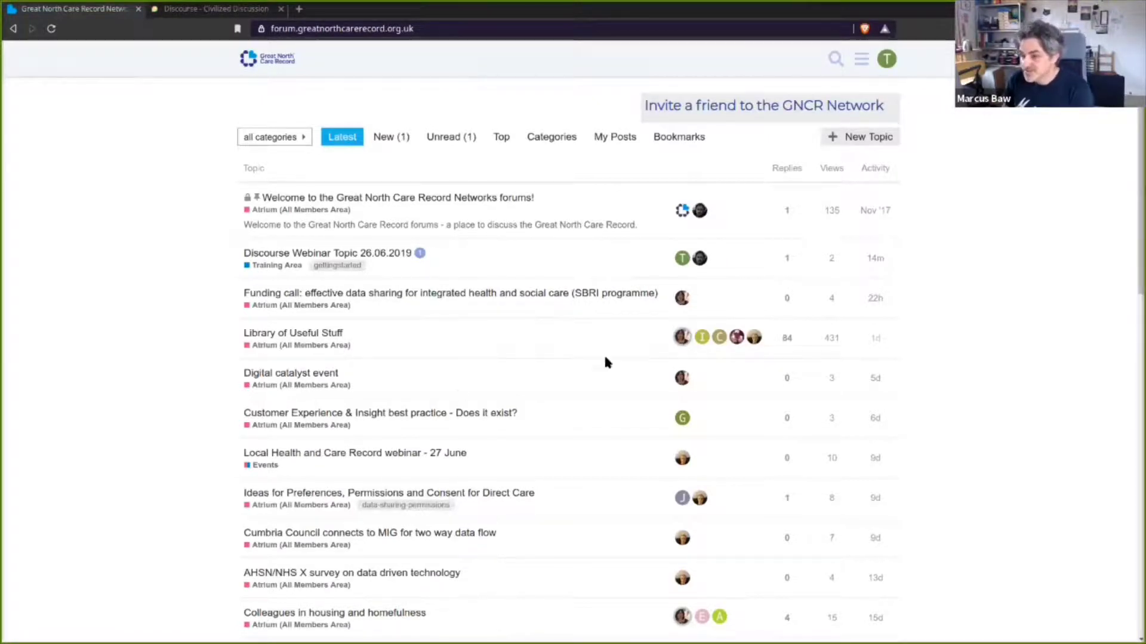
scroll(599, 353, down, 8)
scroll(582, 367, up, 8)
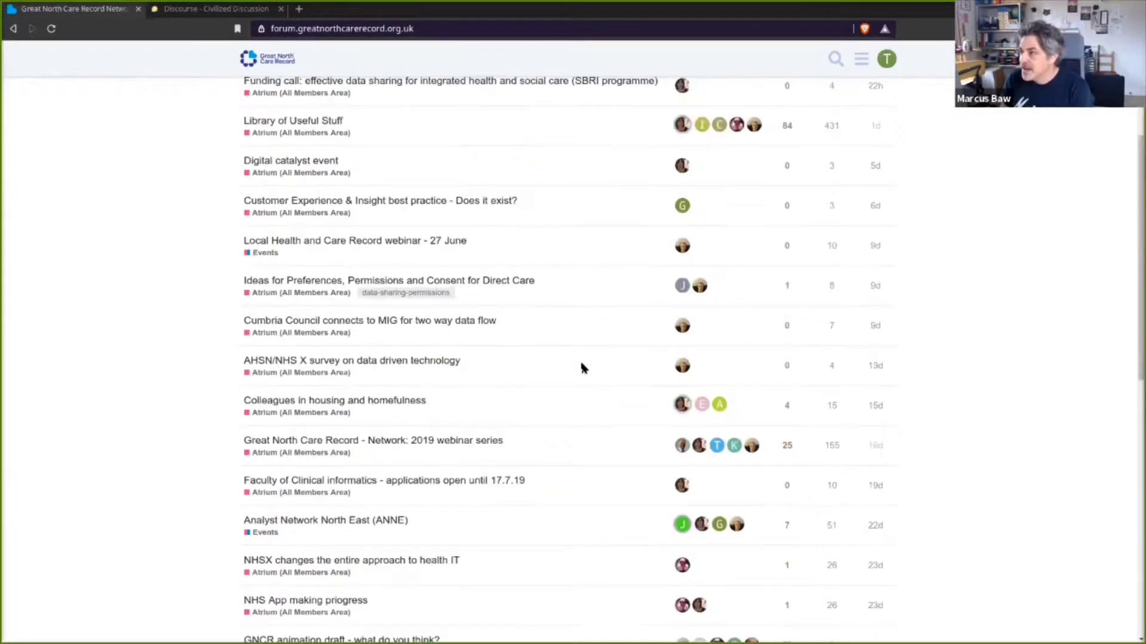
Check the notifications in the account menu and close it
click(889, 60)
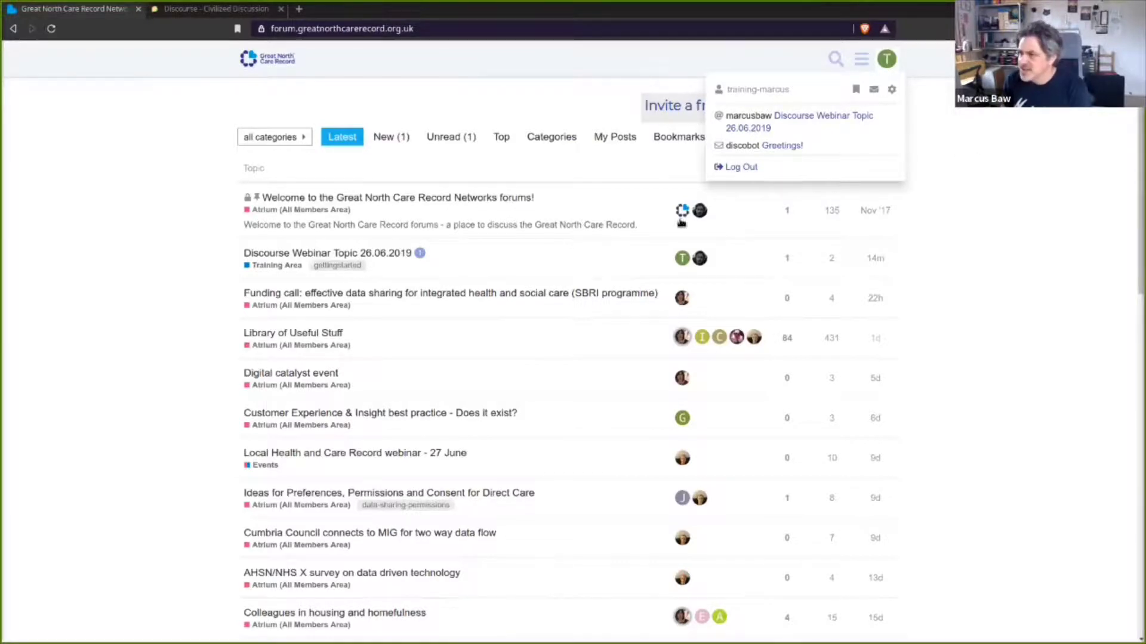
click(59, 242)
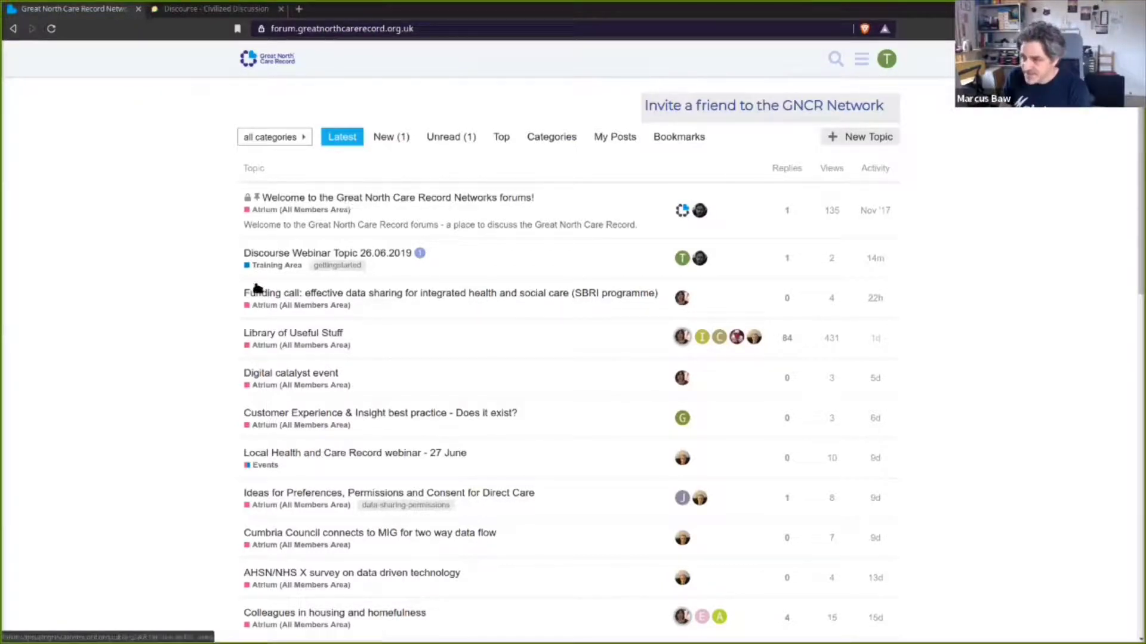
Highlight the forum's web address and look through the Latest topic list back to the topics from August 2018
drag(272, 28, 419, 29)
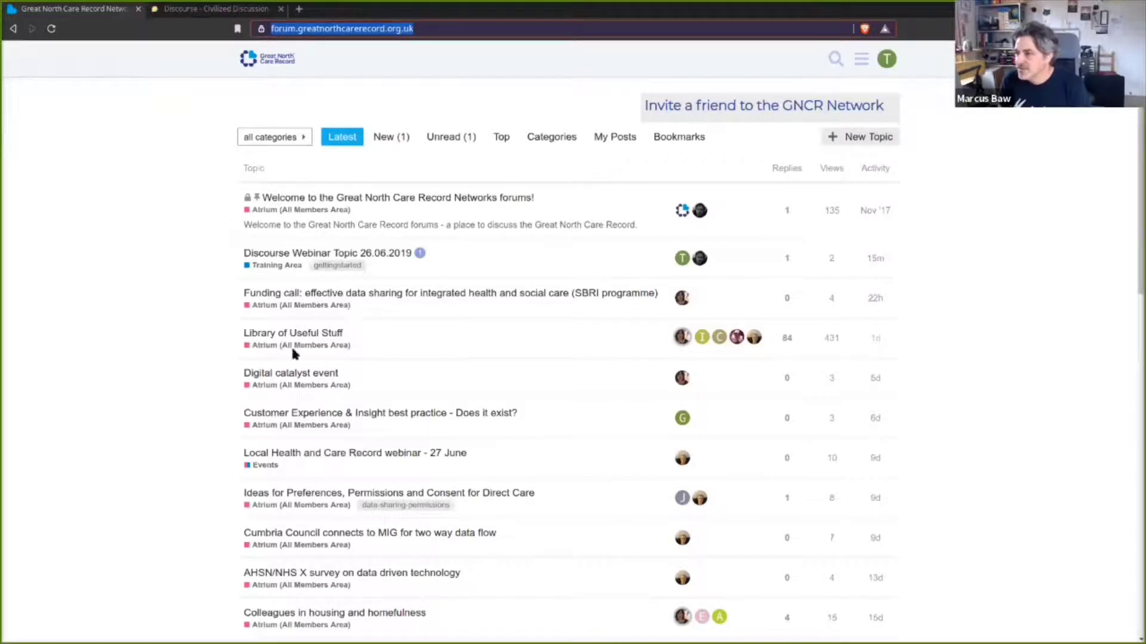
scroll(381, 212, down, 1)
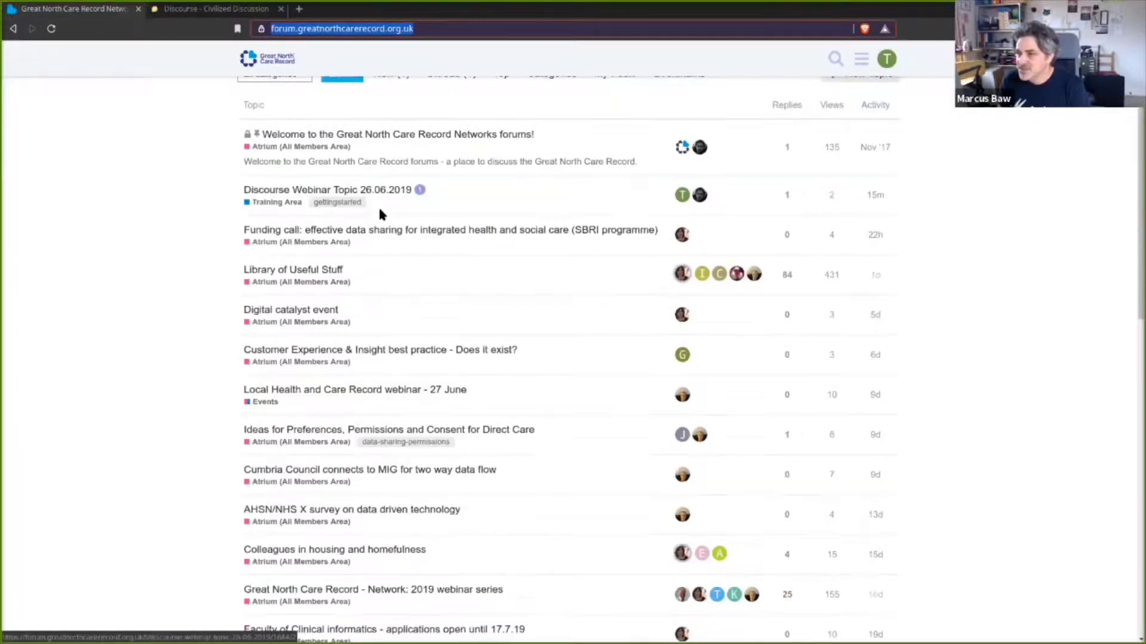
scroll(382, 213, down, 10)
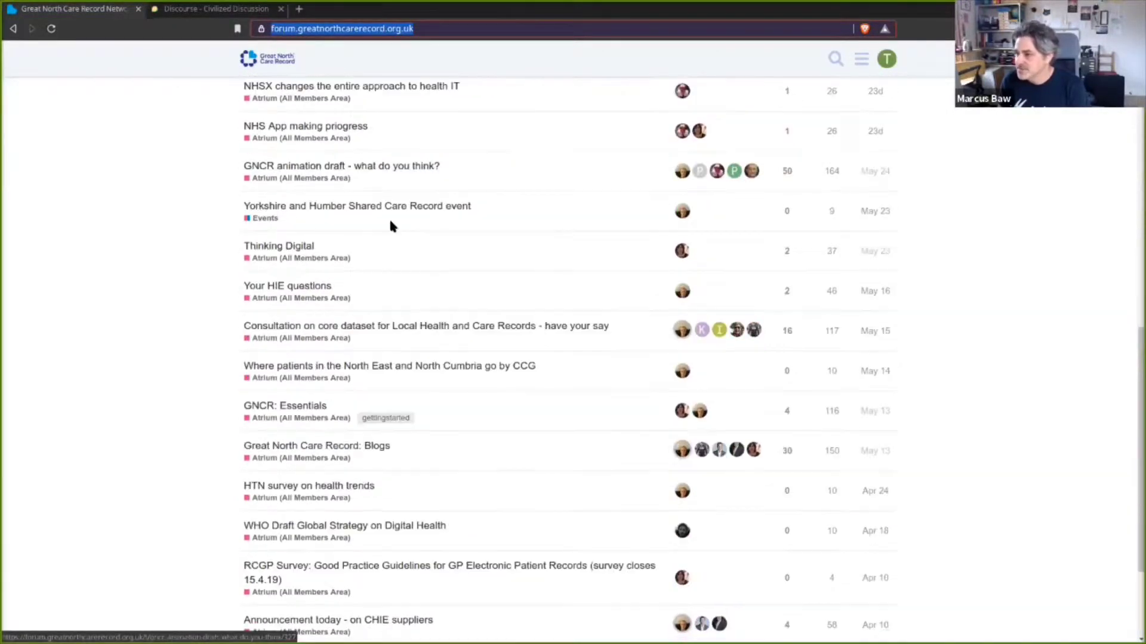
scroll(393, 226, down, 8)
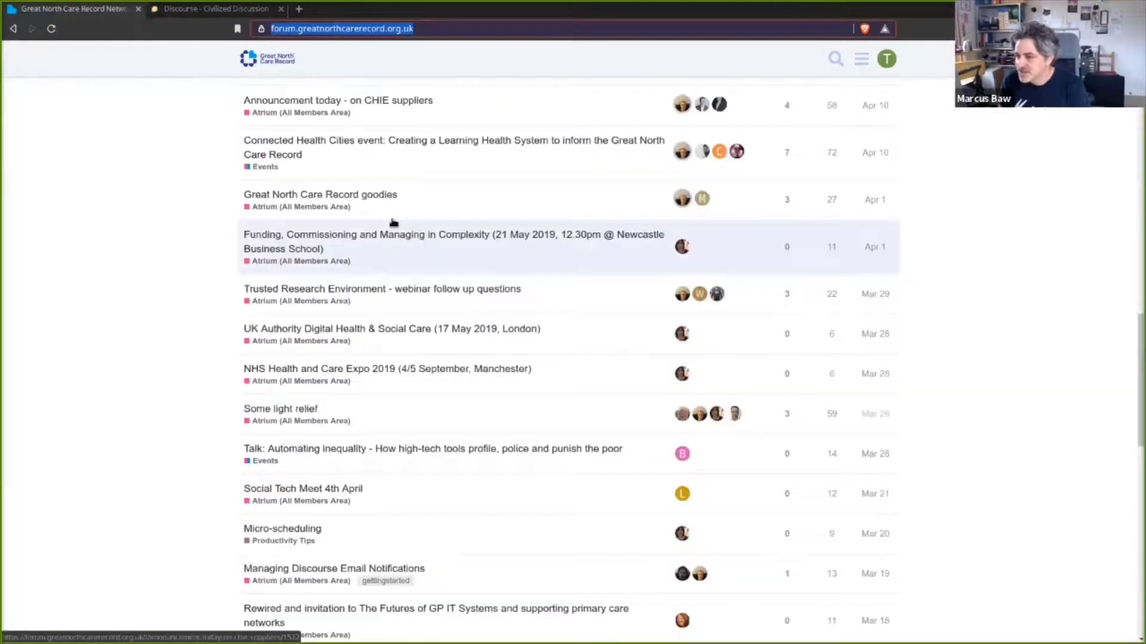
scroll(393, 222, down, 13)
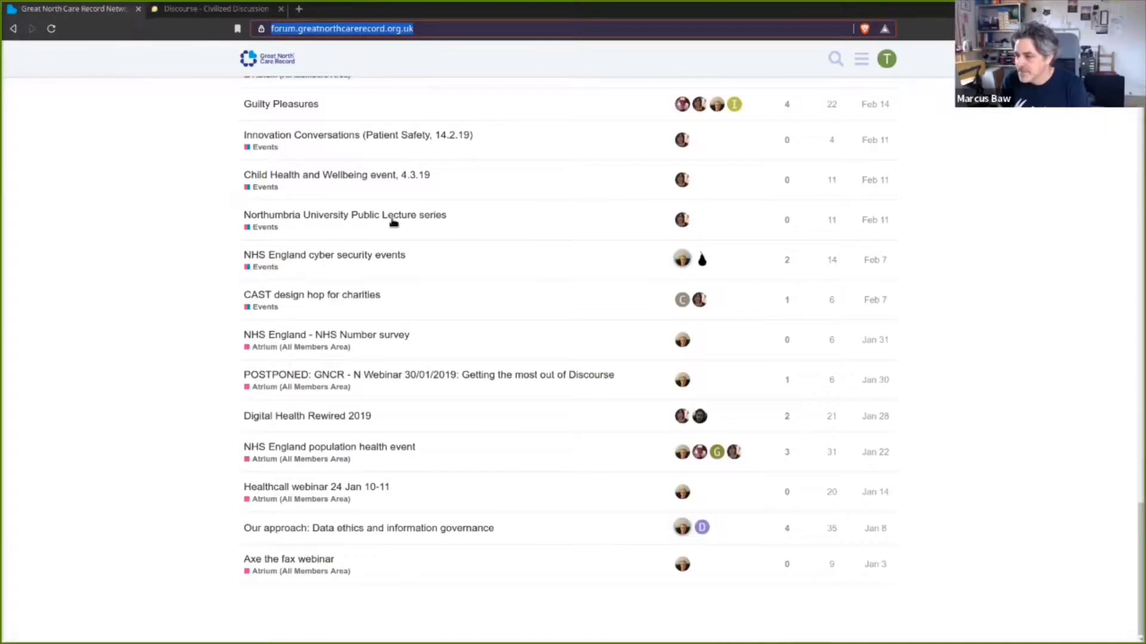
scroll(393, 222, down, 9)
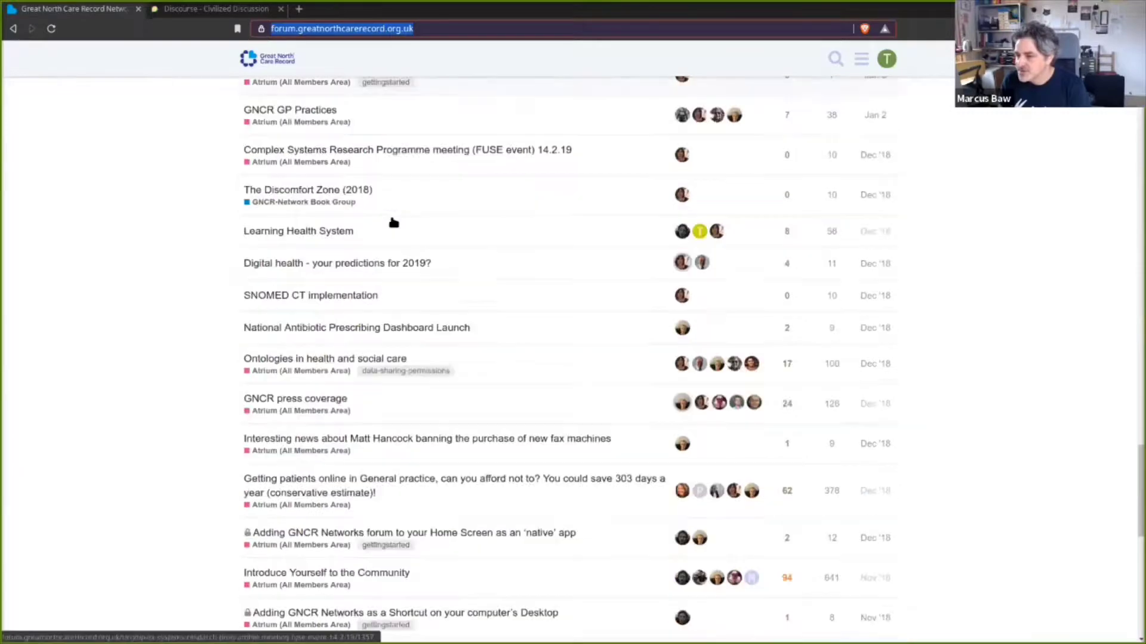
scroll(393, 223, down, 10)
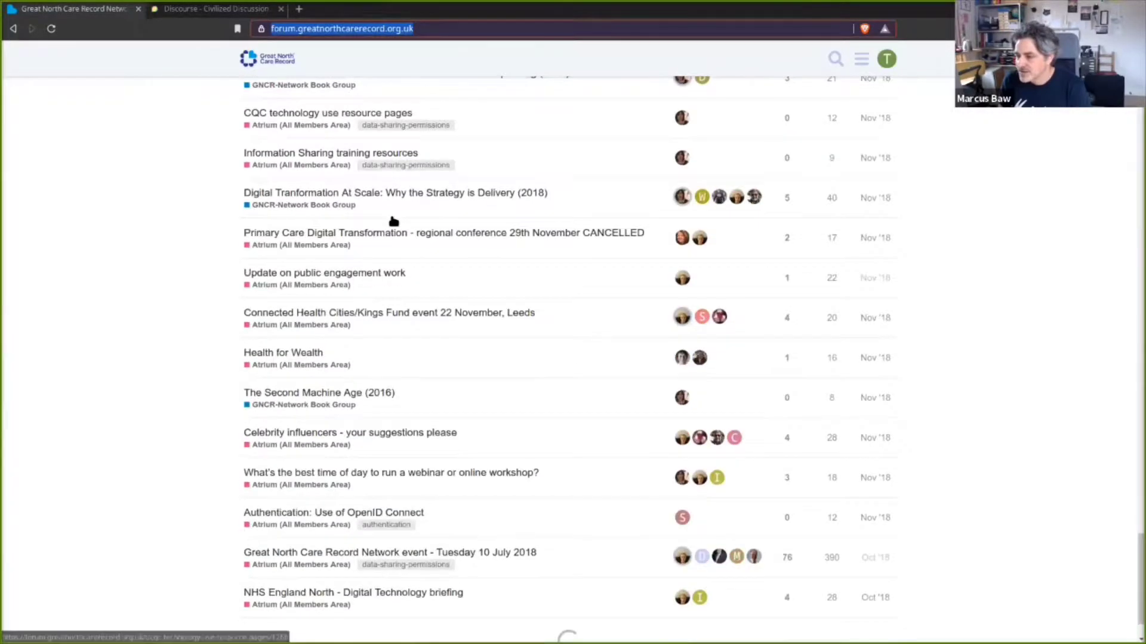
scroll(393, 221, down, 15)
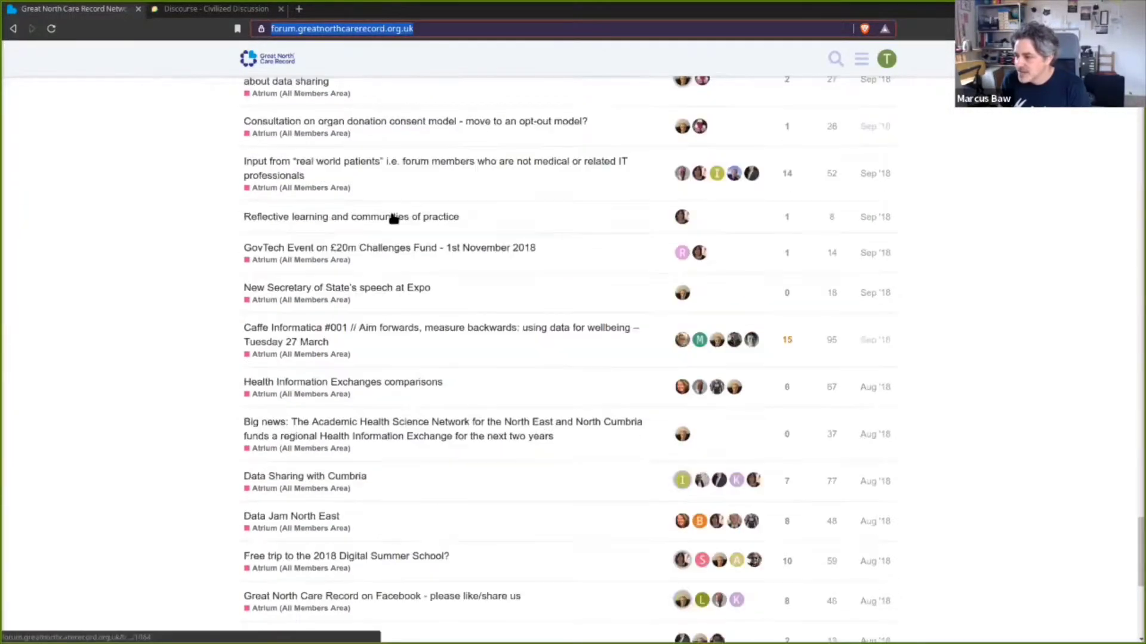
scroll(394, 219, down, 5)
scroll(393, 216, up, 13)
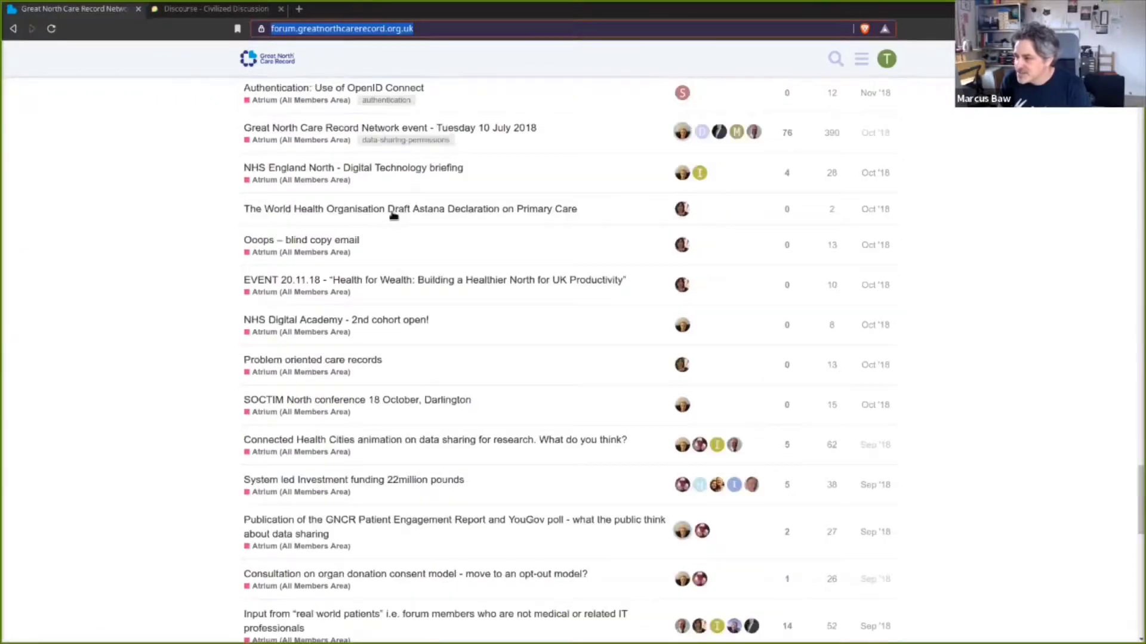
scroll(393, 216, up, 20)
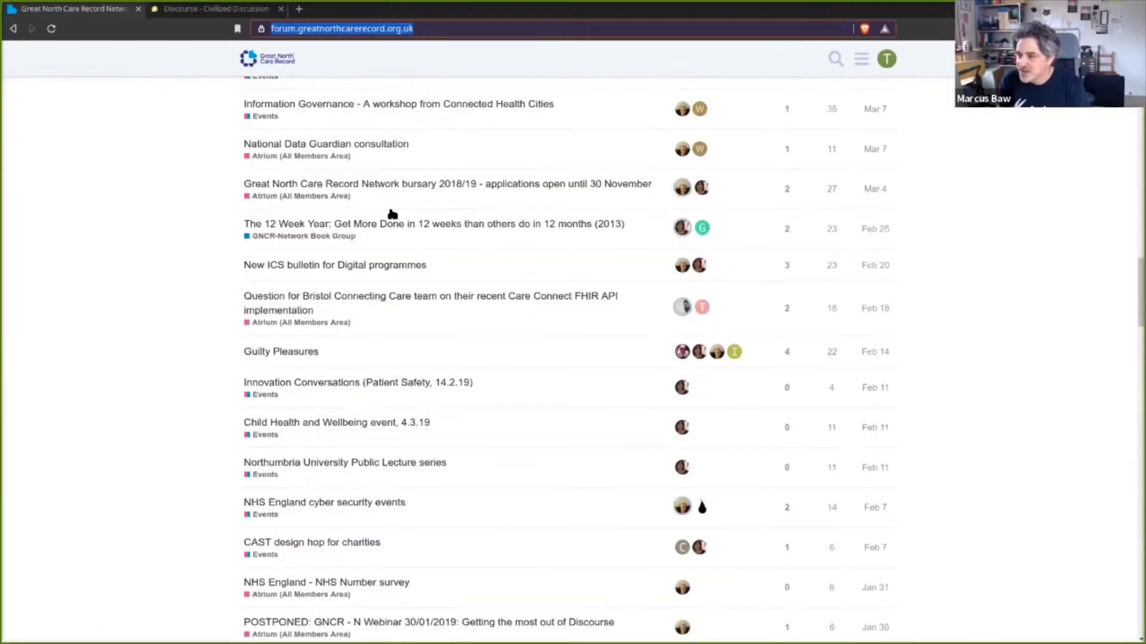
scroll(392, 214, up, 20)
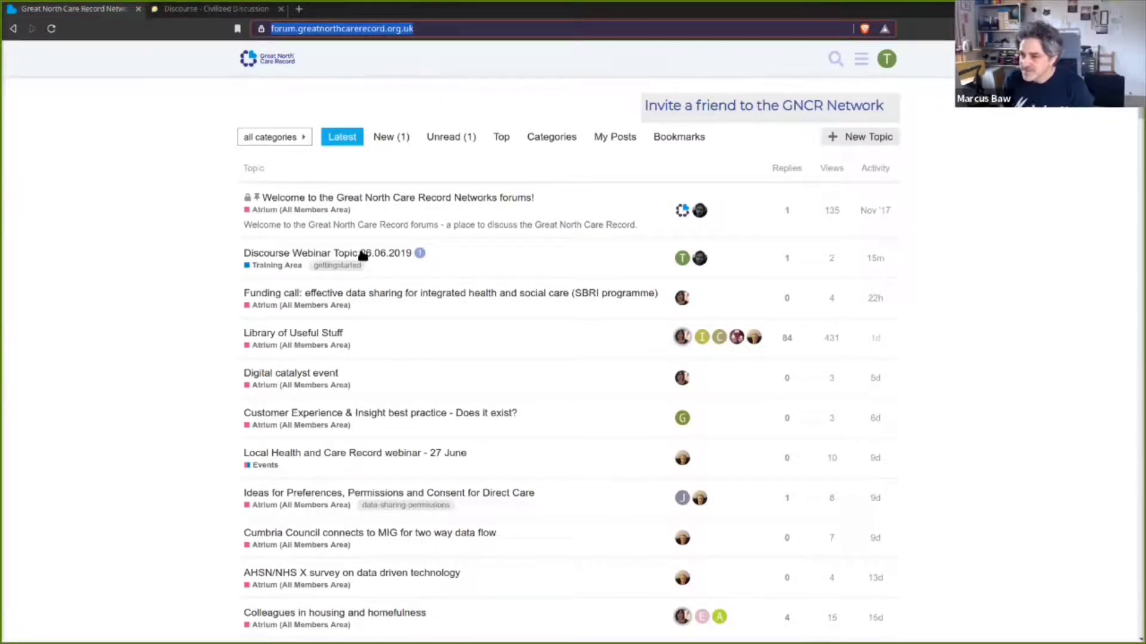
View the forum's new, unread and top topic lists one after another
click(391, 142)
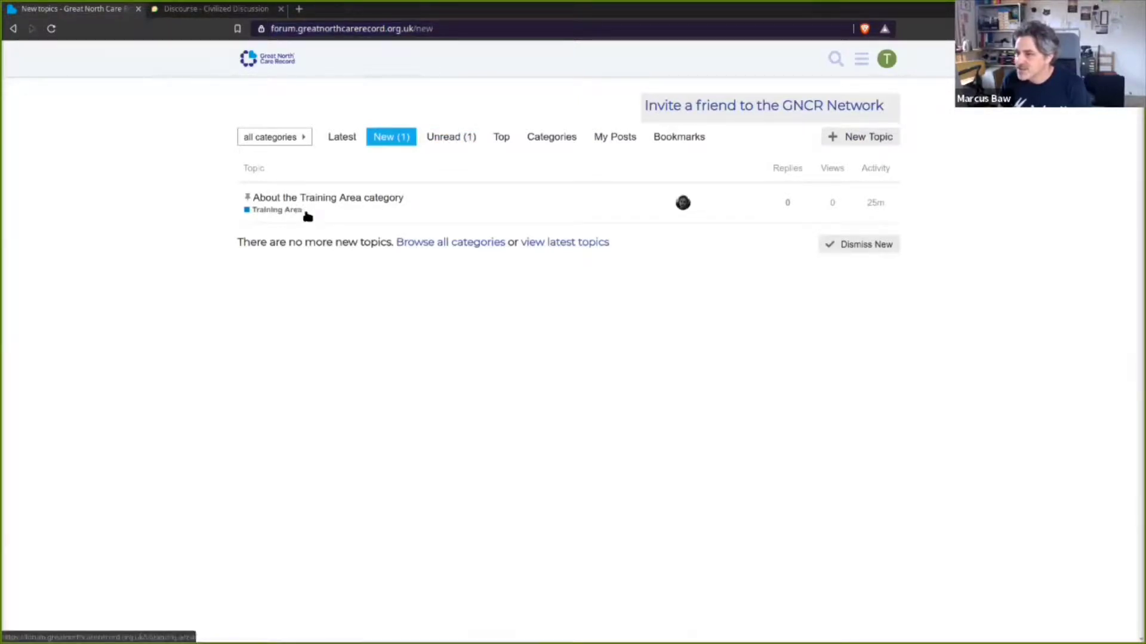
click(447, 141)
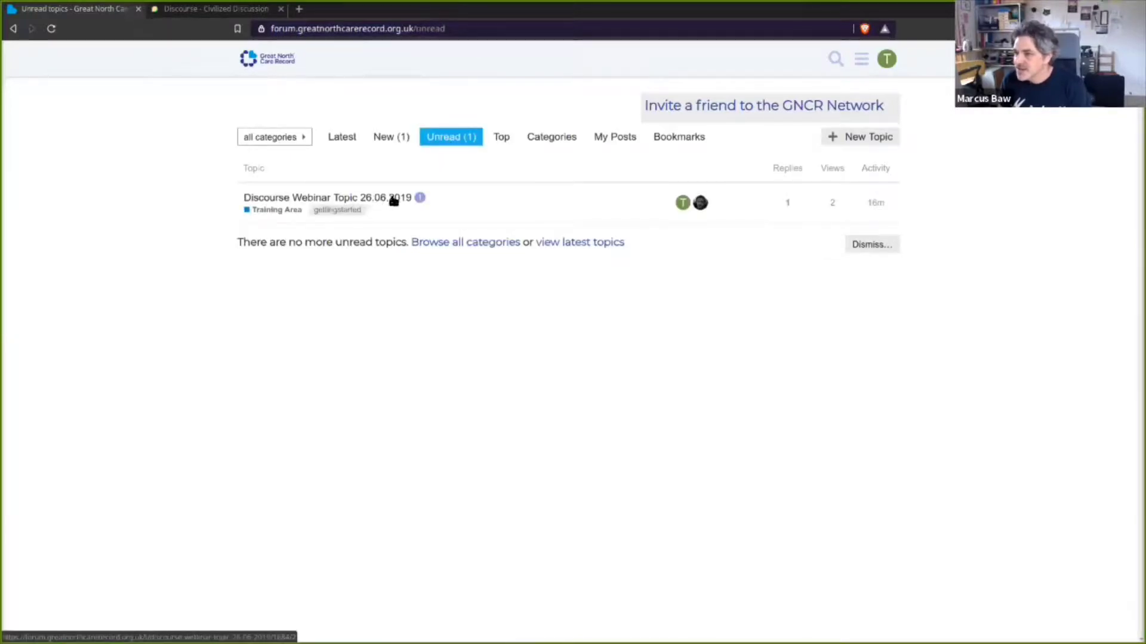
click(501, 138)
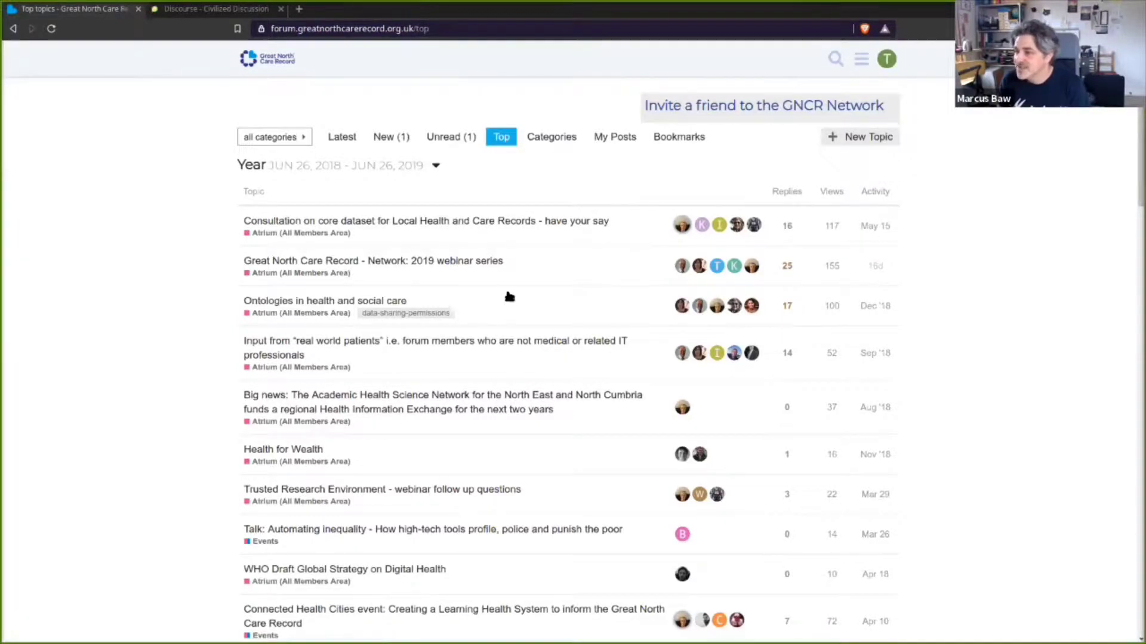
scroll(509, 292, down, 3)
scroll(512, 296, up, 3)
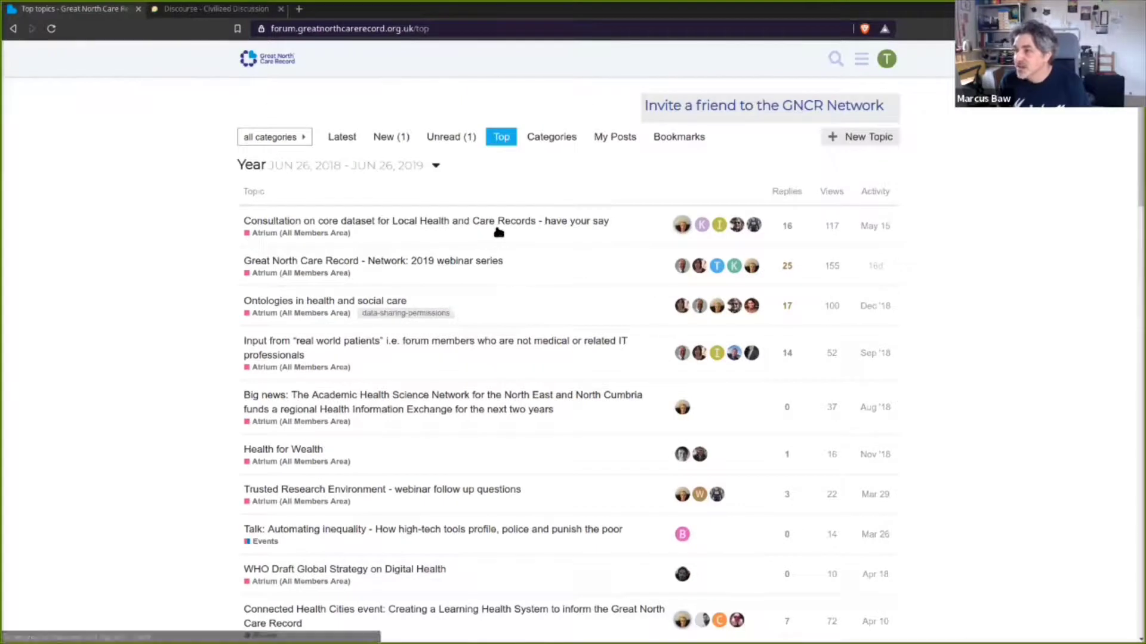
Show the category overview, look at the topics in Productivity Tips and return to the overview
click(544, 141)
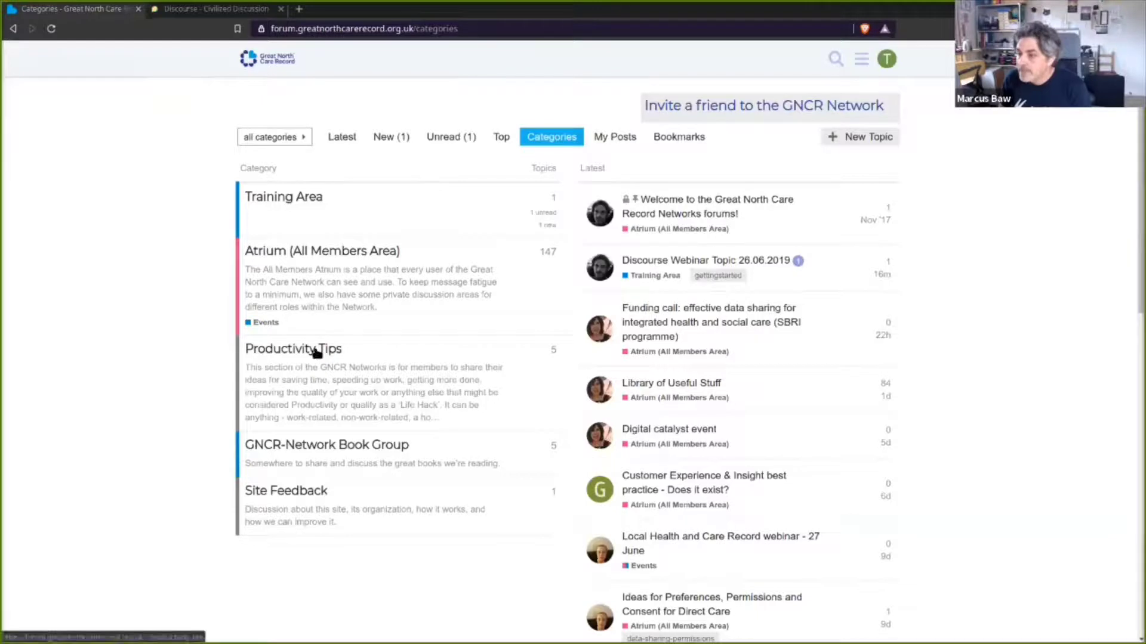
click(446, 360)
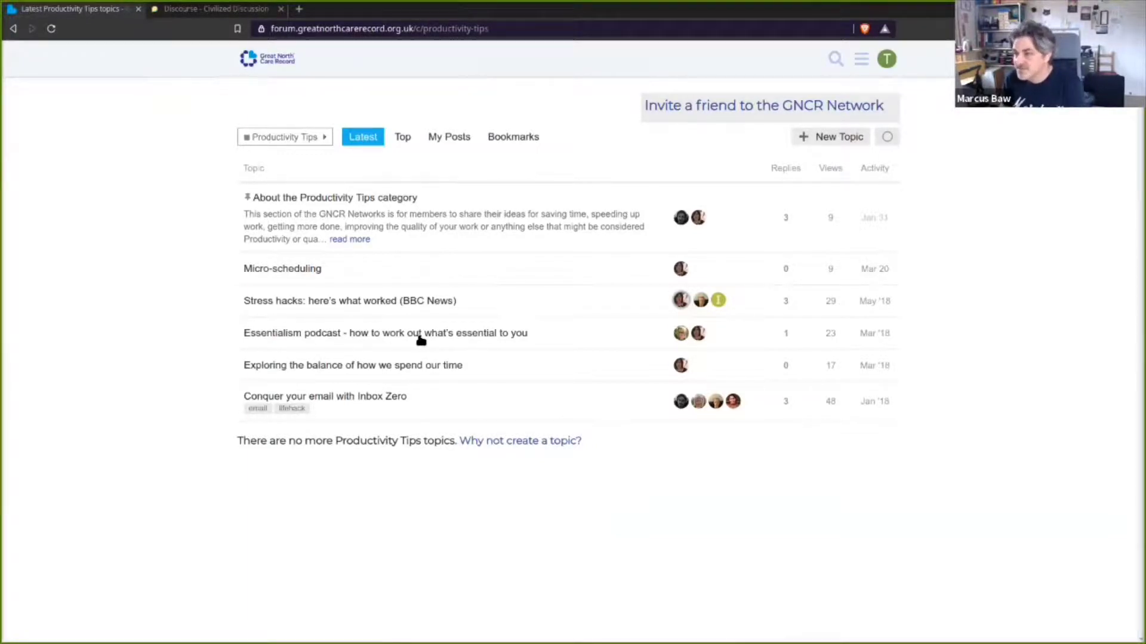
key(alt+Left)
Open the Atrium (All Members Area) category and look through its topic list
click(296, 255)
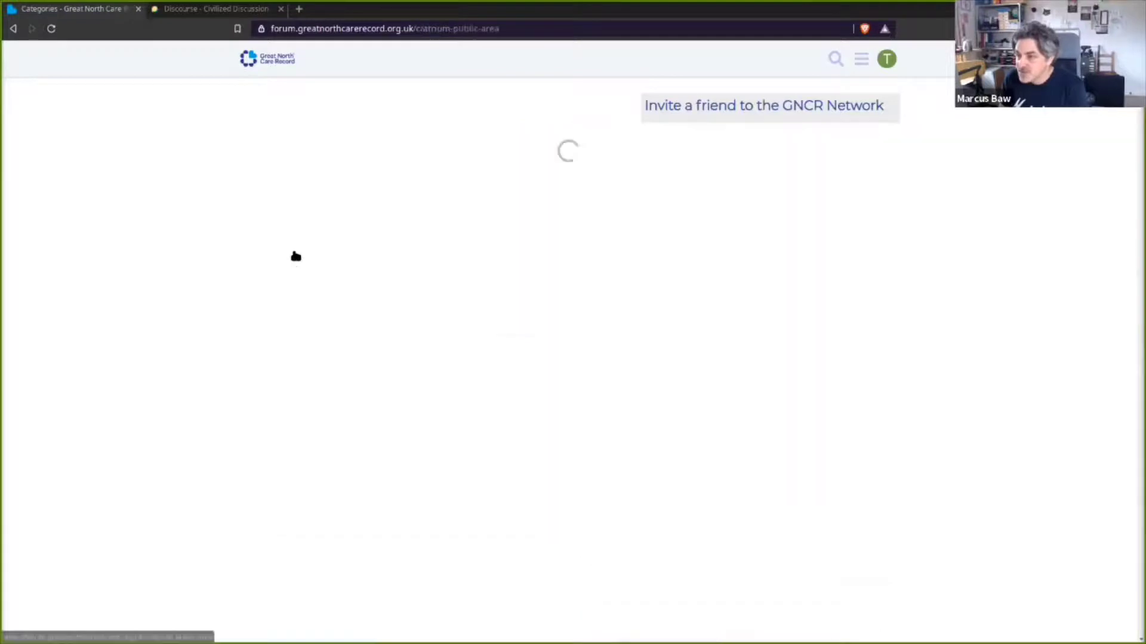
scroll(387, 307, down, 2)
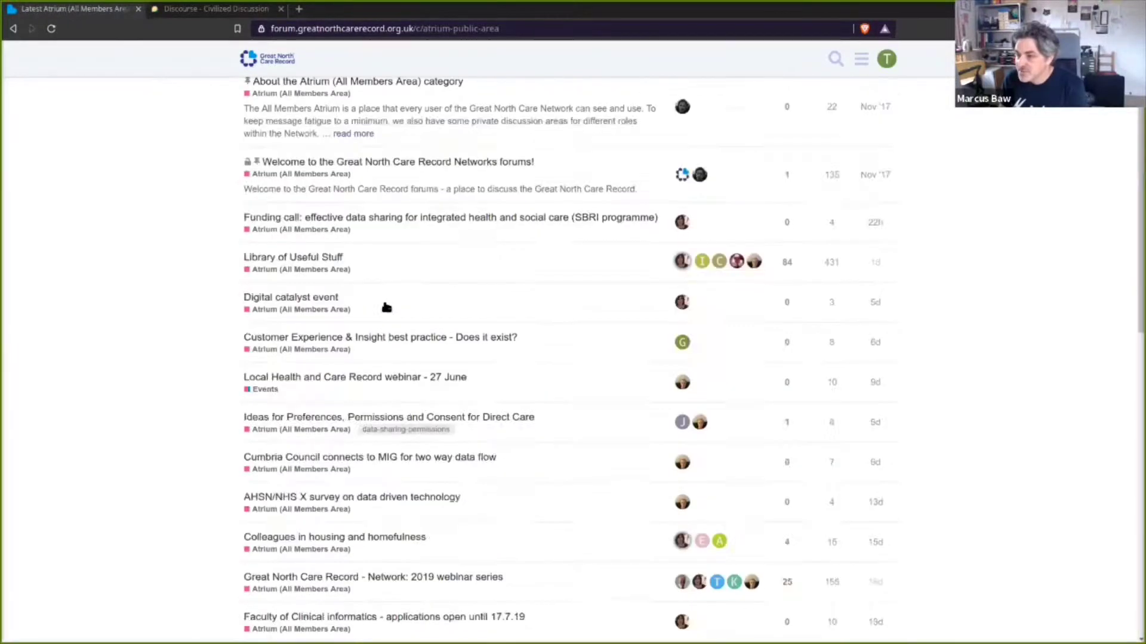
scroll(385, 304, down, 6)
scroll(384, 303, up, 4)
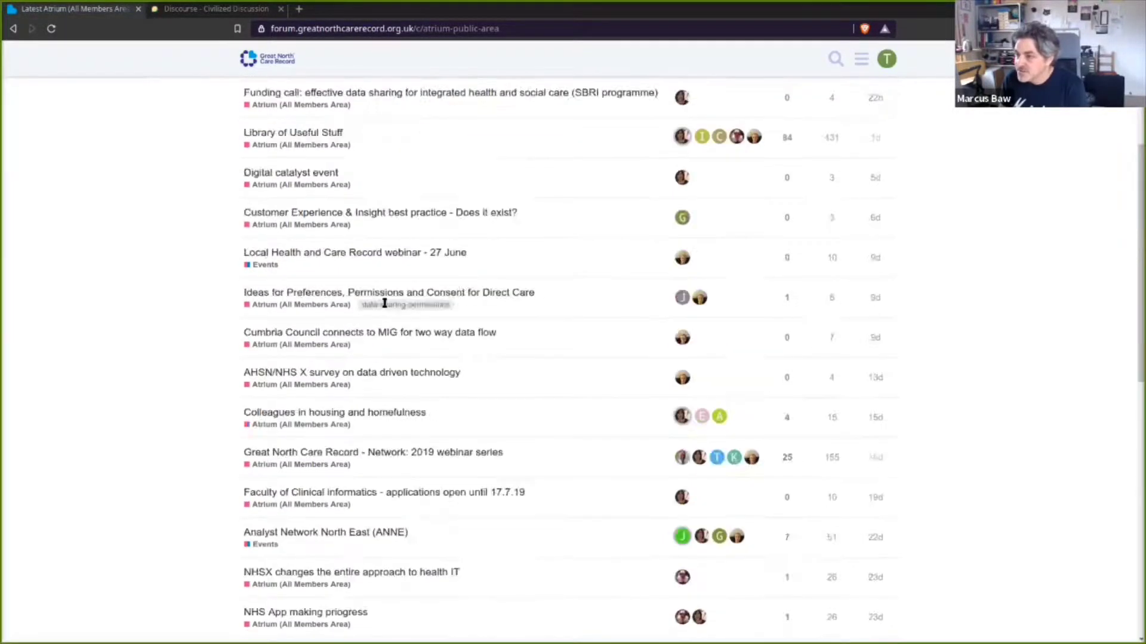
scroll(384, 303, up, 4)
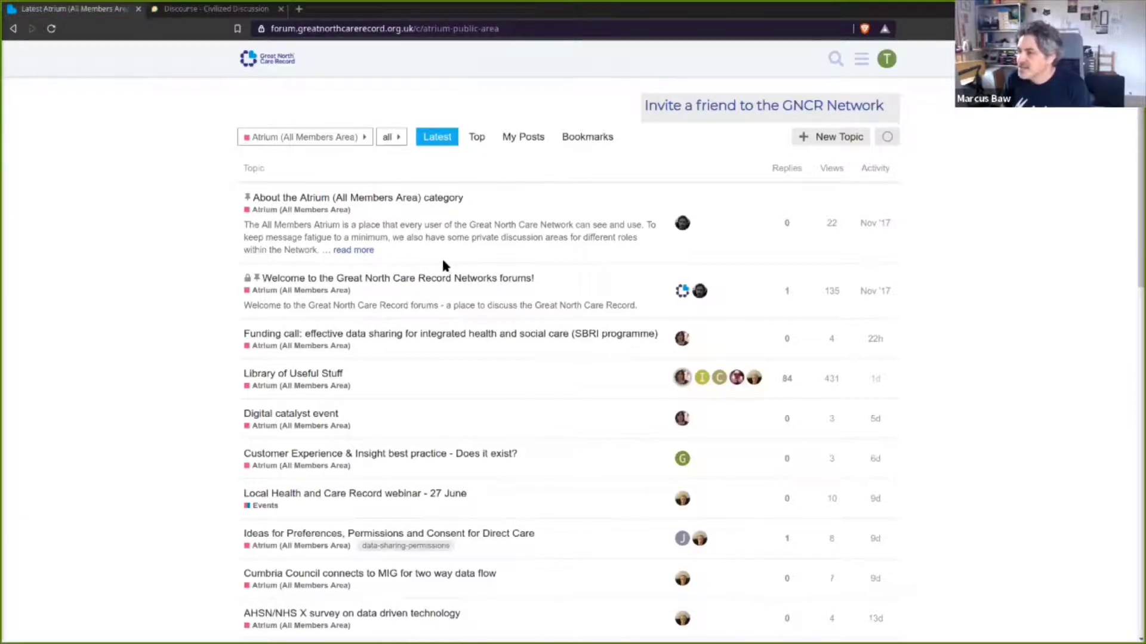
scroll(502, 287, down, 5)
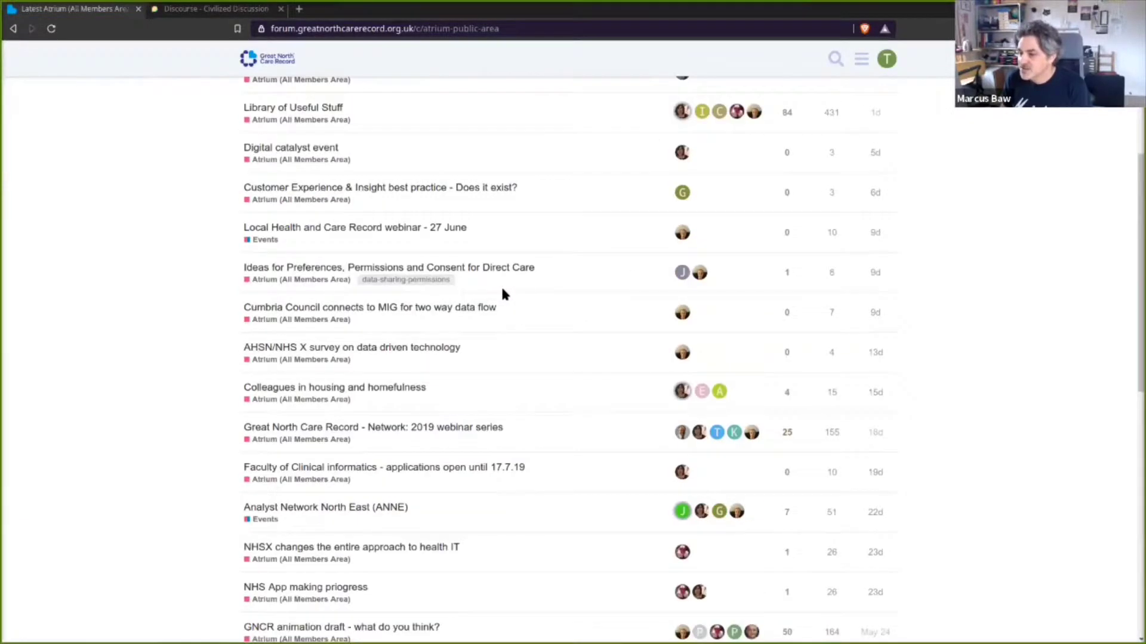
scroll(500, 287, down, 3)
scroll(599, 261, up, 6)
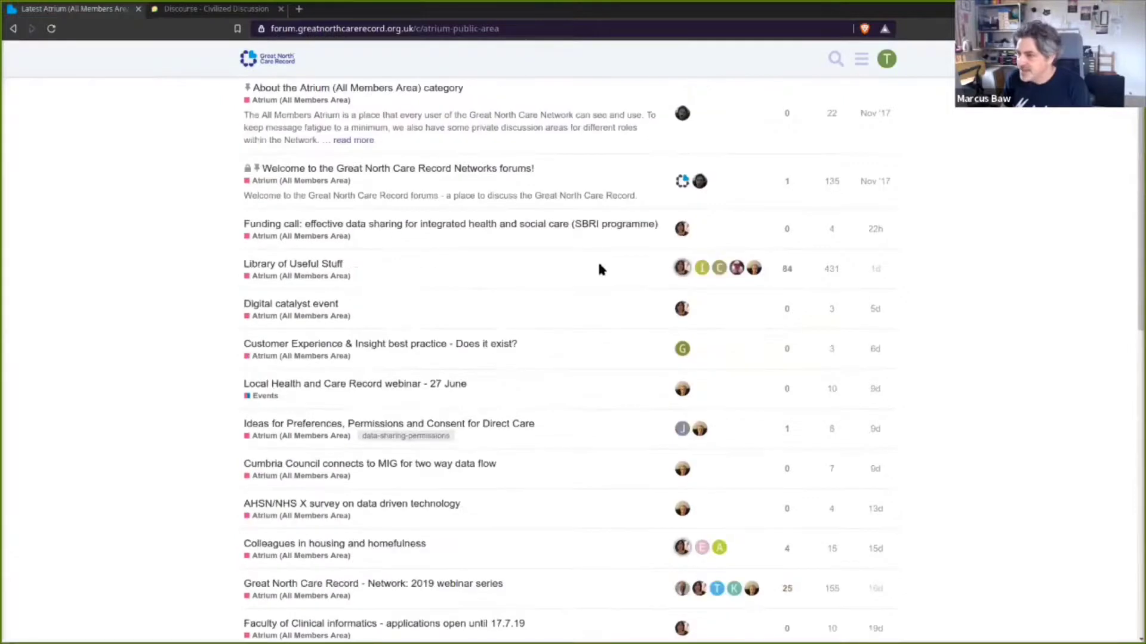
scroll(599, 269, up, 2)
Search the Atrium (All Members Area) category for "ANNE" and show the full results page
click(835, 59)
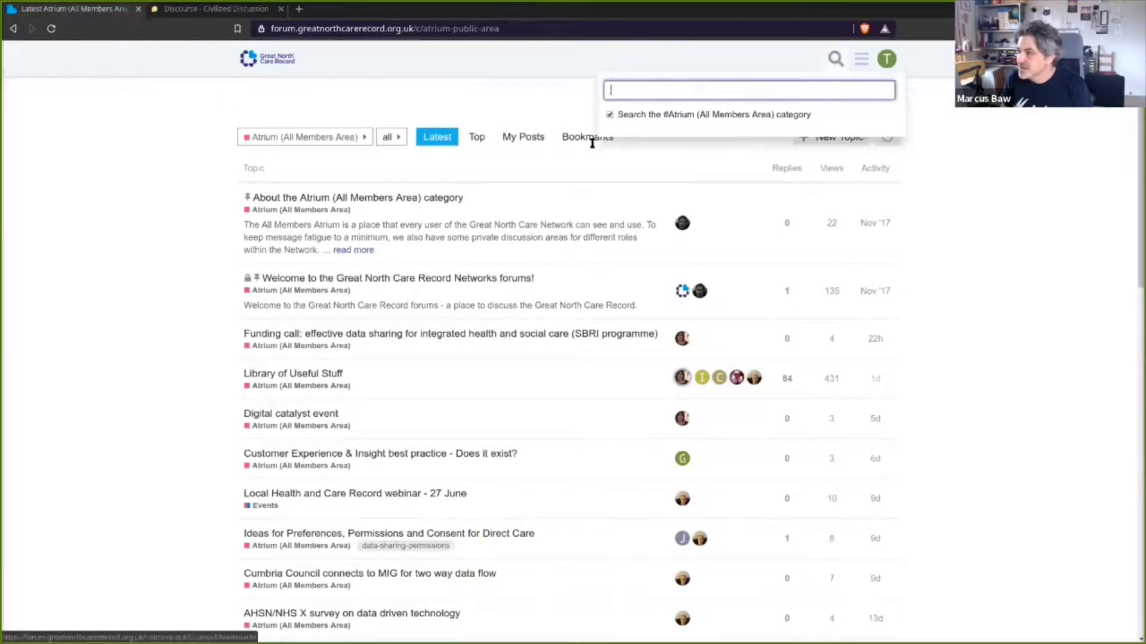
text(ANNE)
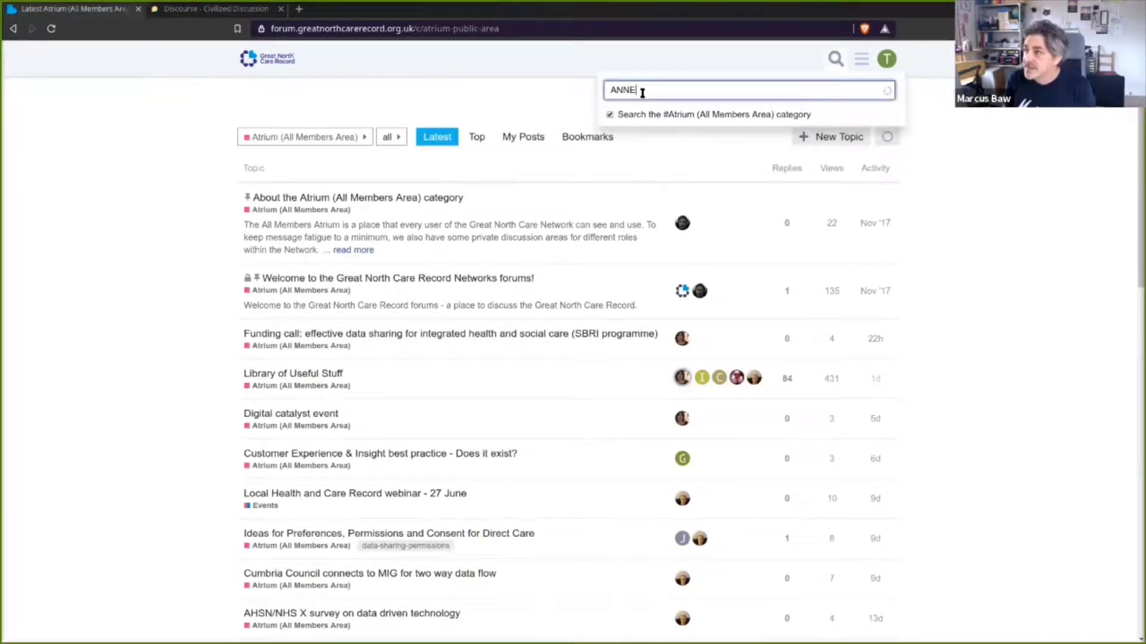
key(Return)
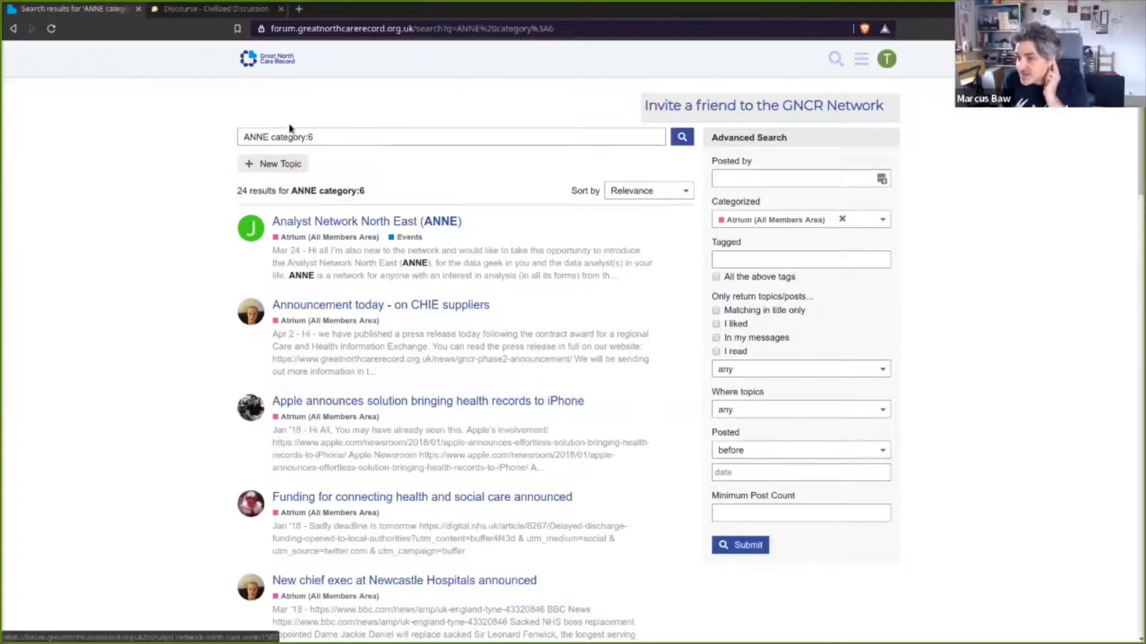
Reopen the quick search for "ANNE" and review its suggested topics and members
click(833, 61)
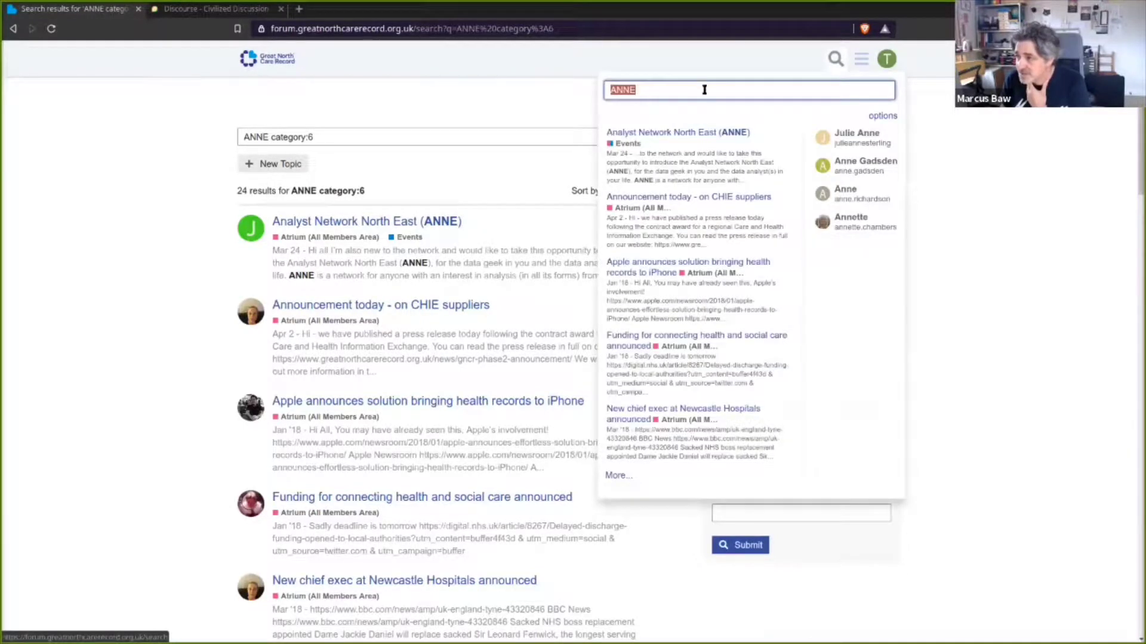
key(Down)
key(Down)
key(Down)
key(Down)
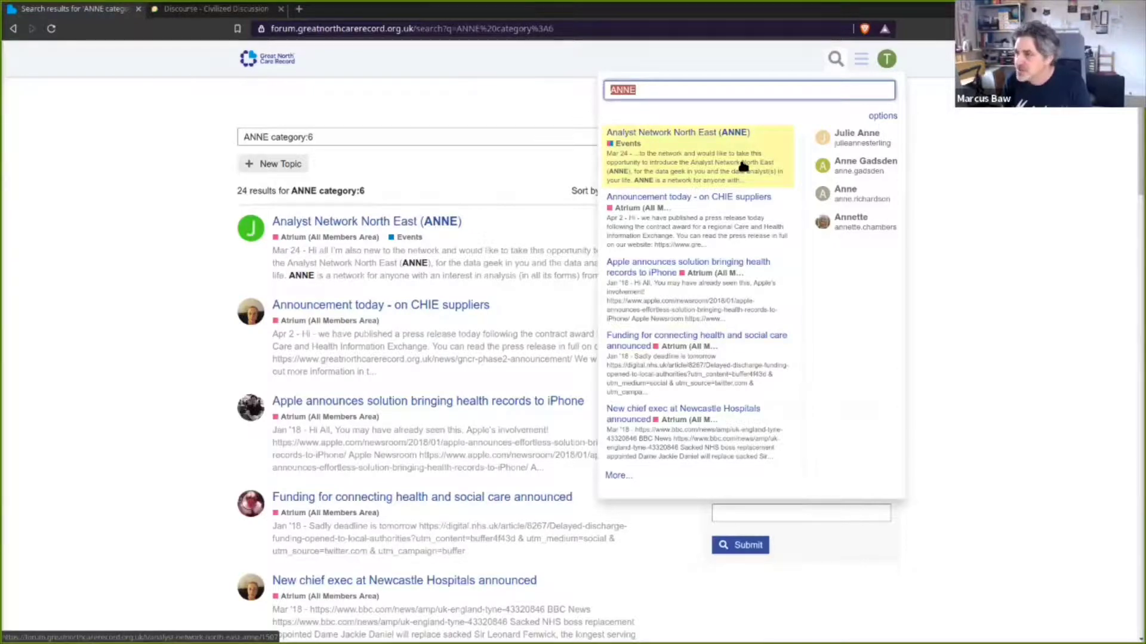
Replace the quick search term with "productivity" and show the full results page for all categories
click(659, 90)
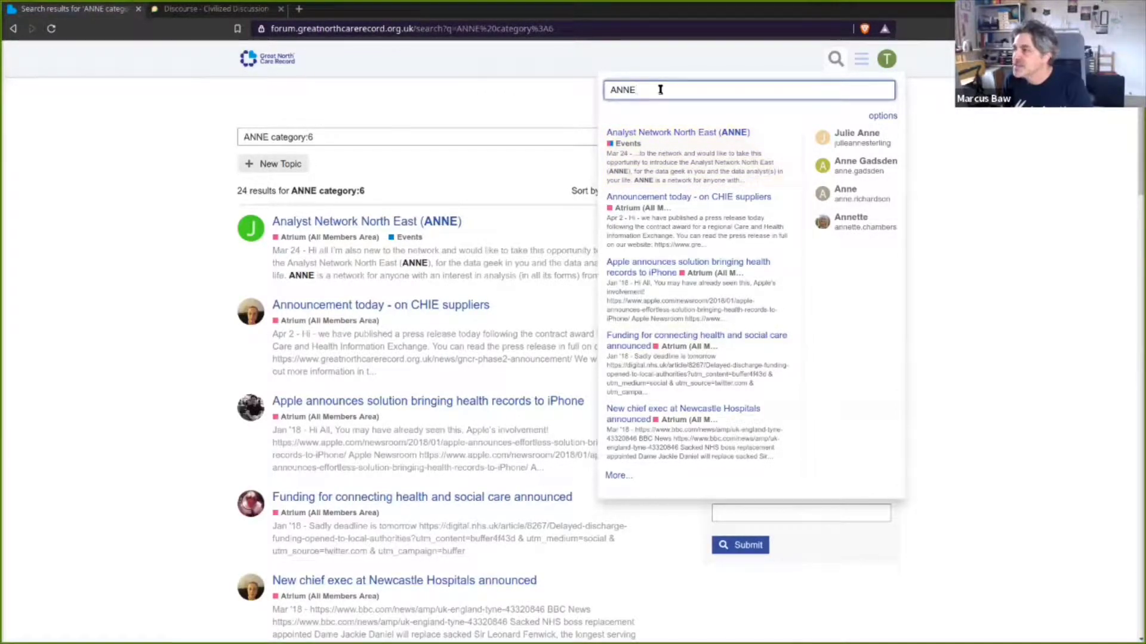
drag(660, 89, 608, 88)
text(p)
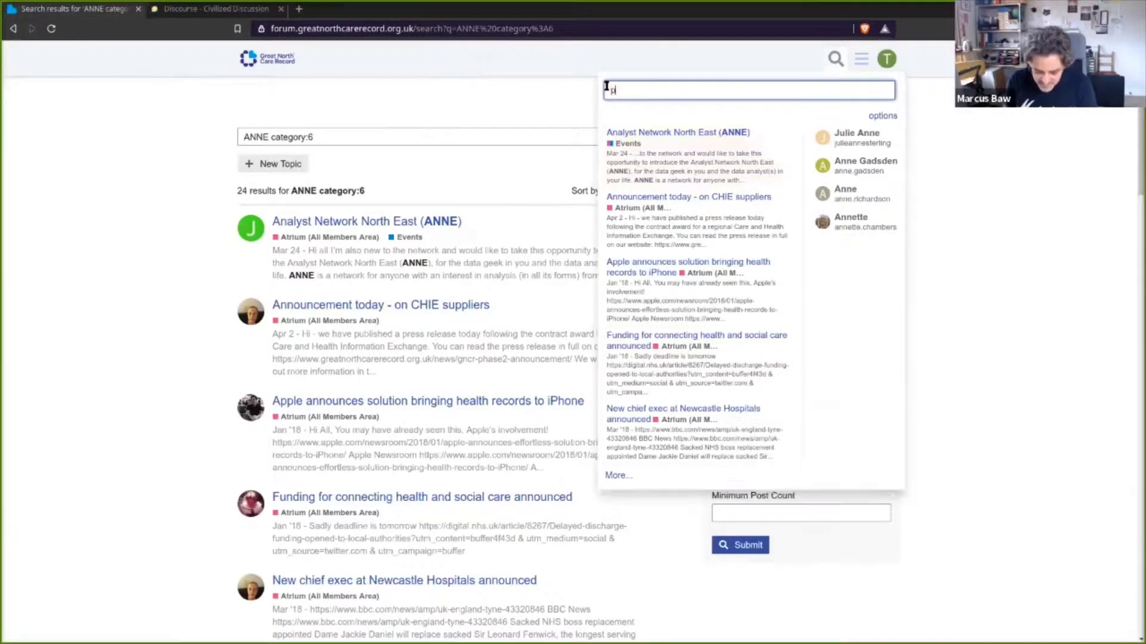
text(roducti)
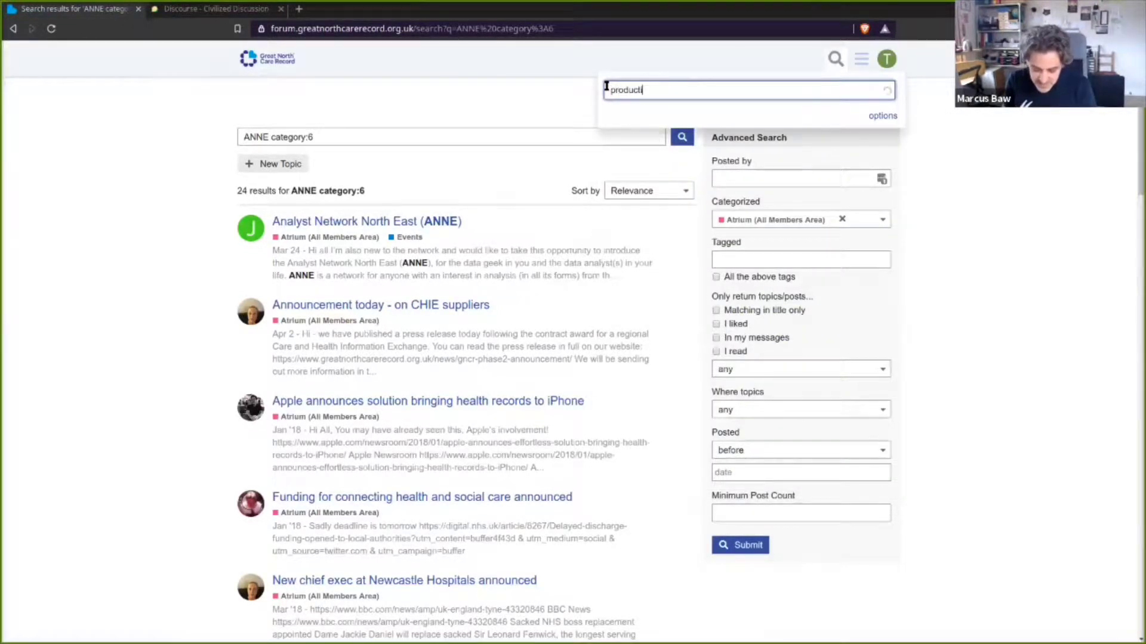
text(vity)
key(Return)
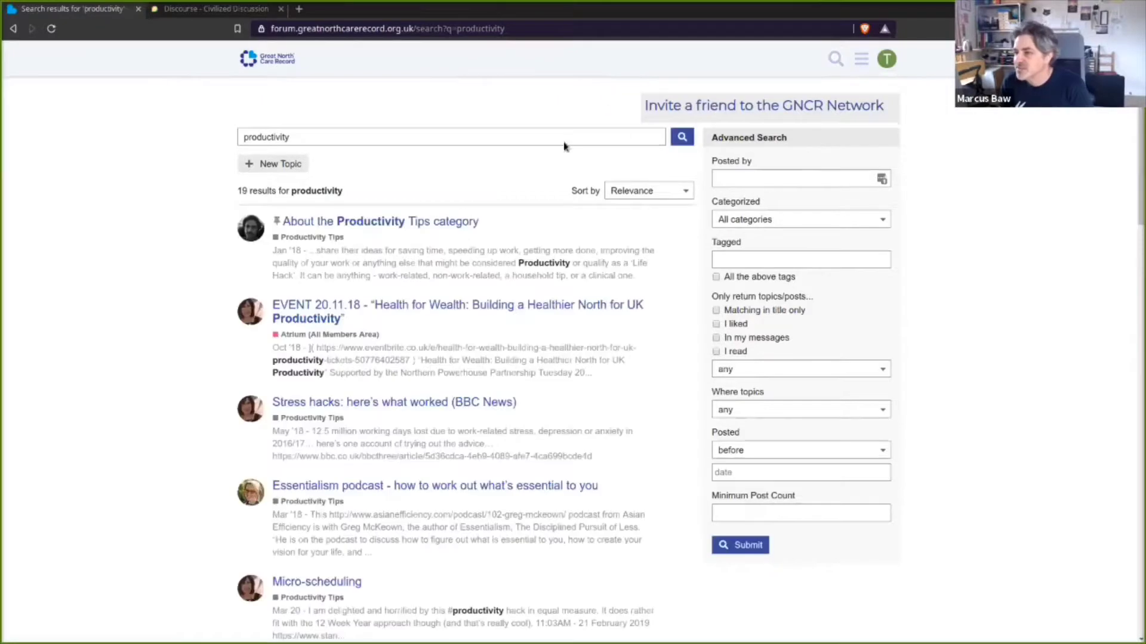
Look through the full list of "productivity" results and point out the Advanced Search options beside it
scroll(471, 245, down, 8)
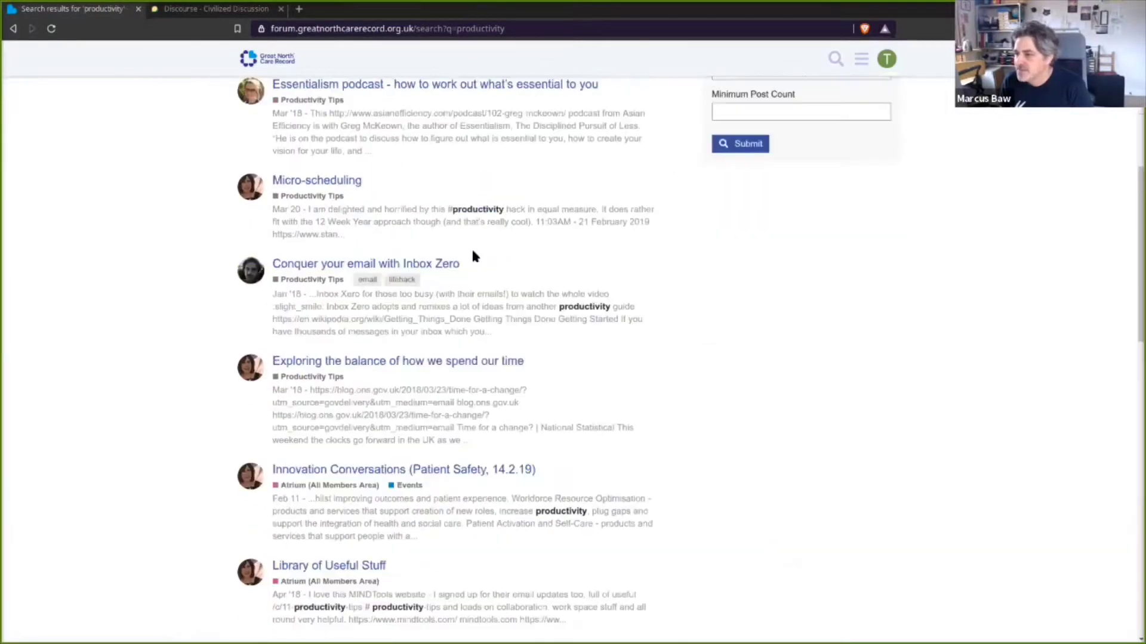
scroll(474, 253, down, 7)
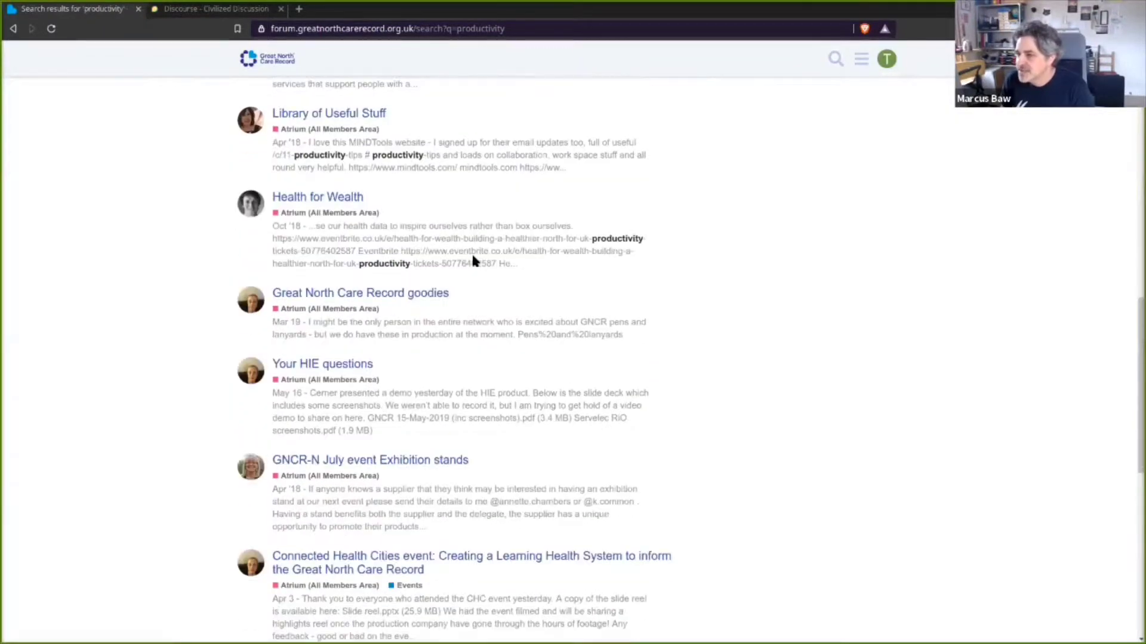
scroll(472, 259, down, 9)
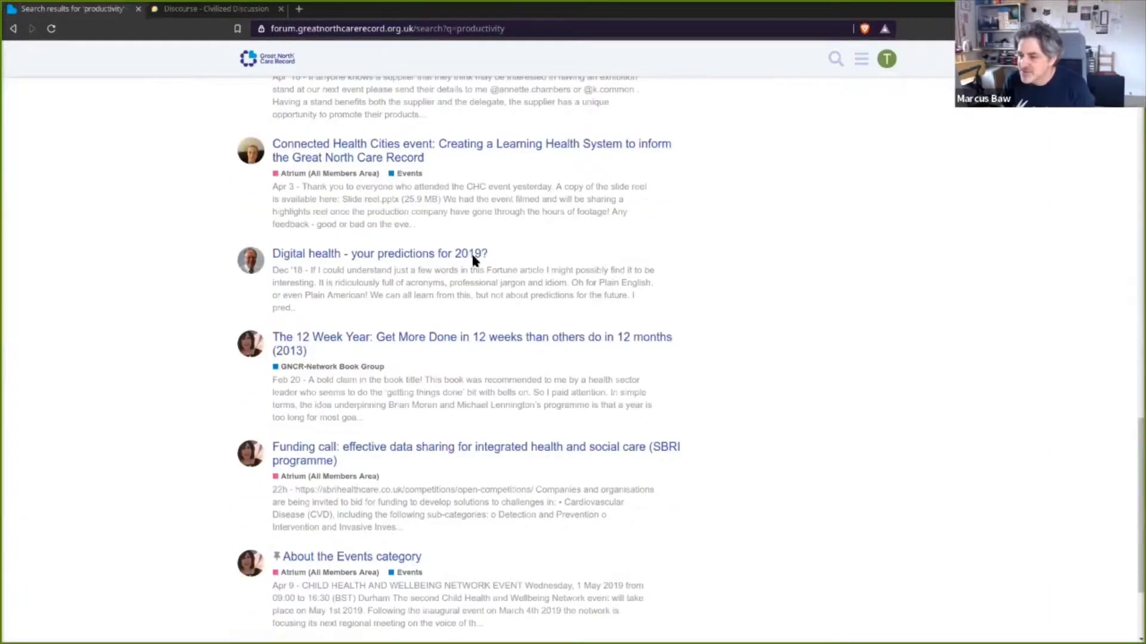
scroll(473, 260, up, 20)
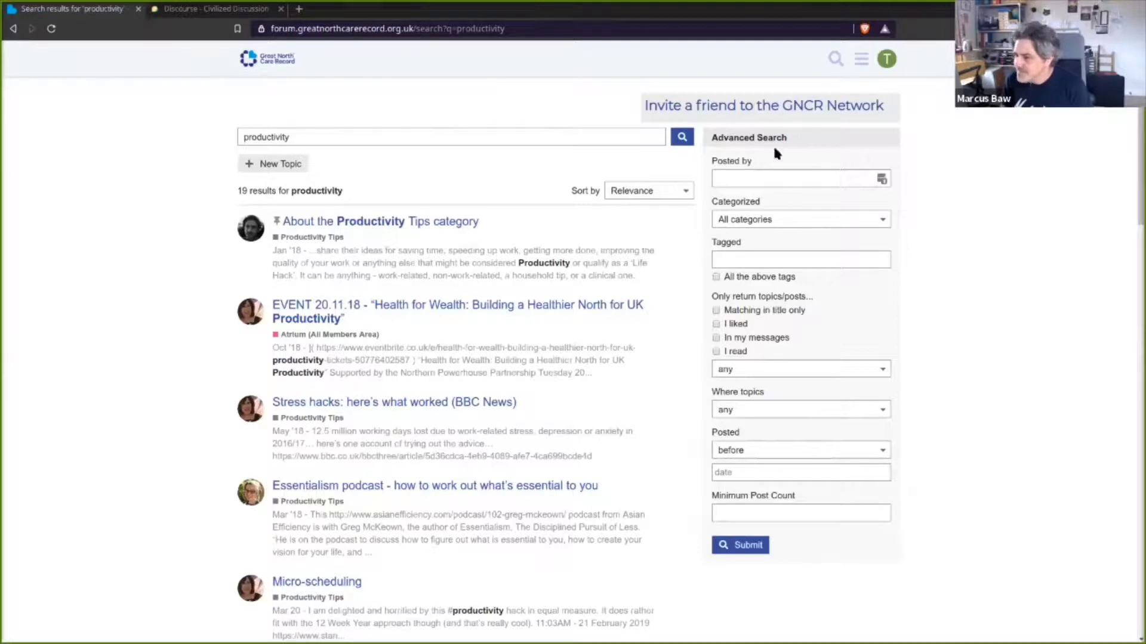
drag(711, 136, 845, 147)
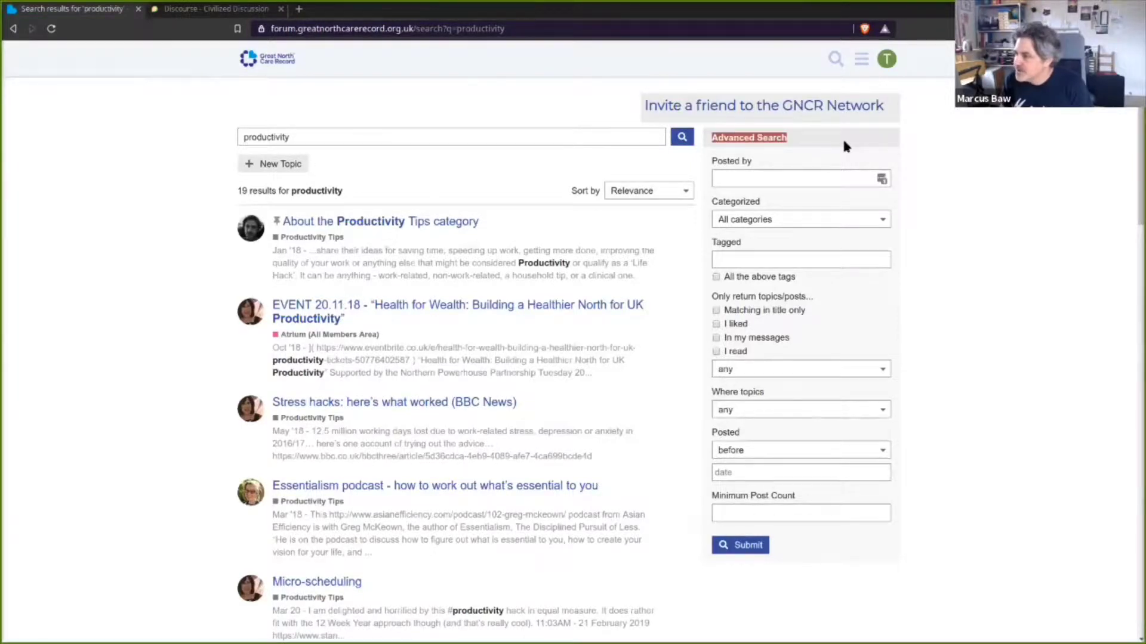
Open the forum's Users directory and look through the member activity list
click(862, 59)
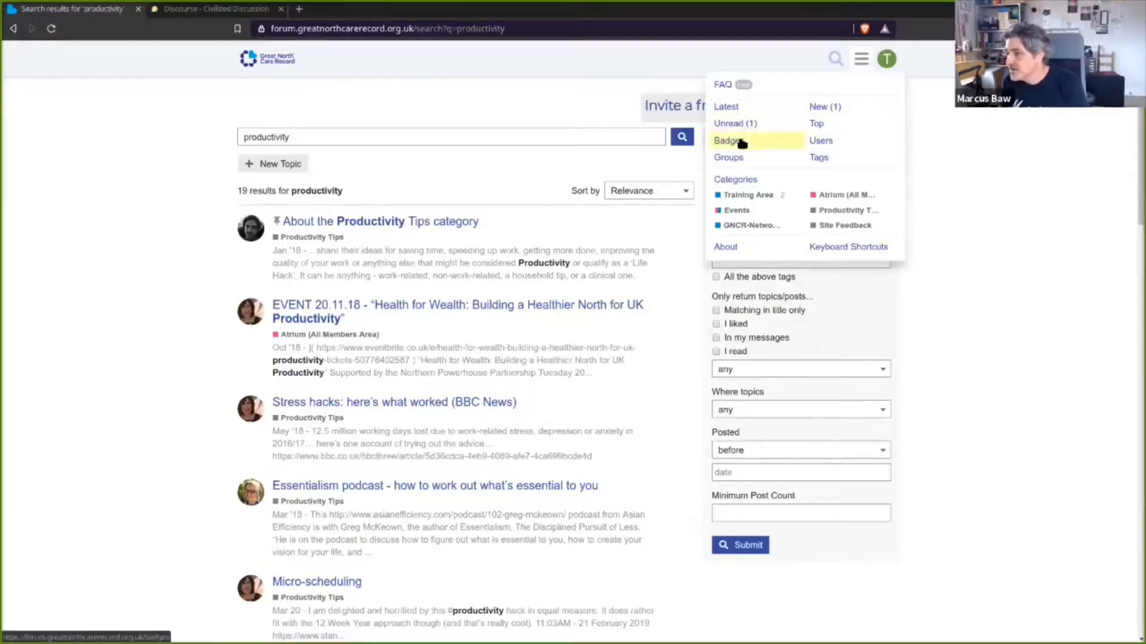
click(821, 141)
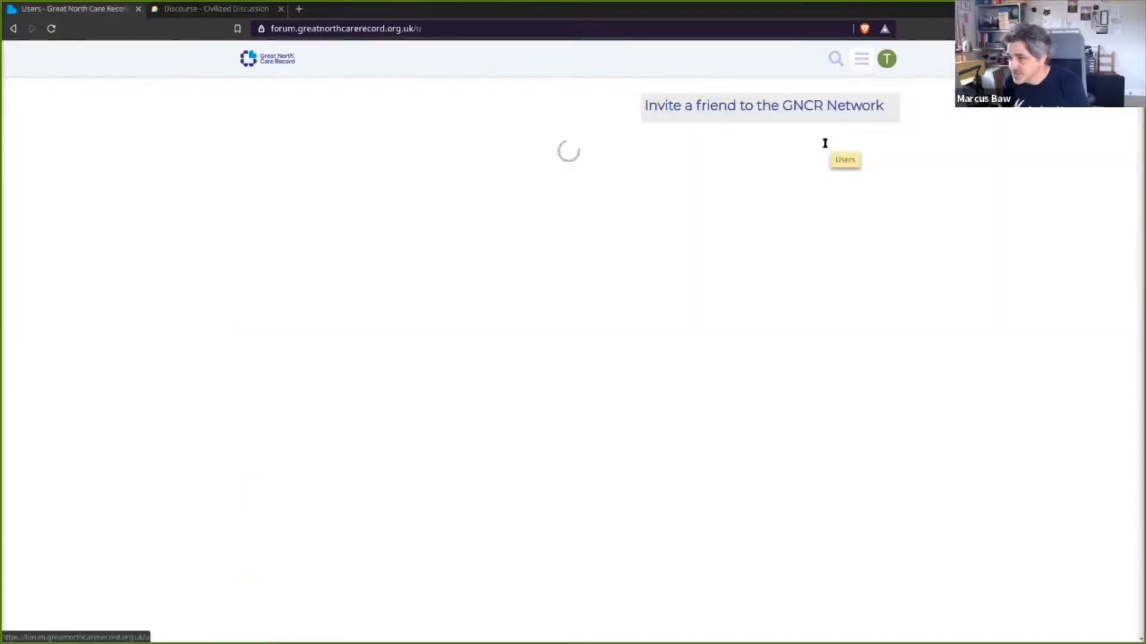
scroll(502, 388, down, 10)
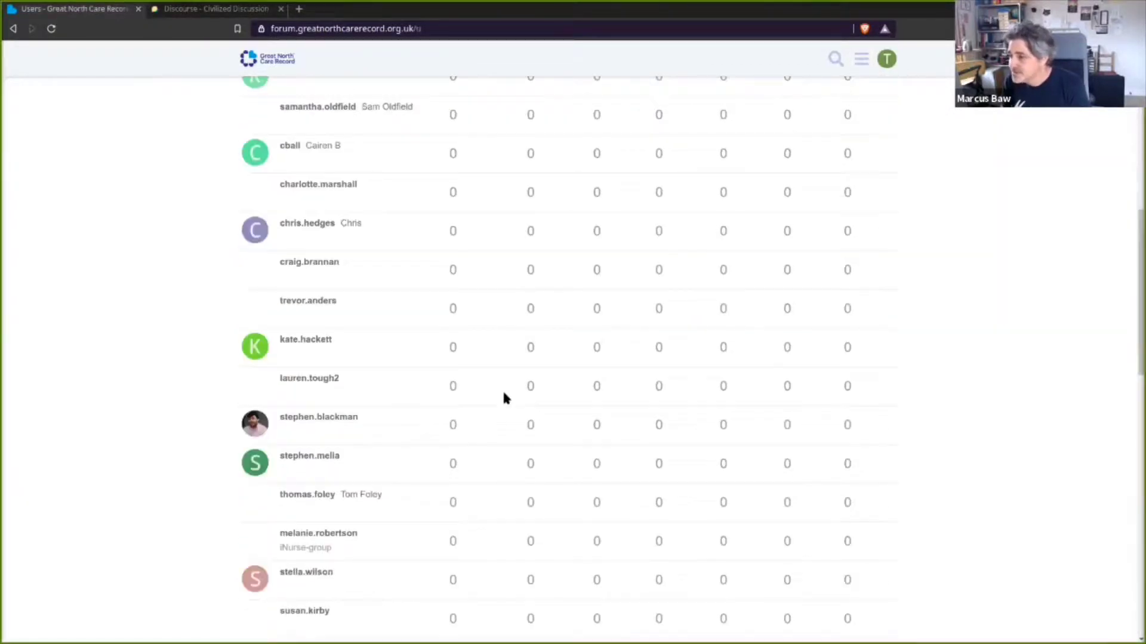
scroll(502, 388, up, 10)
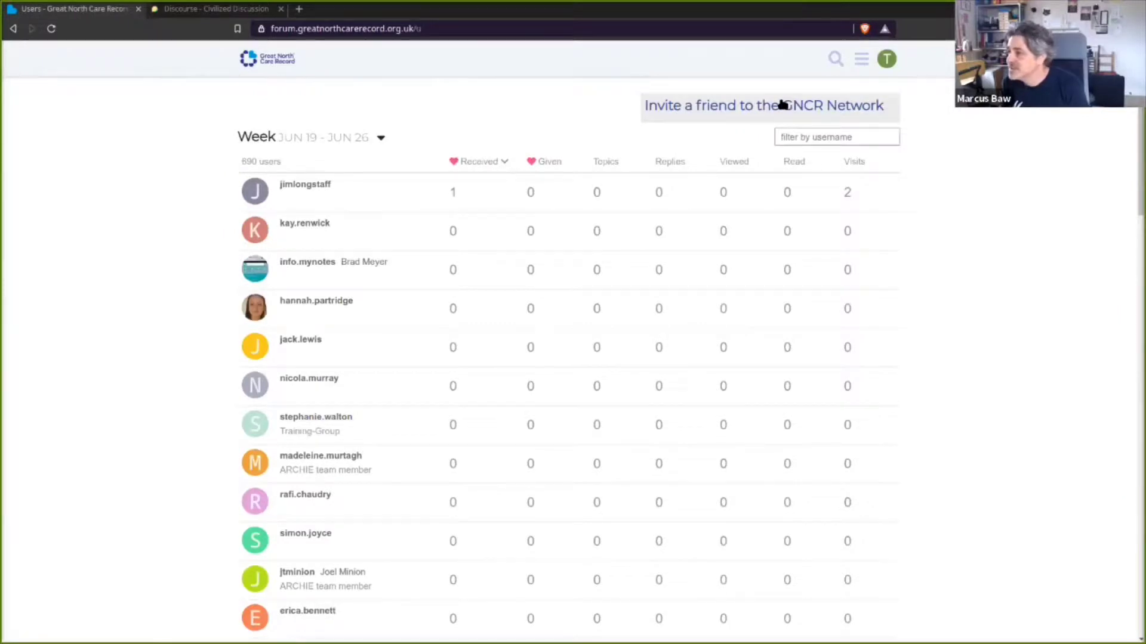
Show the forum's Groups page and join the Caffe-Inf-members group
click(861, 60)
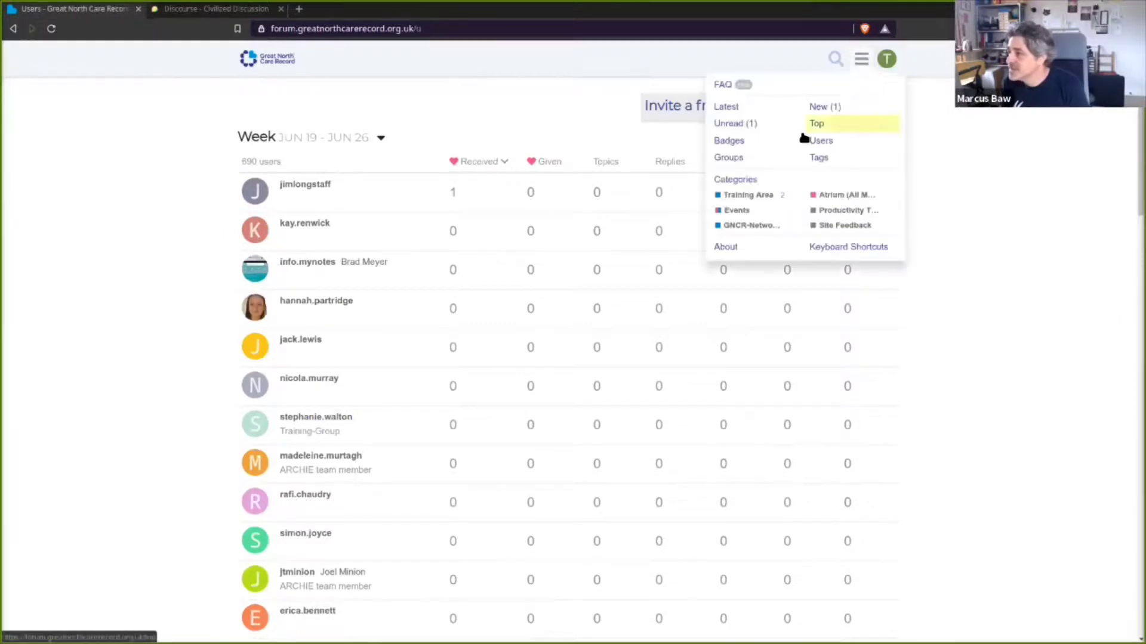
click(743, 157)
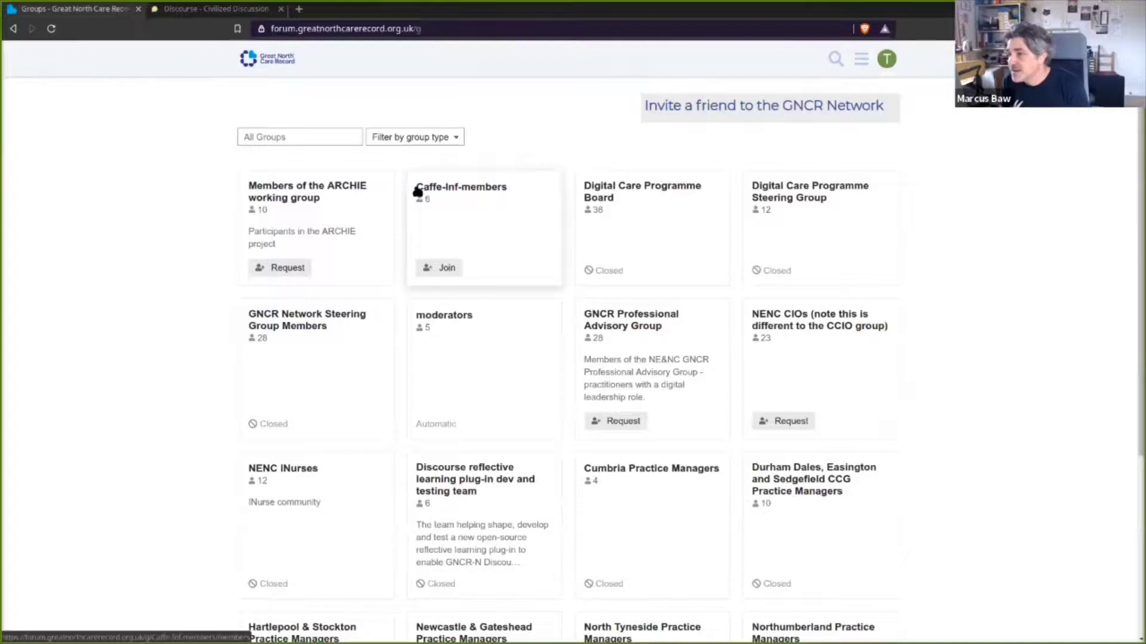
drag(417, 187, 481, 208)
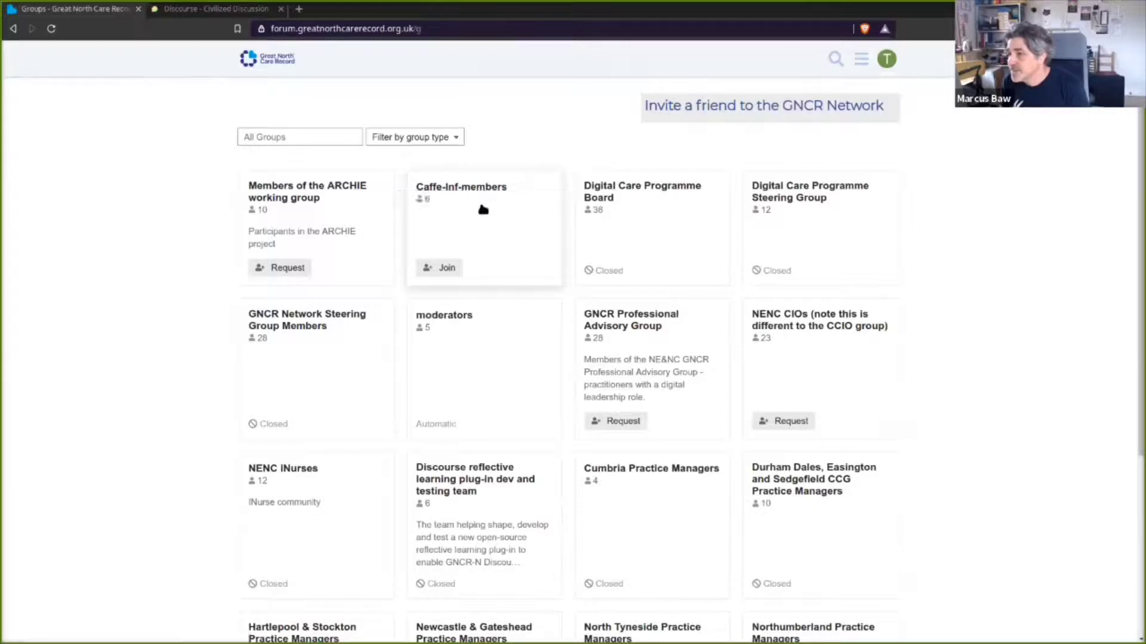
click(453, 273)
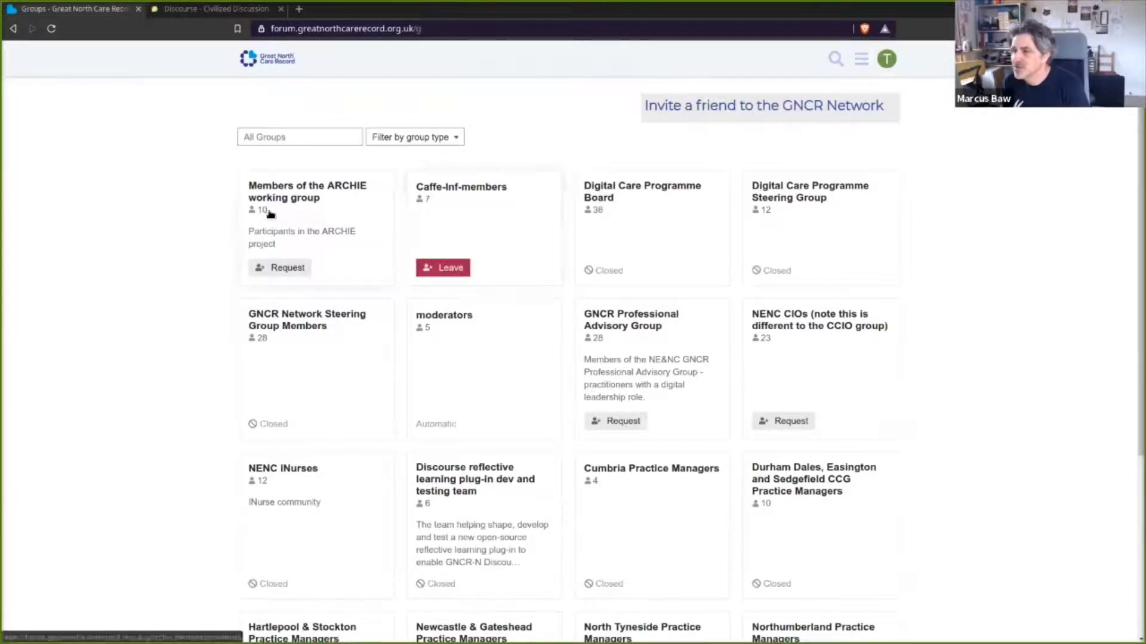
Show the category overview, try to open the Caffe Informatica category and go back to the overview
click(267, 59)
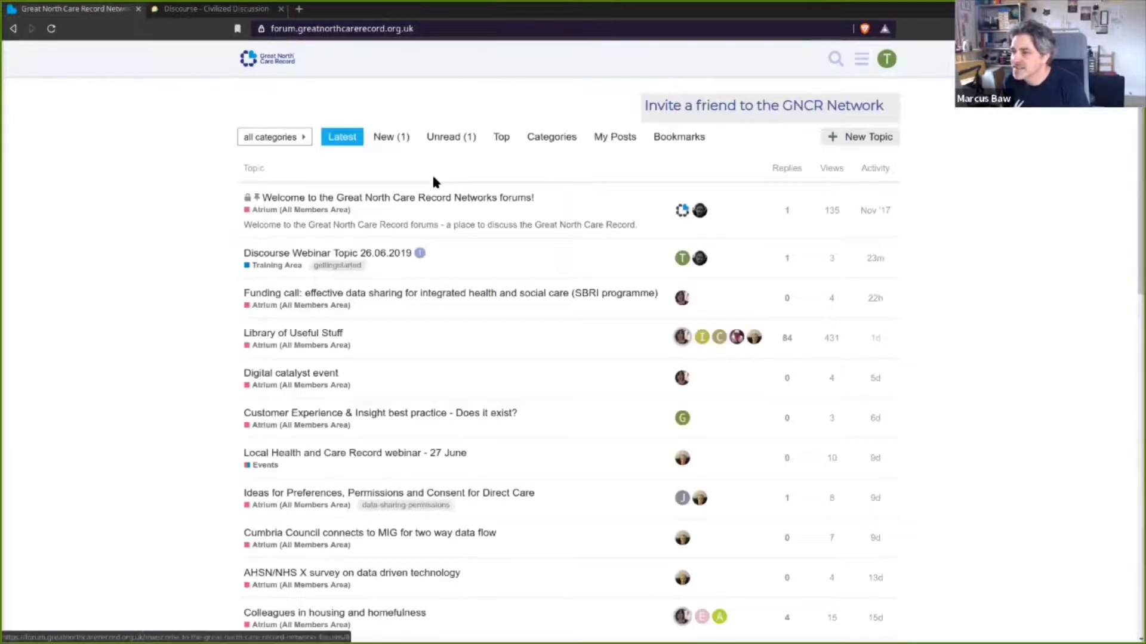
click(556, 137)
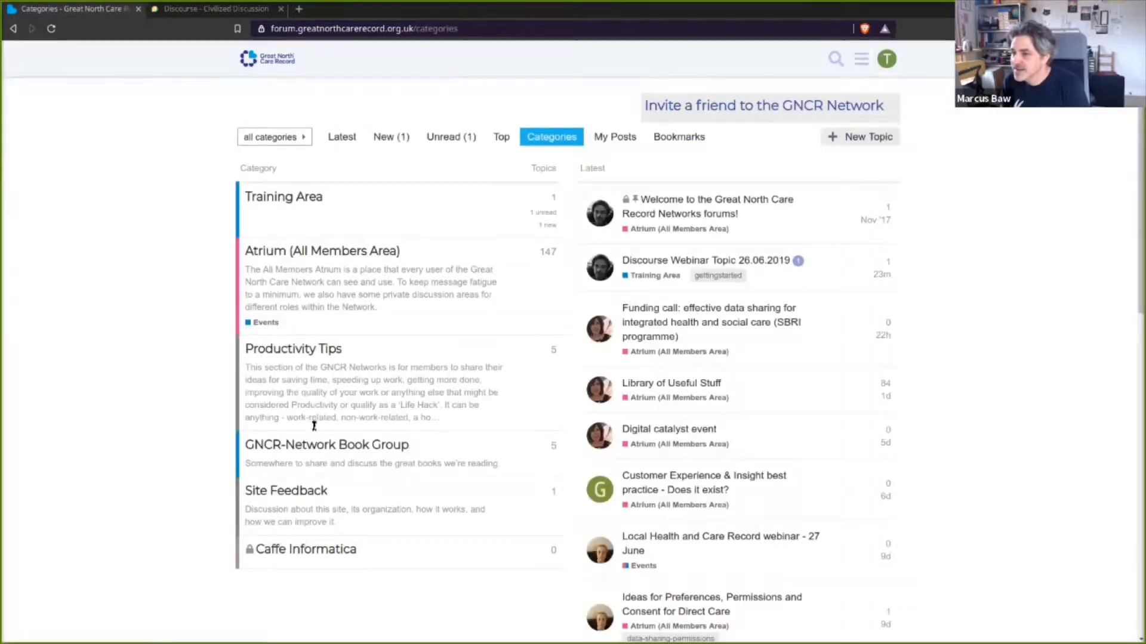
scroll(328, 332, down, 3)
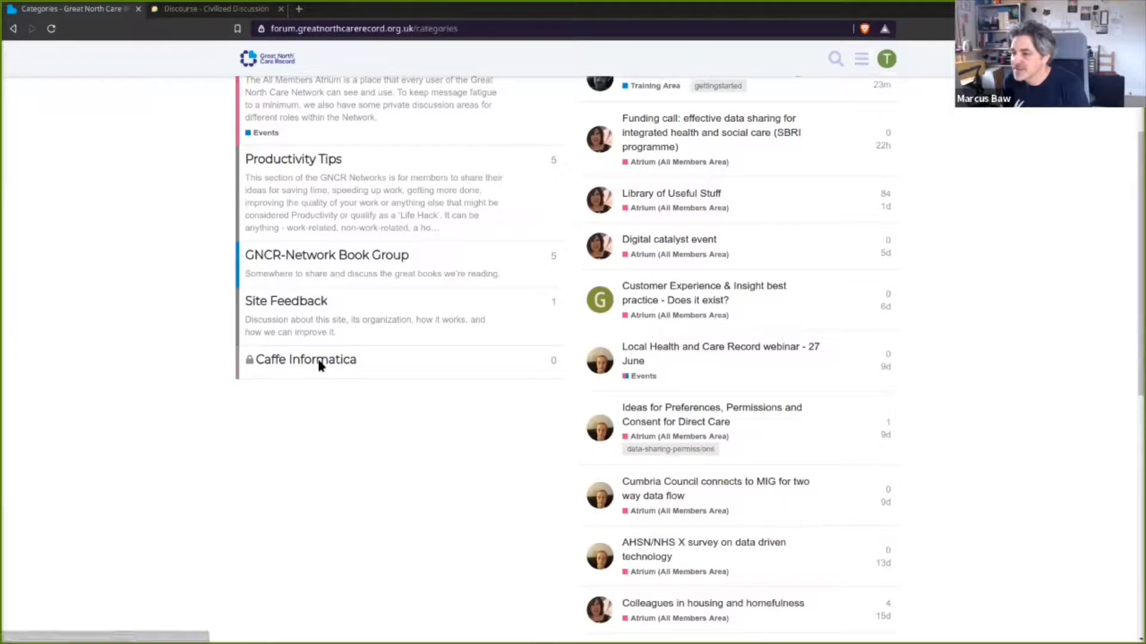
click(320, 362)
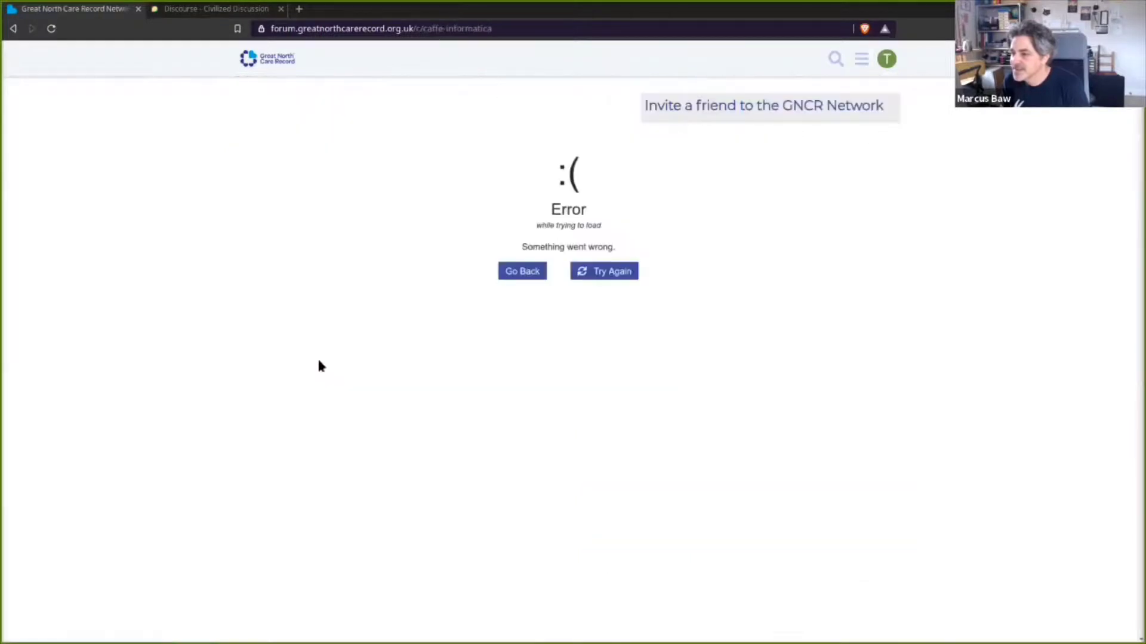
click(513, 271)
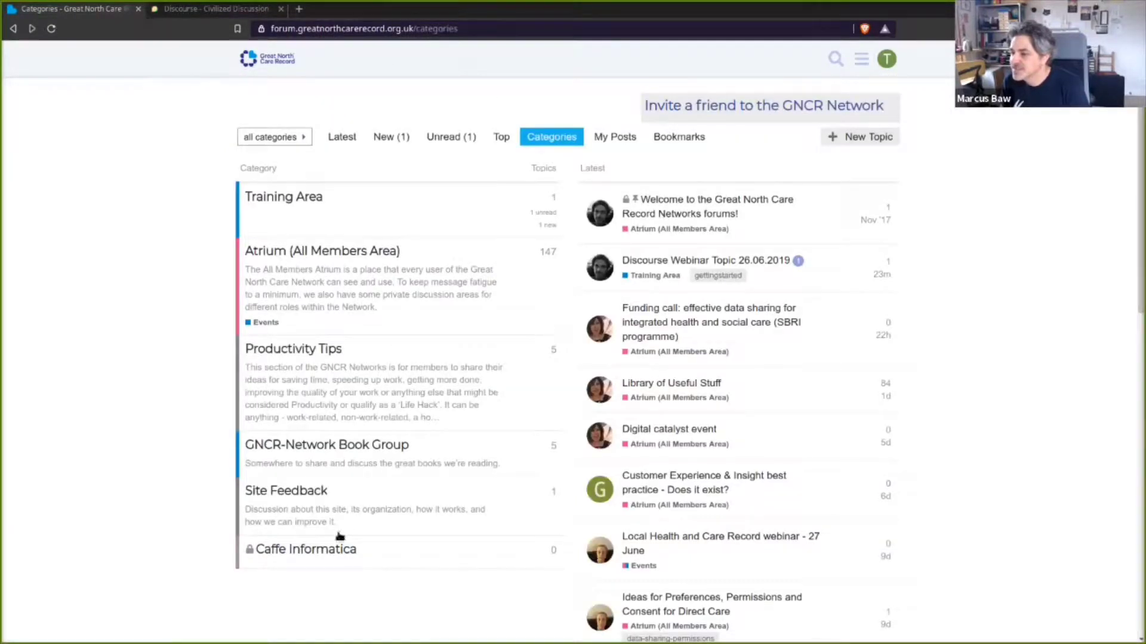
Reload the category overview, view the Caffe Informatica topic list and return to the overview
click(304, 541)
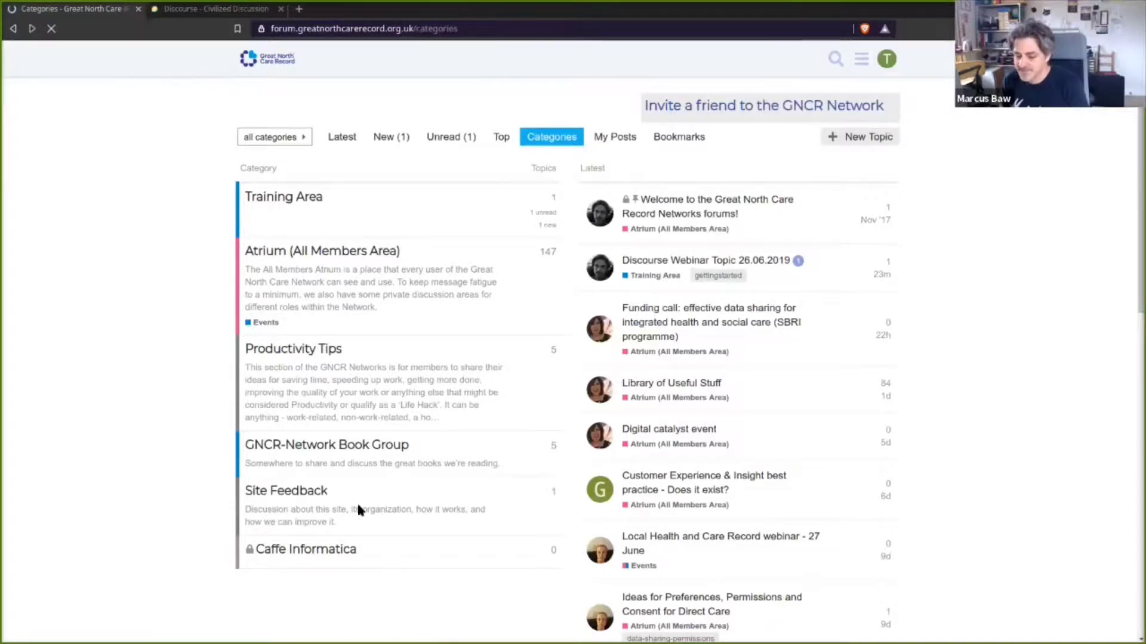
click(332, 546)
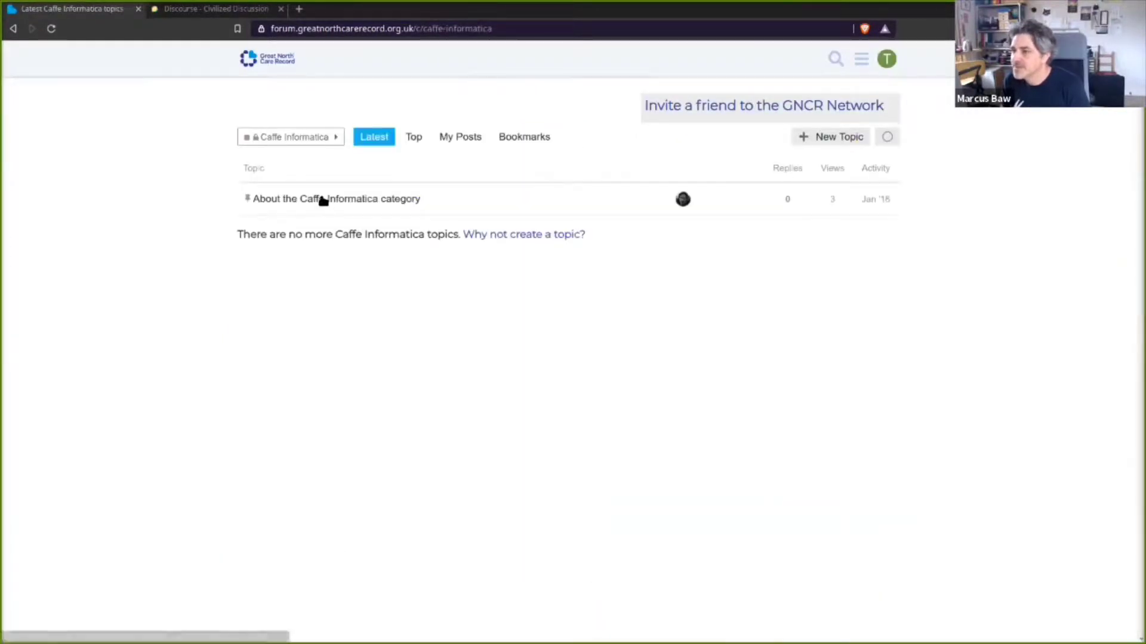
key(alt+Left)
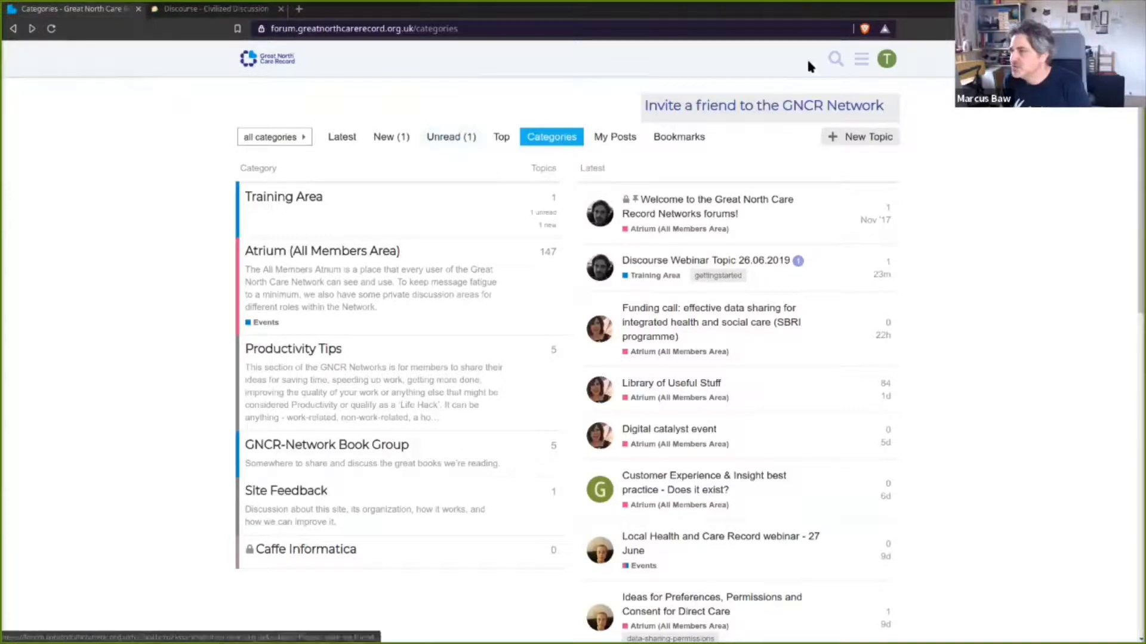
Open the Badges page and review the Getting Started badges, highlighting the Autobiographer, First Emoji and First Quote descriptions
click(861, 59)
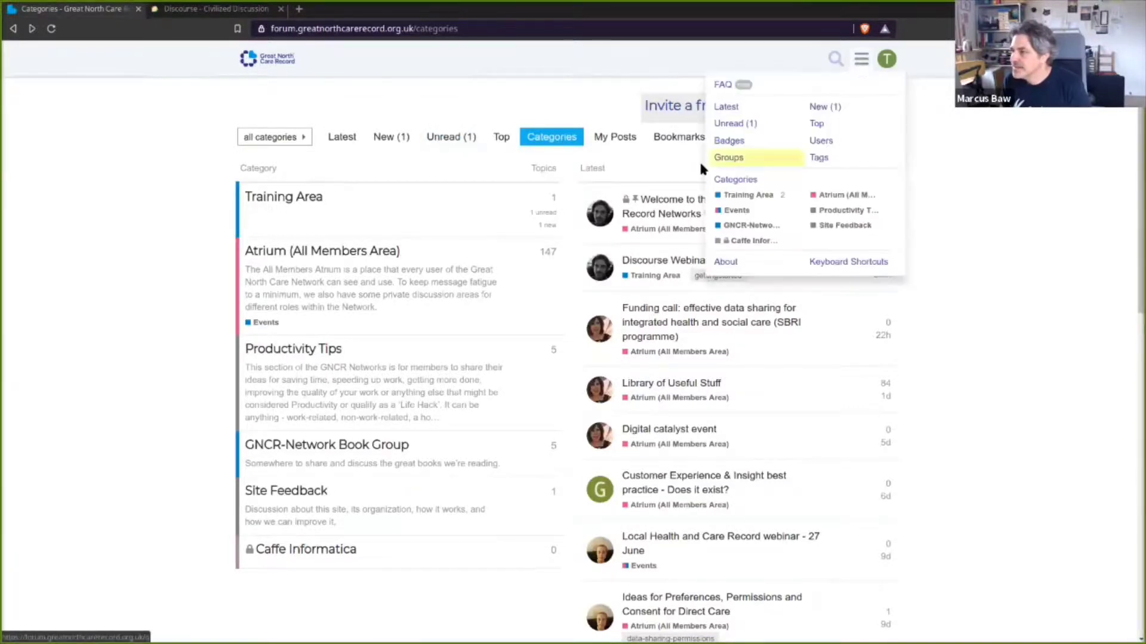
click(733, 143)
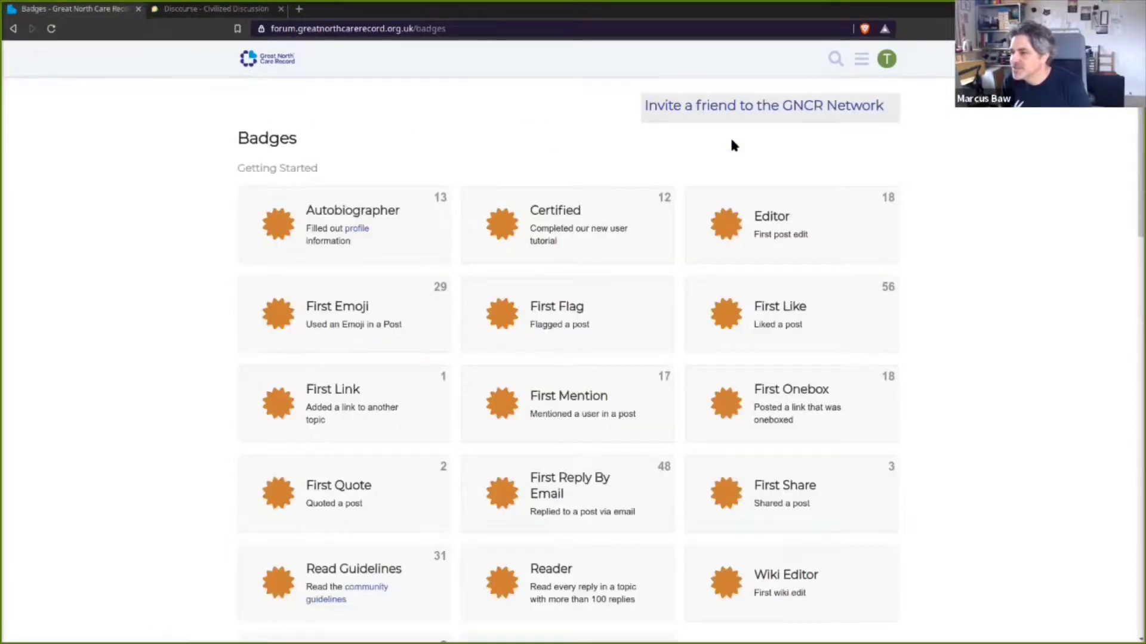
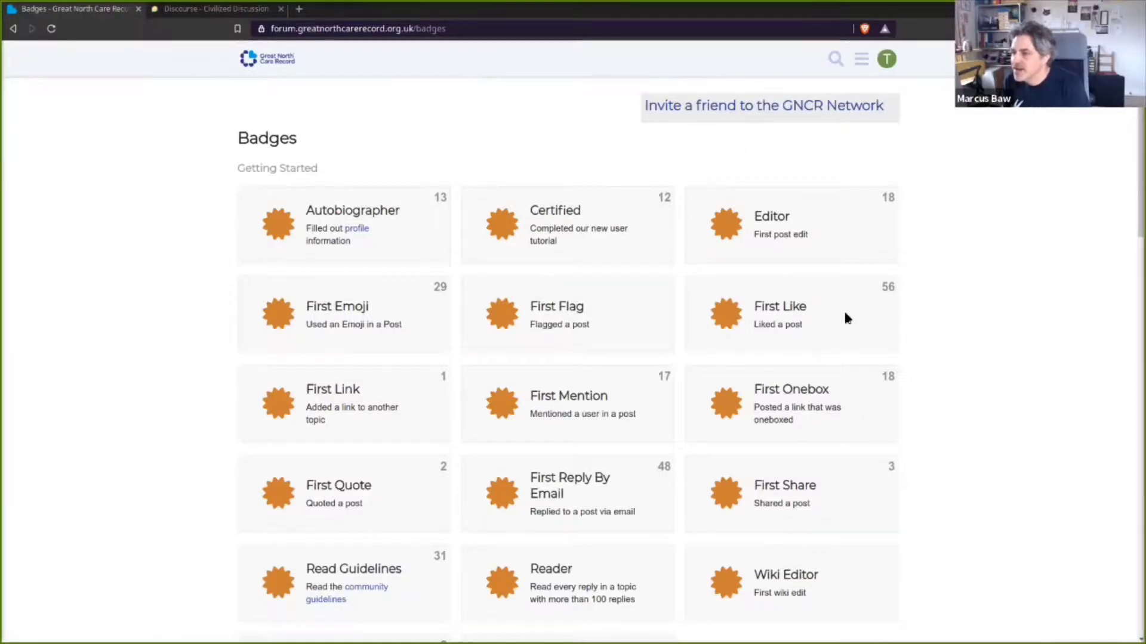
drag(352, 241, 304, 228)
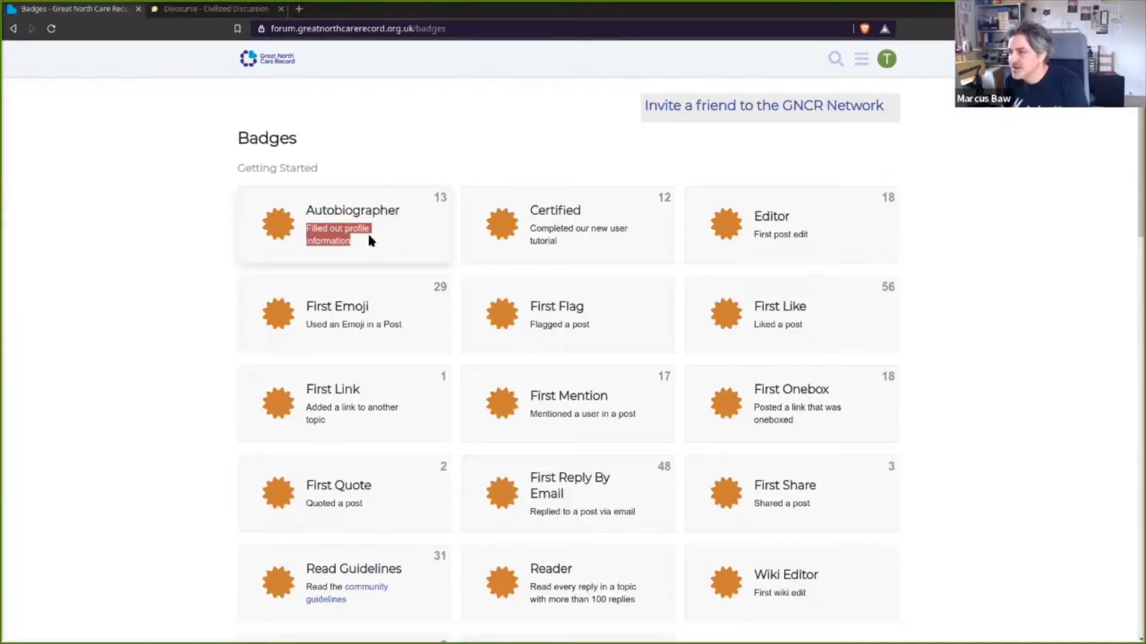
scroll(418, 292, down, 1)
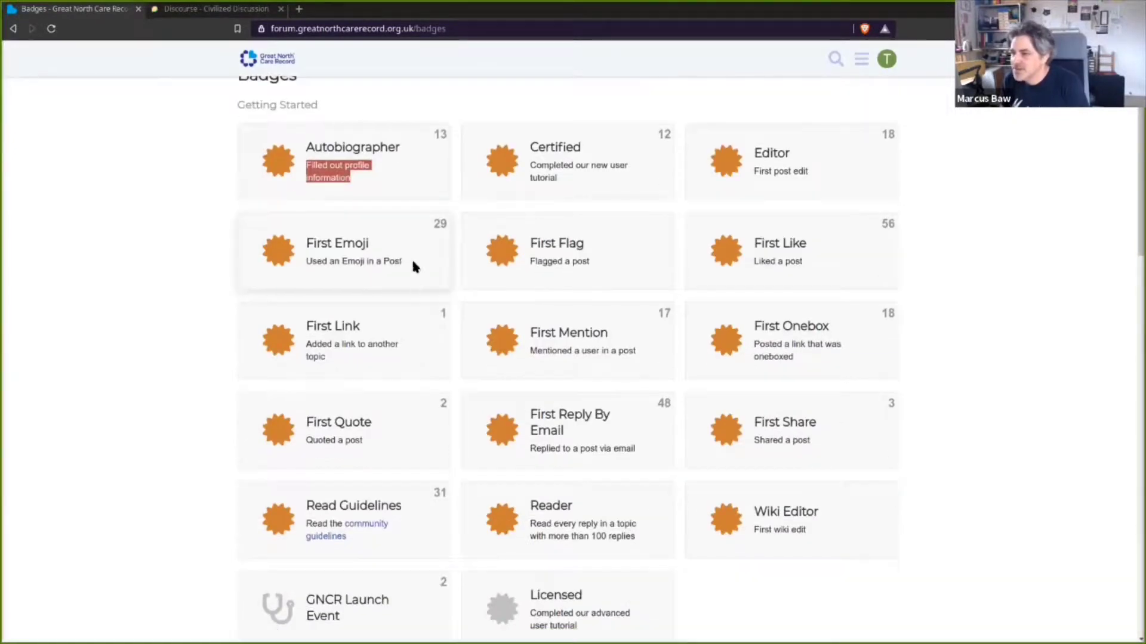
drag(411, 265, 303, 263)
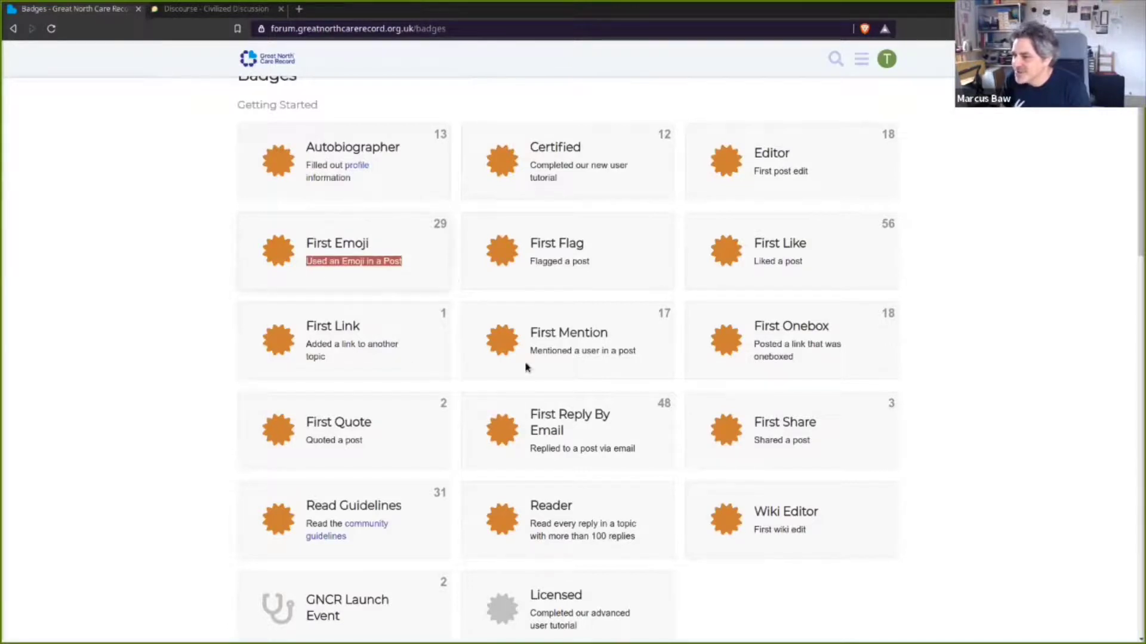
scroll(394, 442, down, 1)
scroll(393, 441, down, 1)
drag(378, 379, 302, 376)
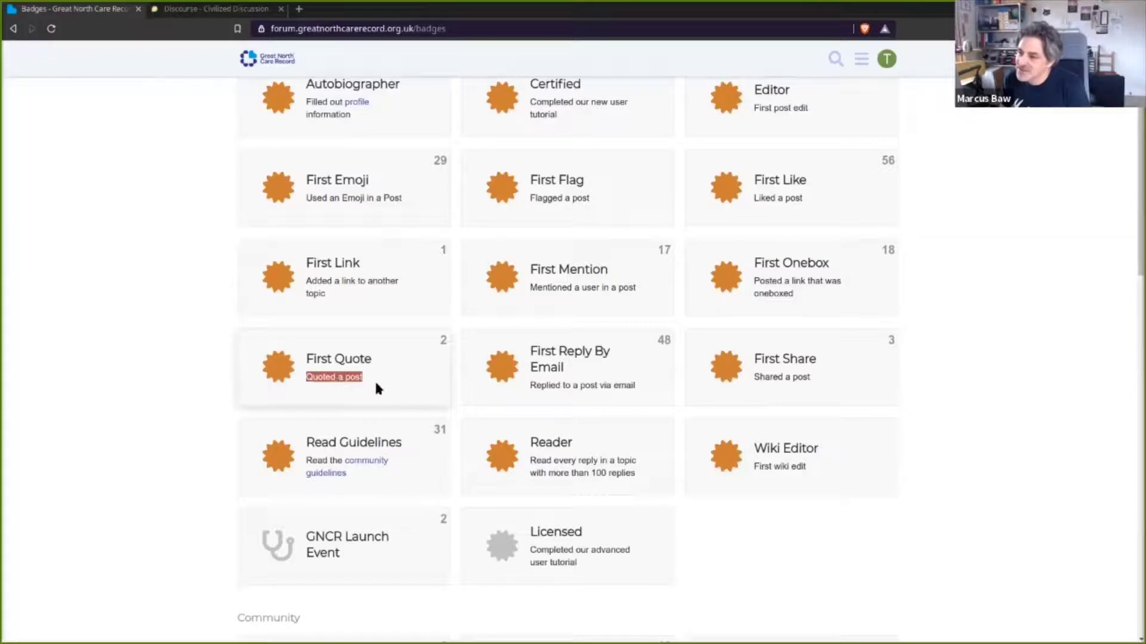
scroll(645, 435, up, 2)
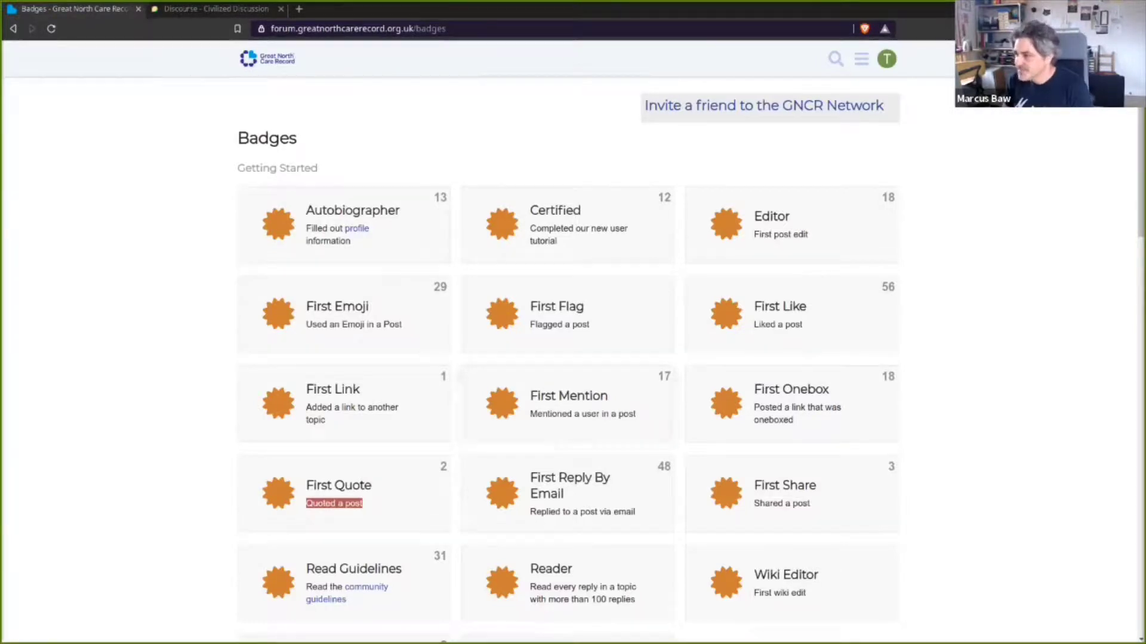
Review the forum's site menu, and open the account menu to view its notifications
click(861, 60)
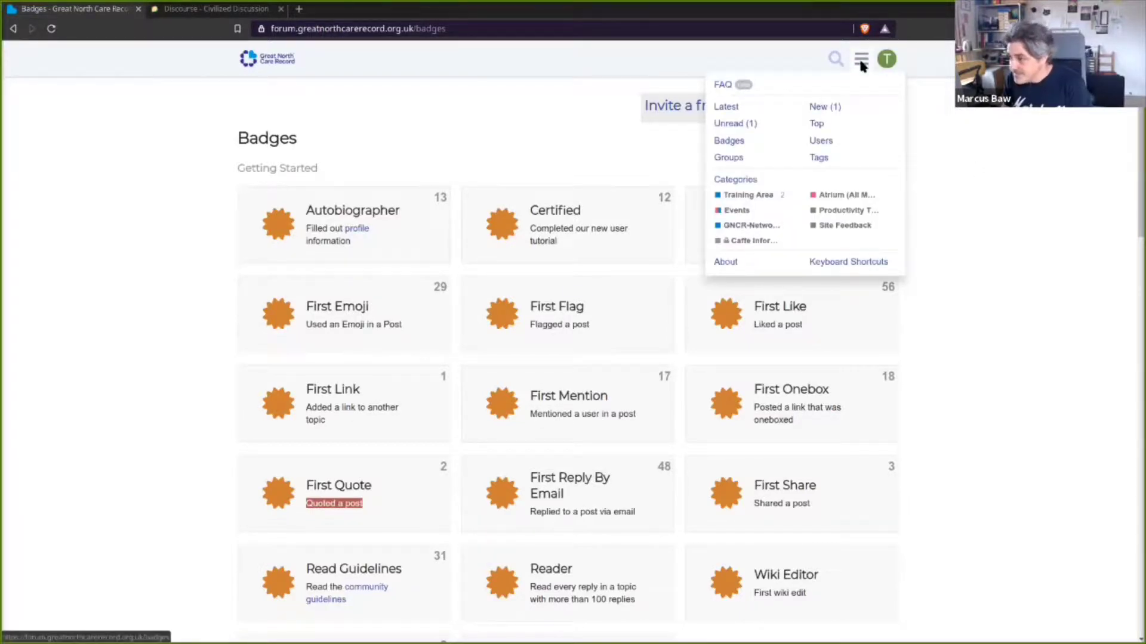
click(885, 61)
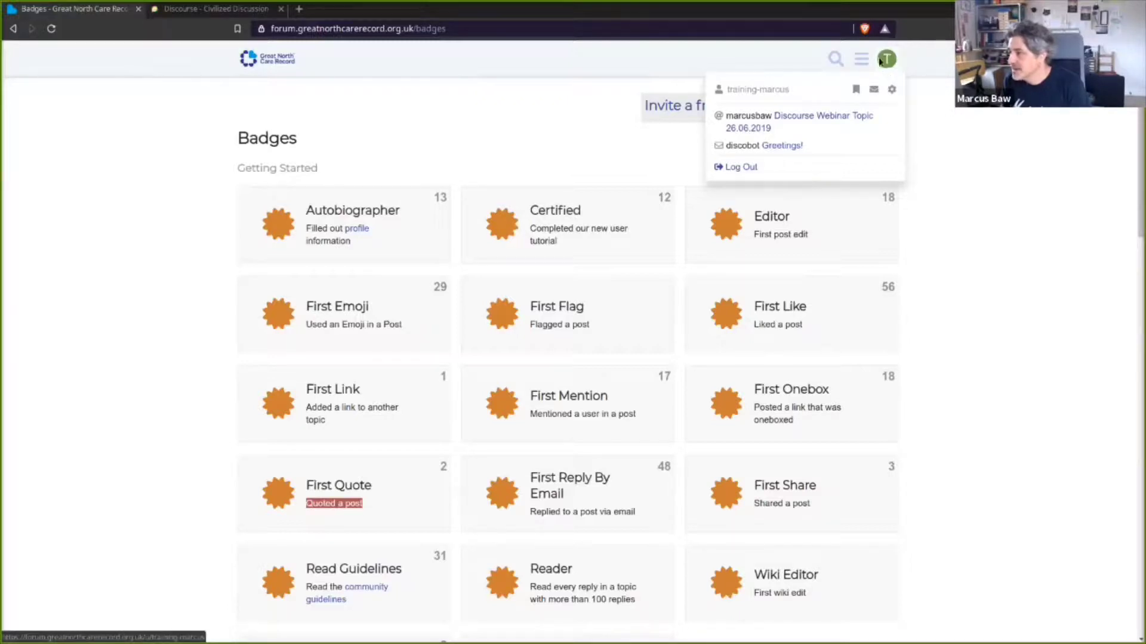
Open the account preferences, add the surname to the Name field and save the changes
click(892, 90)
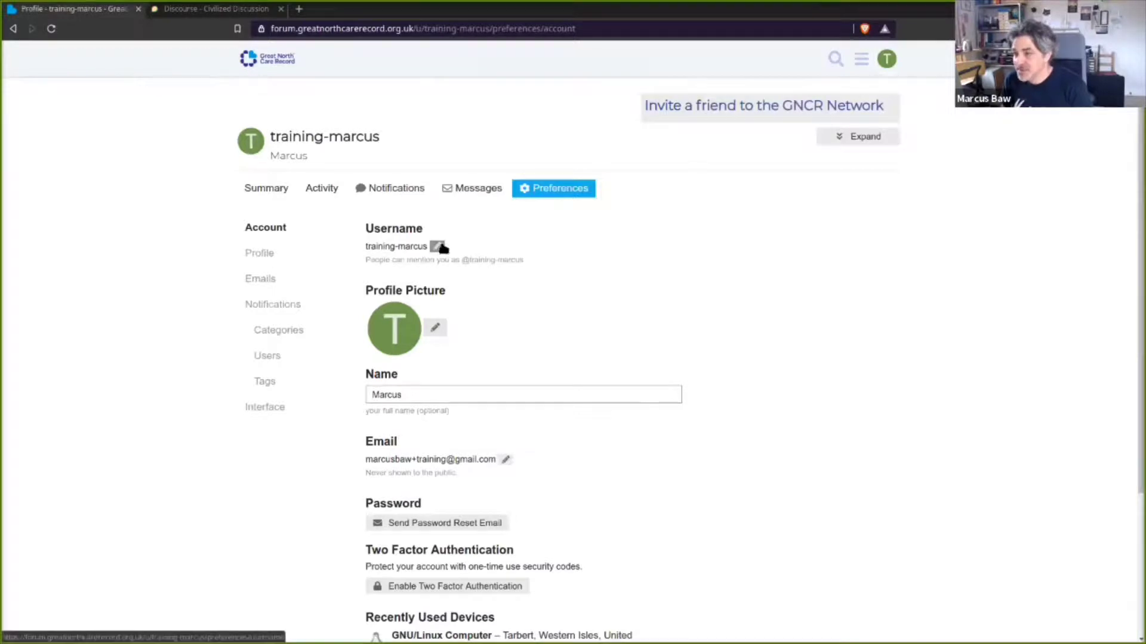
click(430, 395)
text(Baw)
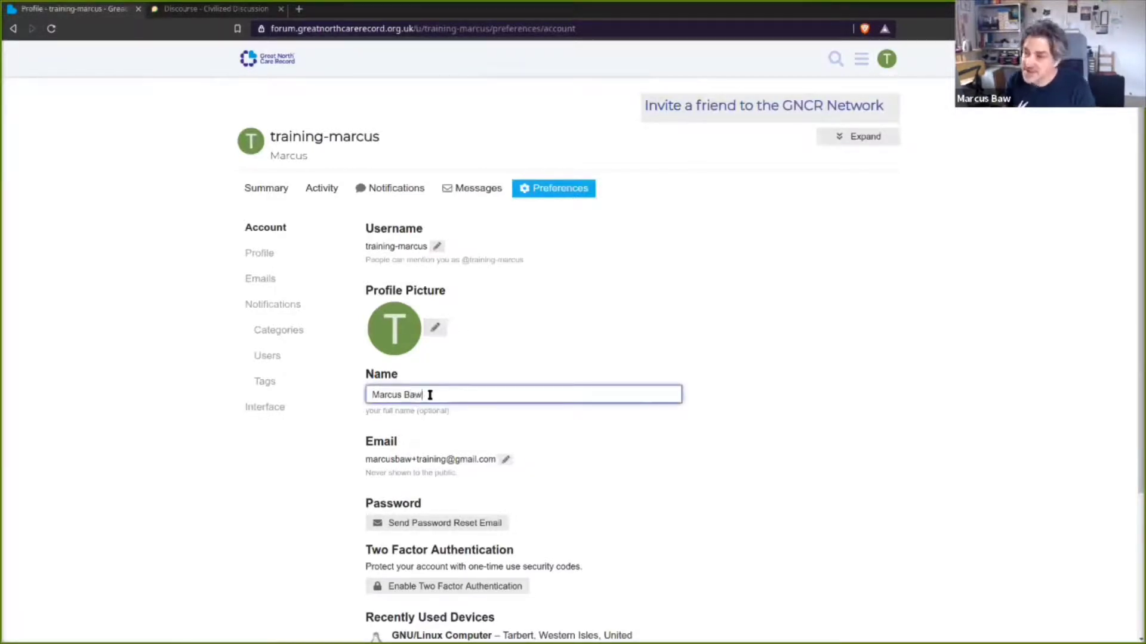
click(493, 432)
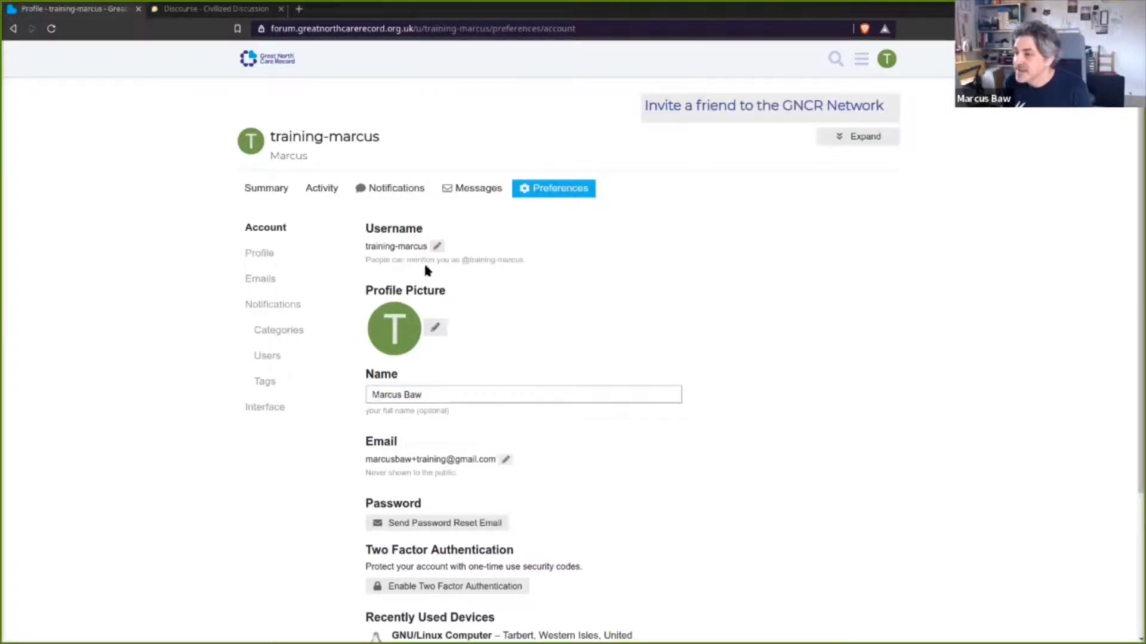
scroll(513, 334, down, 3)
click(401, 527)
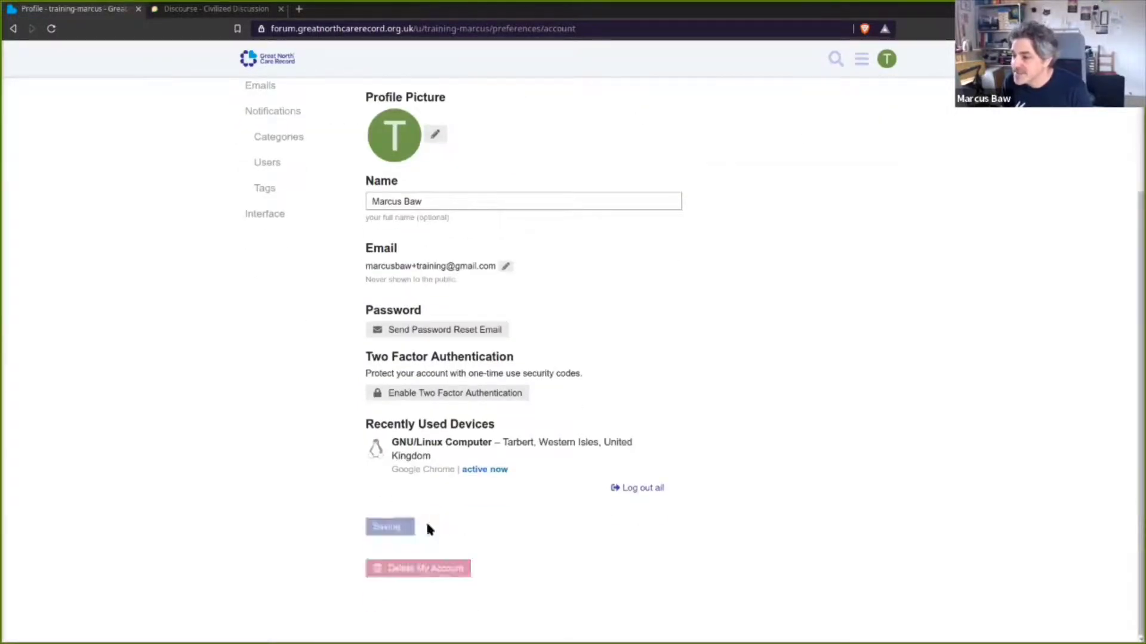
scroll(609, 361, up, 3)
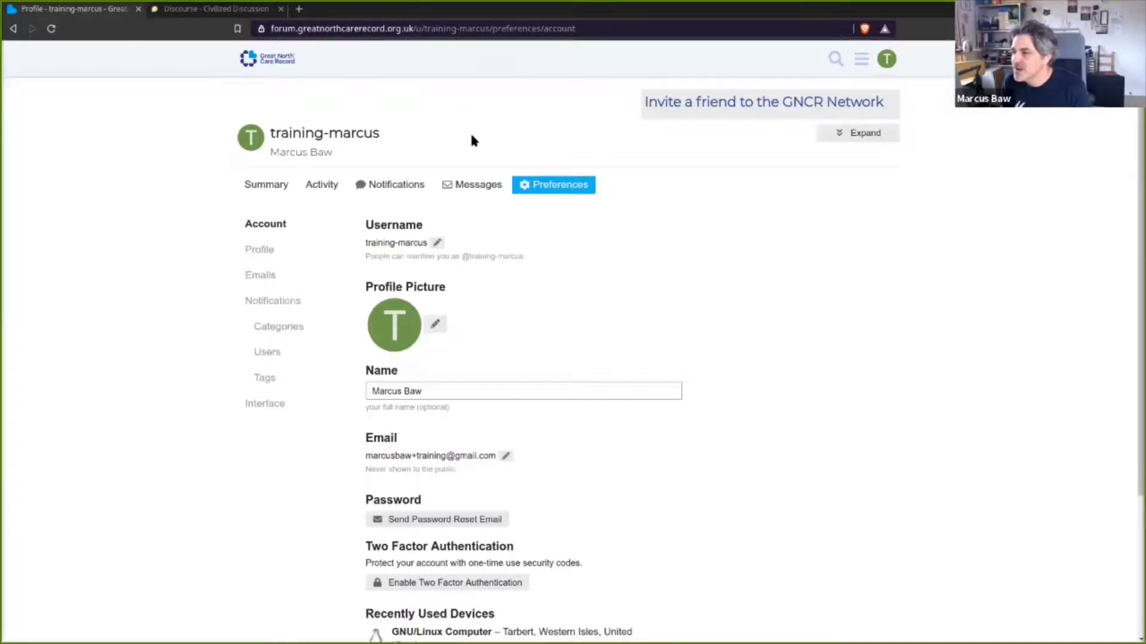
Reopen the preferences from the account menu and review the profile's Summary statistics, Activity, Notifications and Messages pages
click(893, 61)
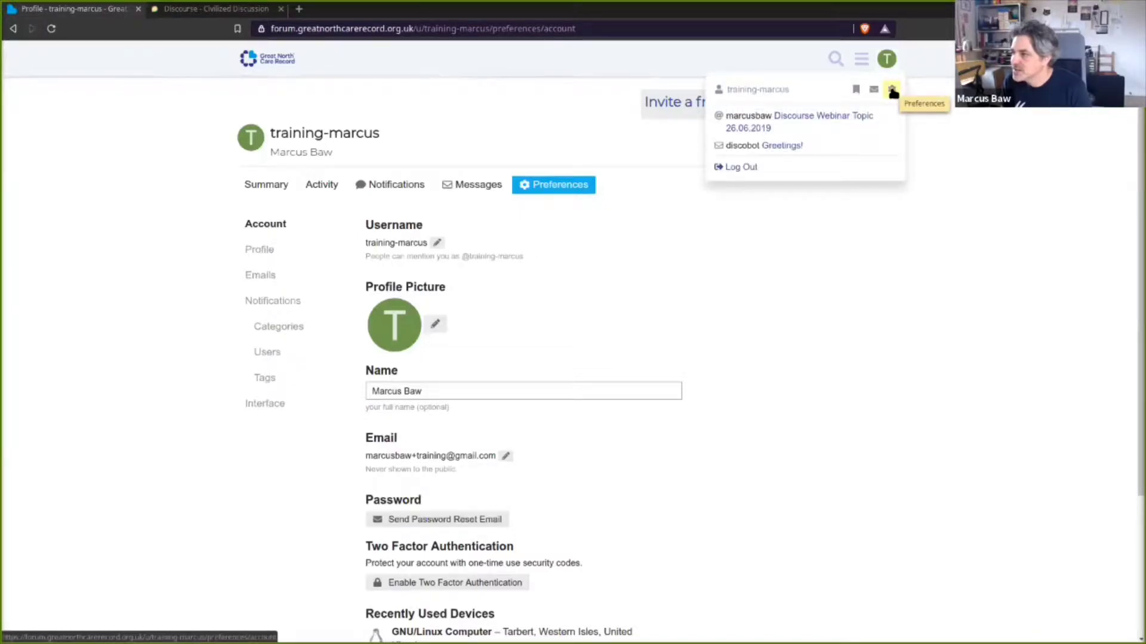
click(892, 90)
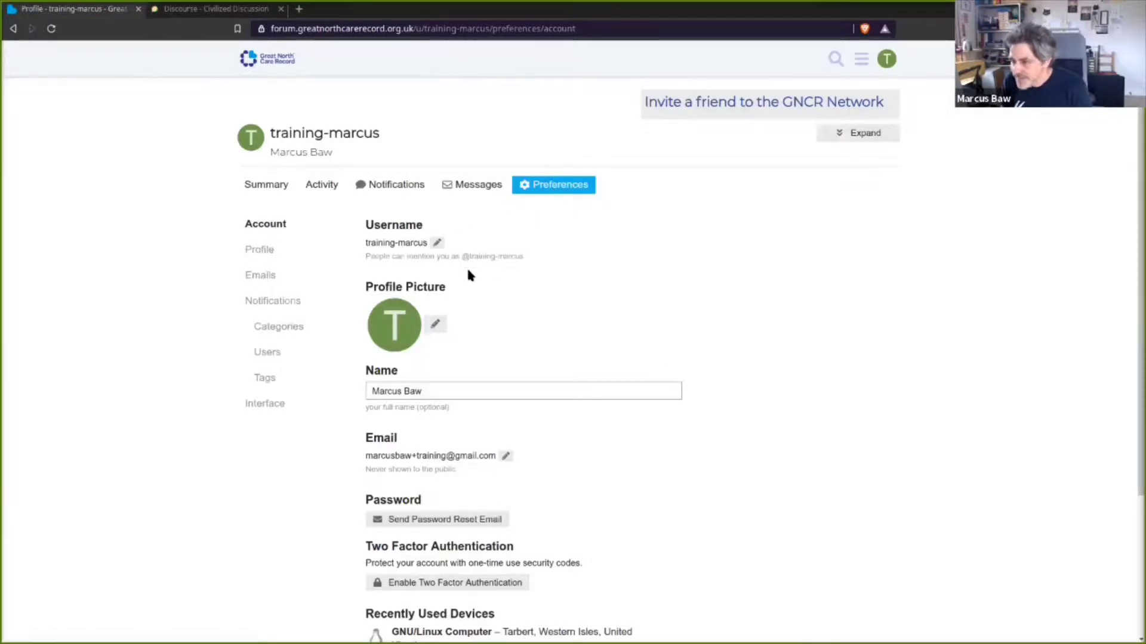
click(269, 187)
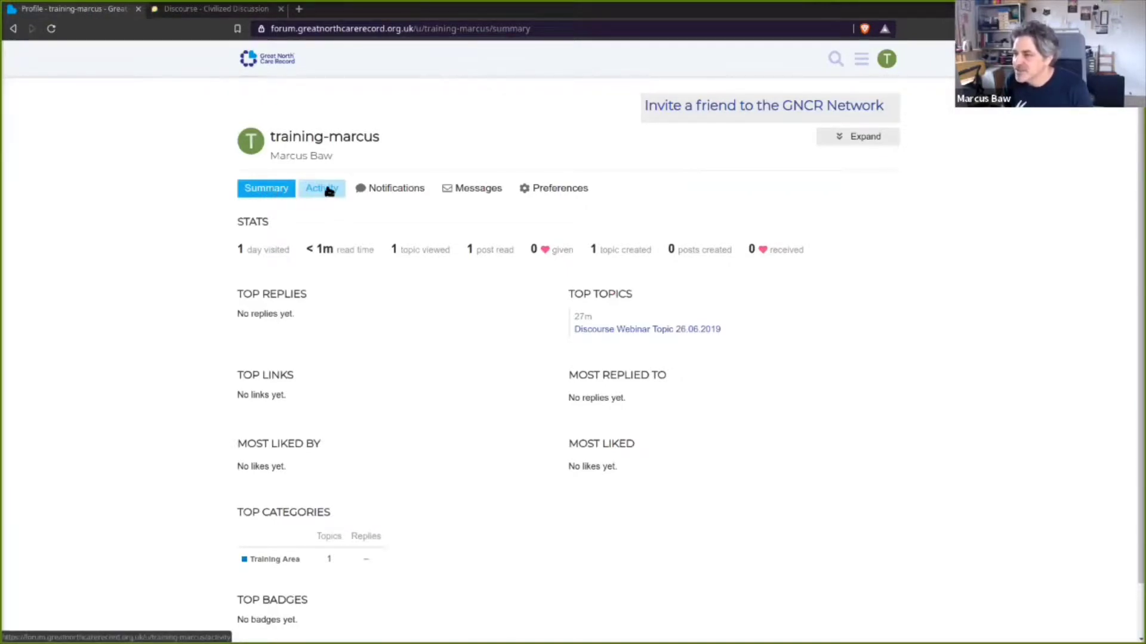
drag(237, 249, 510, 259)
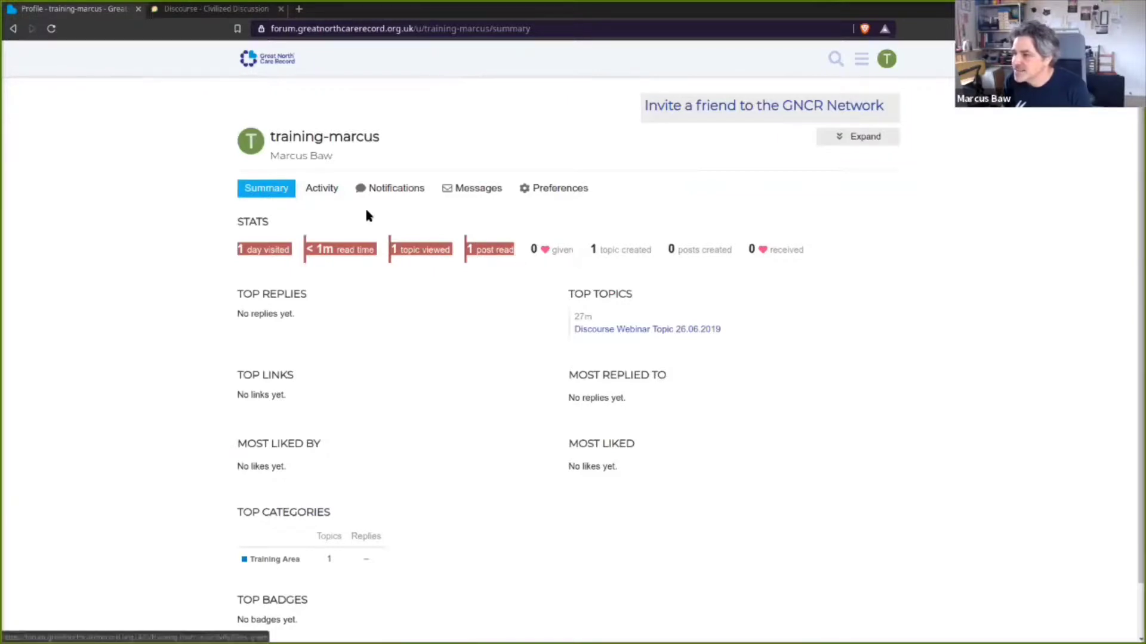
click(322, 189)
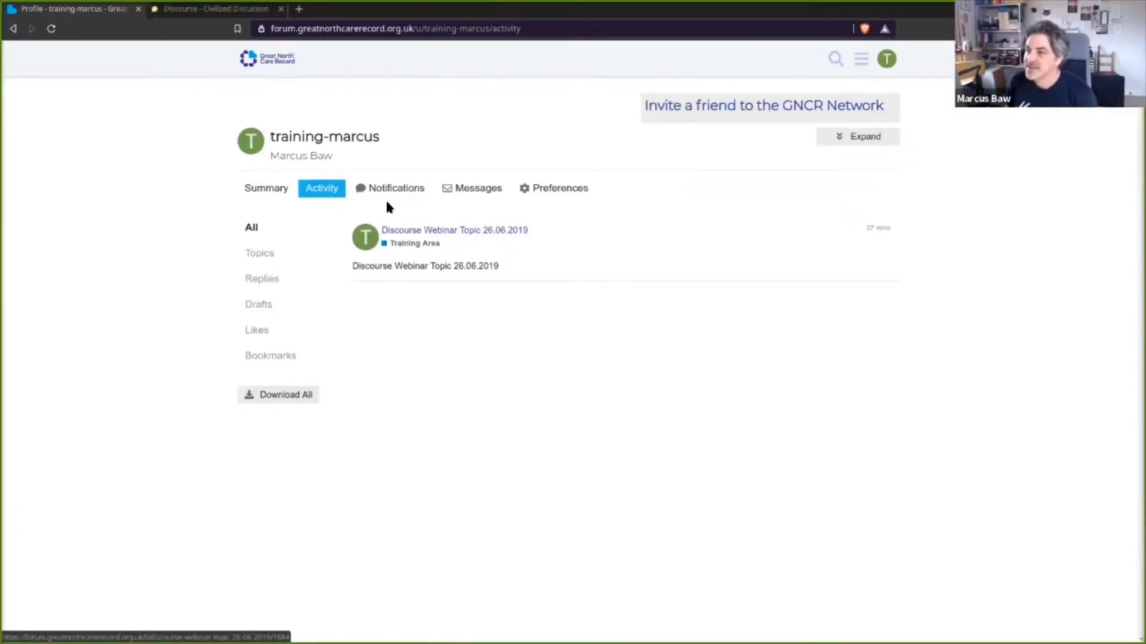
click(398, 188)
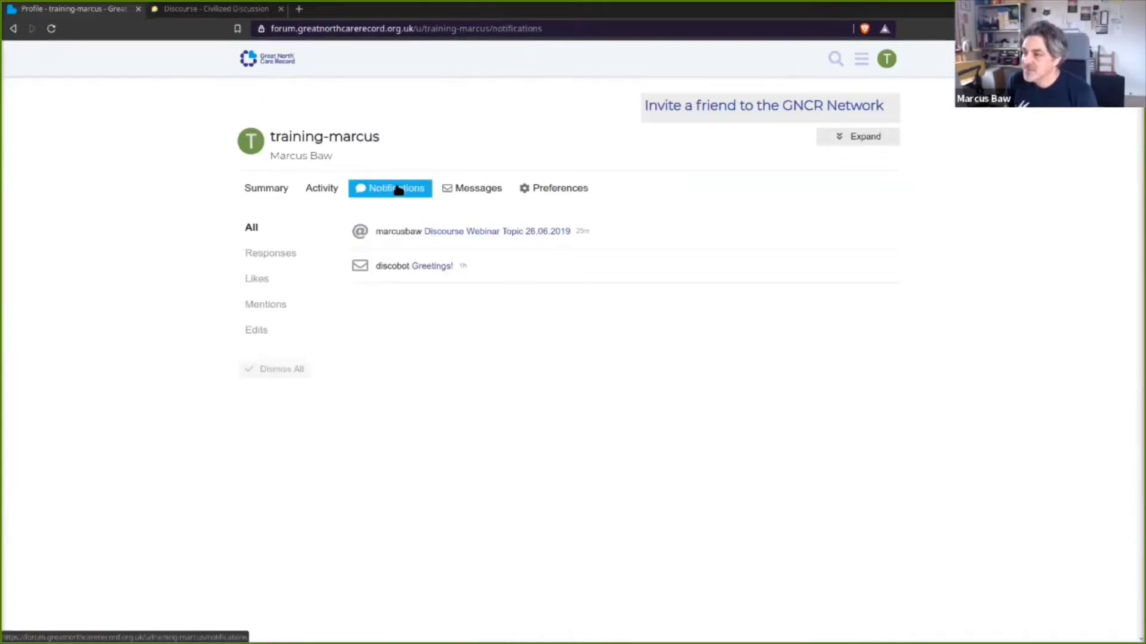
click(471, 189)
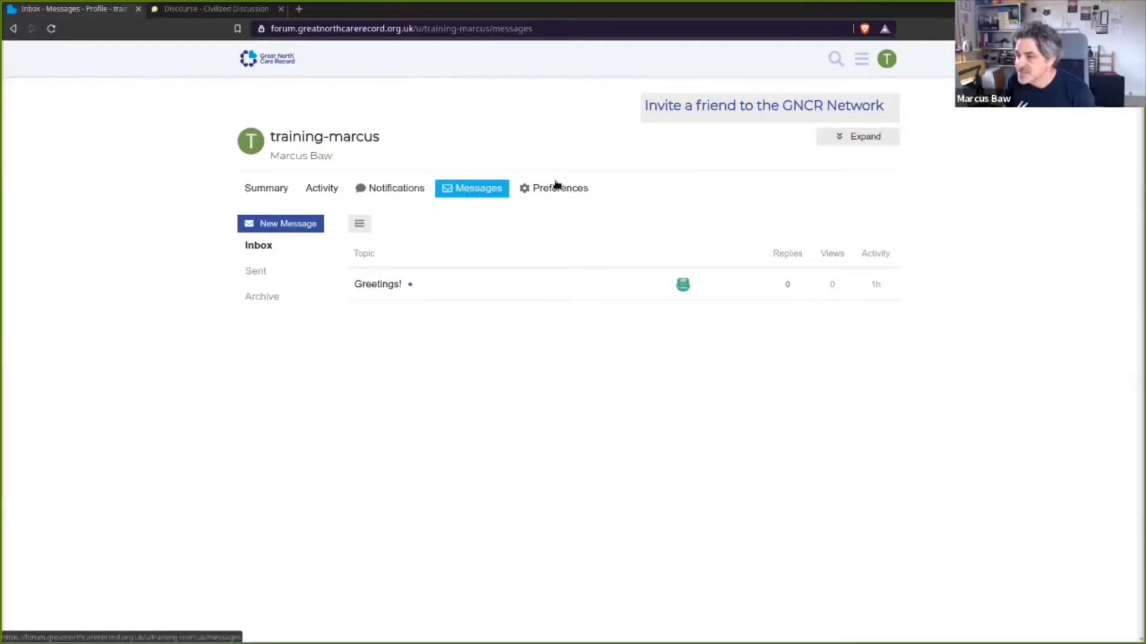
Start a new private message to the trainer's main forum account with the title "just saying HI"
click(290, 226)
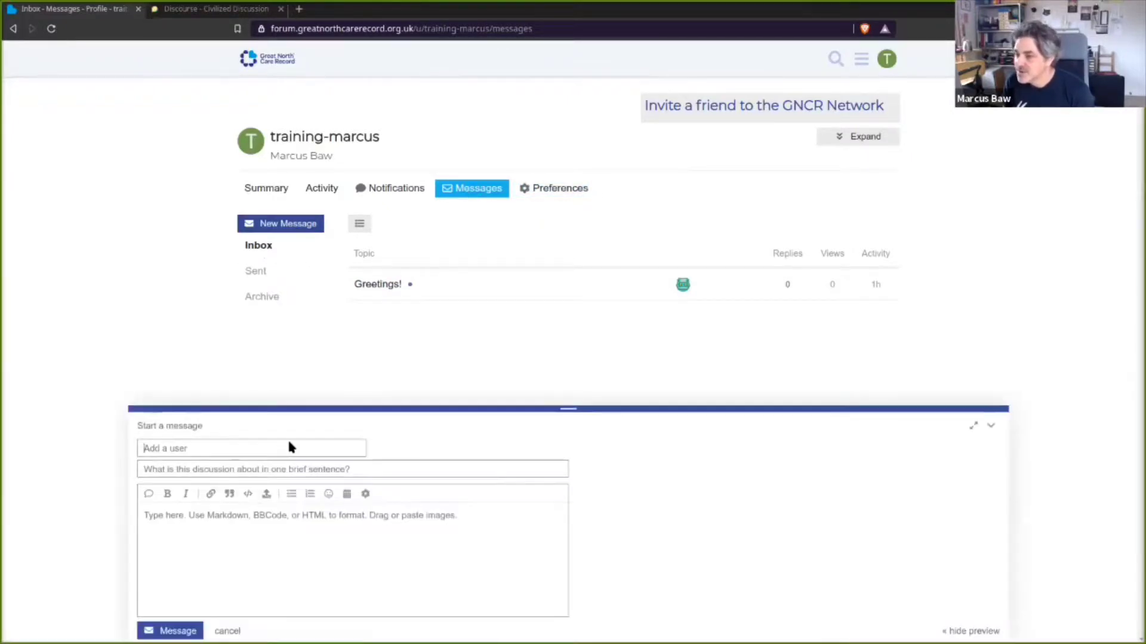
text(mar)
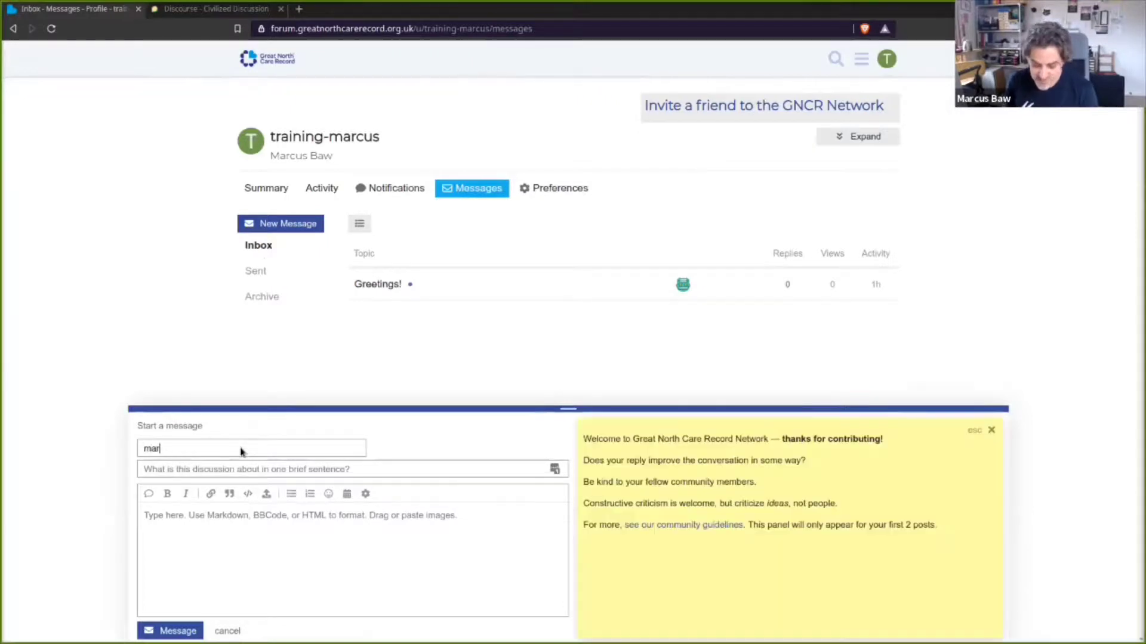
text(c)
key(Return)
click(239, 470)
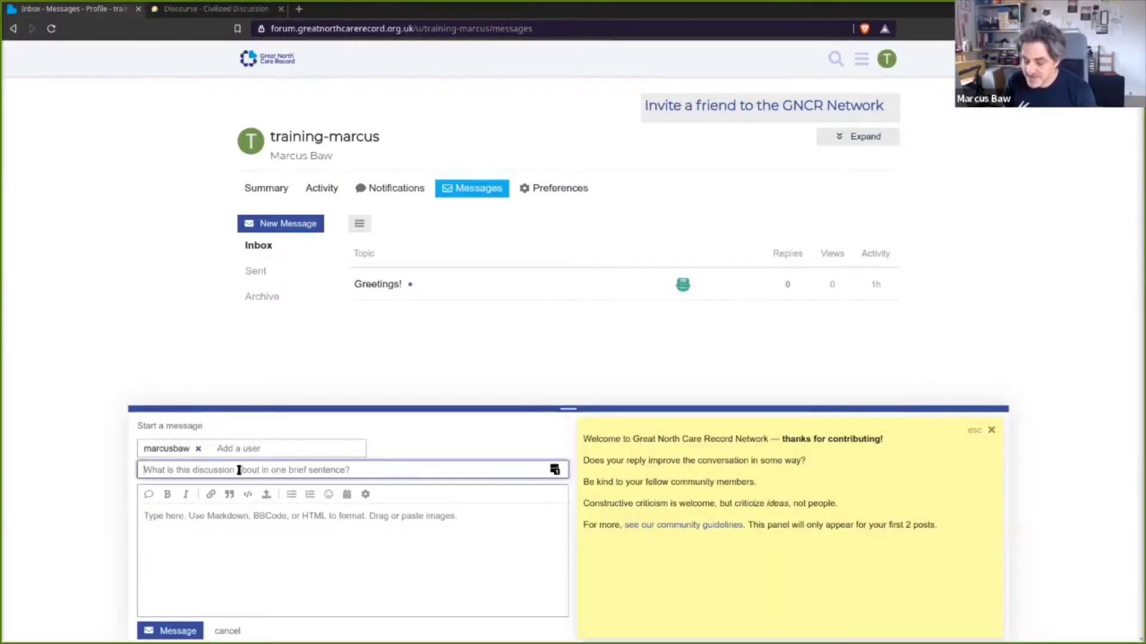
text(just saying Hi)
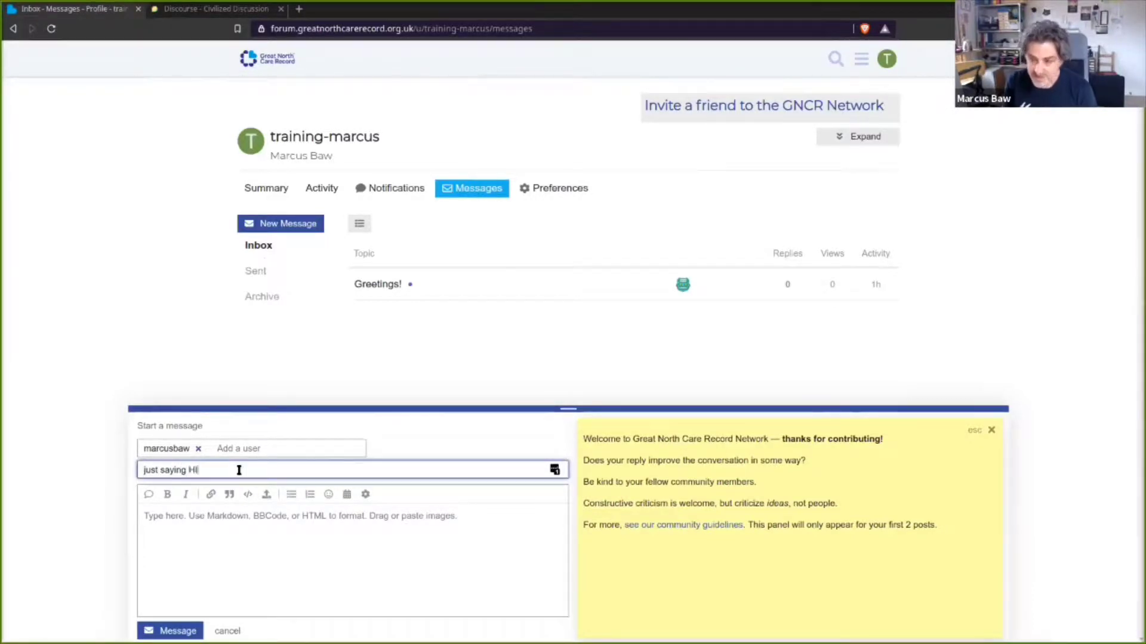
Copy the message title and paste it twice into the message body, on two separate lines
drag(199, 470, 138, 473)
key(ctrl+c)
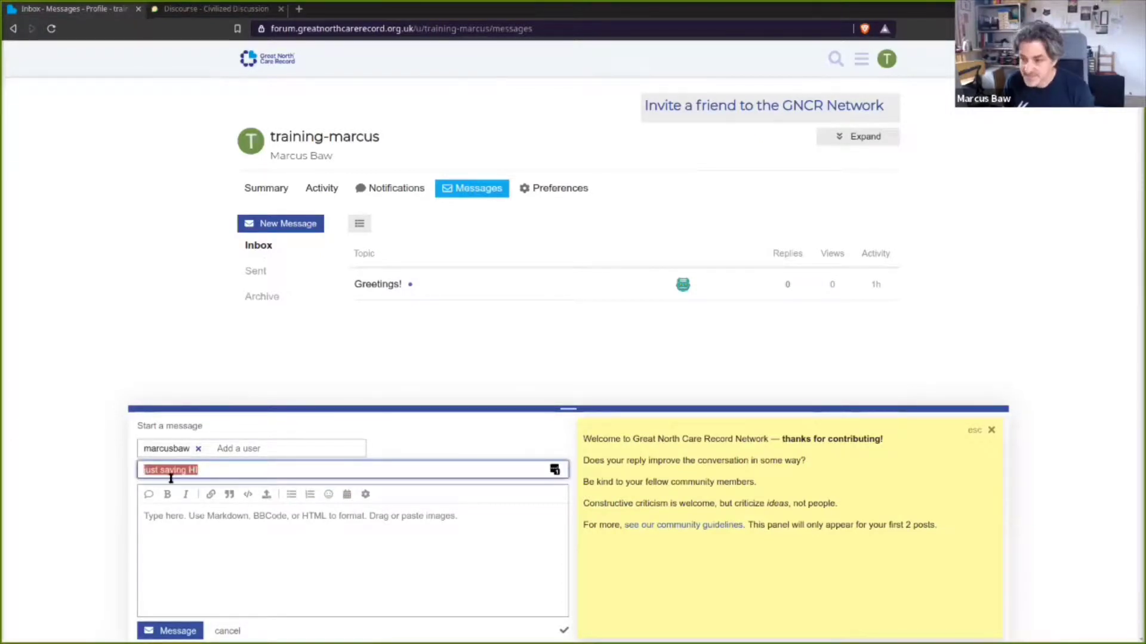
click(268, 526)
key(ctrl+v)
key(Return)
key(ctrl+v)
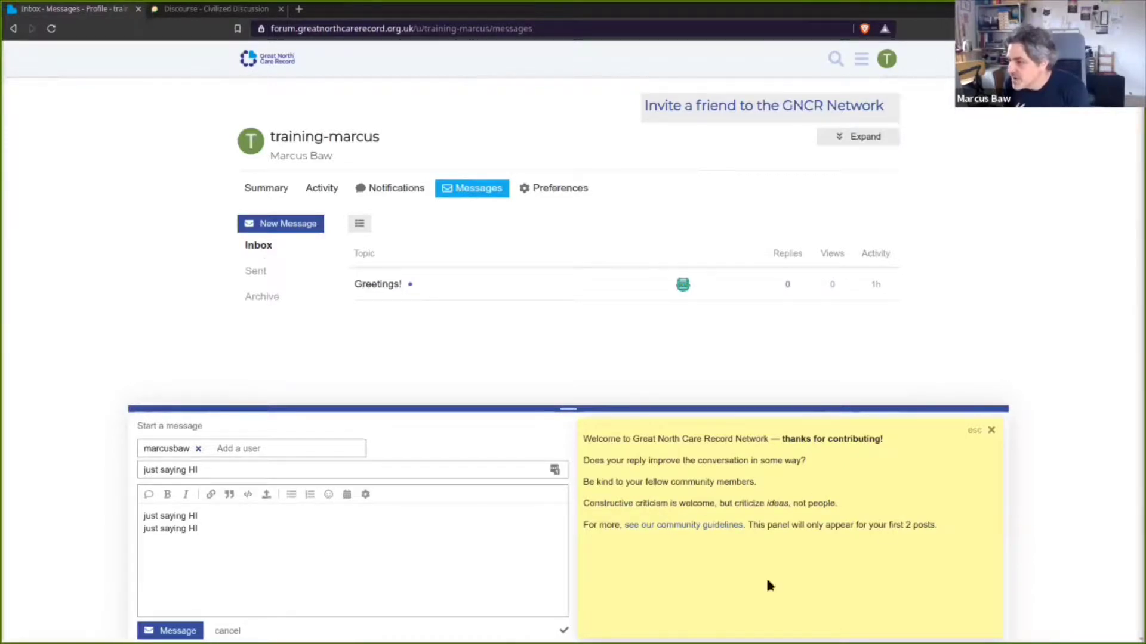
Enlarge the message composer, highlight the guideline about being kind to community members and dismiss the guidance notice
drag(567, 409, 568, 360)
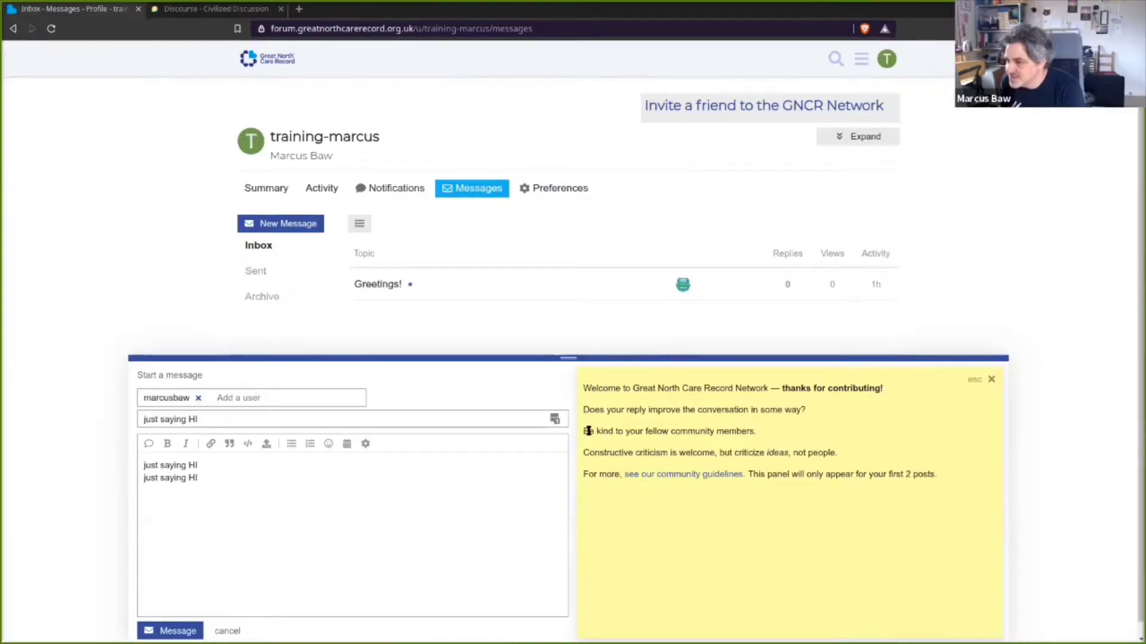
drag(757, 432, 584, 431)
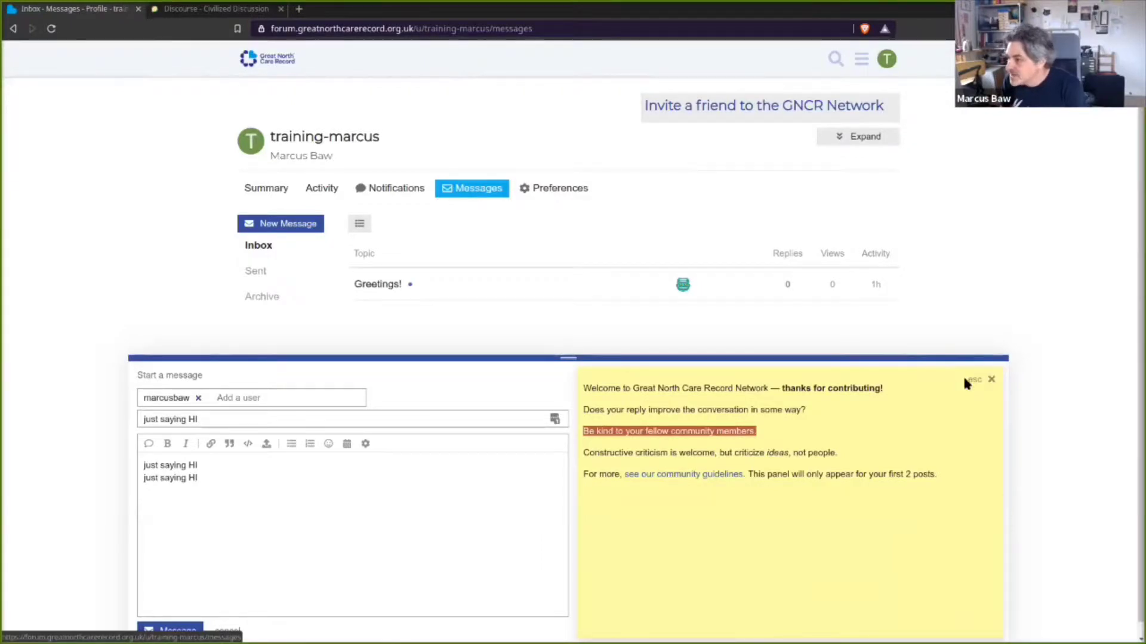
click(991, 380)
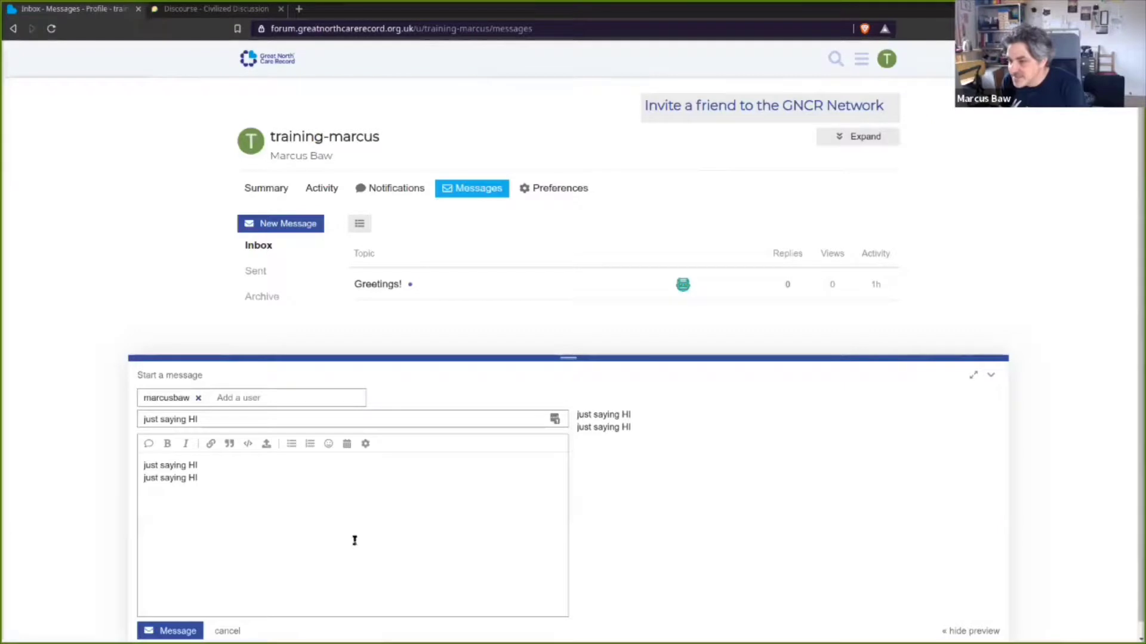
Compare the second line of the message body with its counterpart in the live preview
drag(215, 477, 123, 479)
click(213, 485)
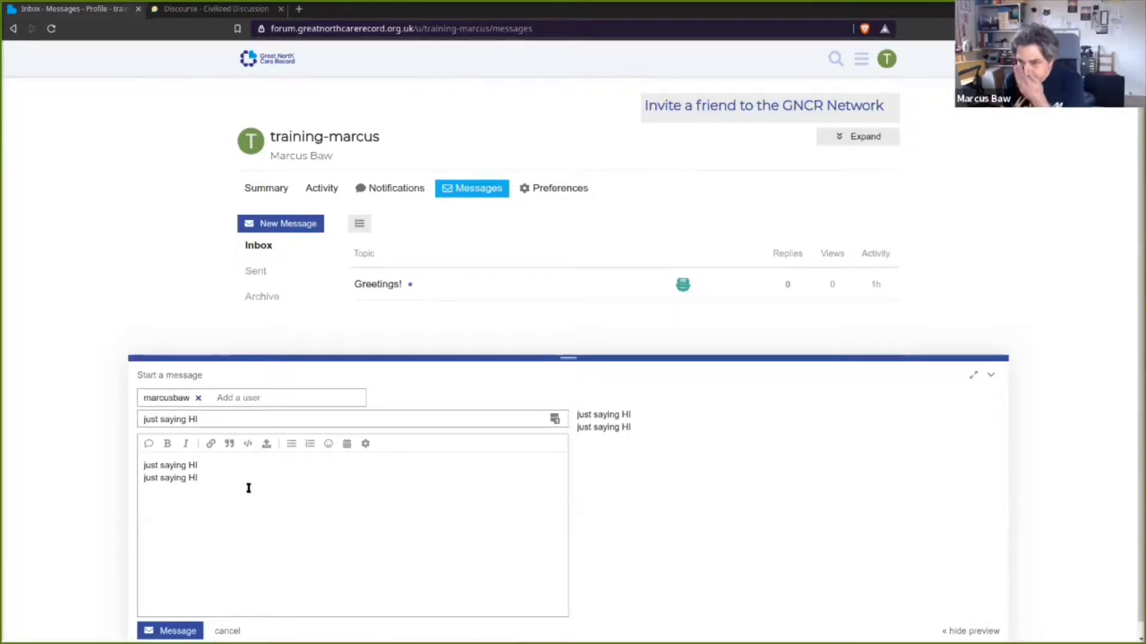
double_click(626, 426)
drag(585, 427, 629, 429)
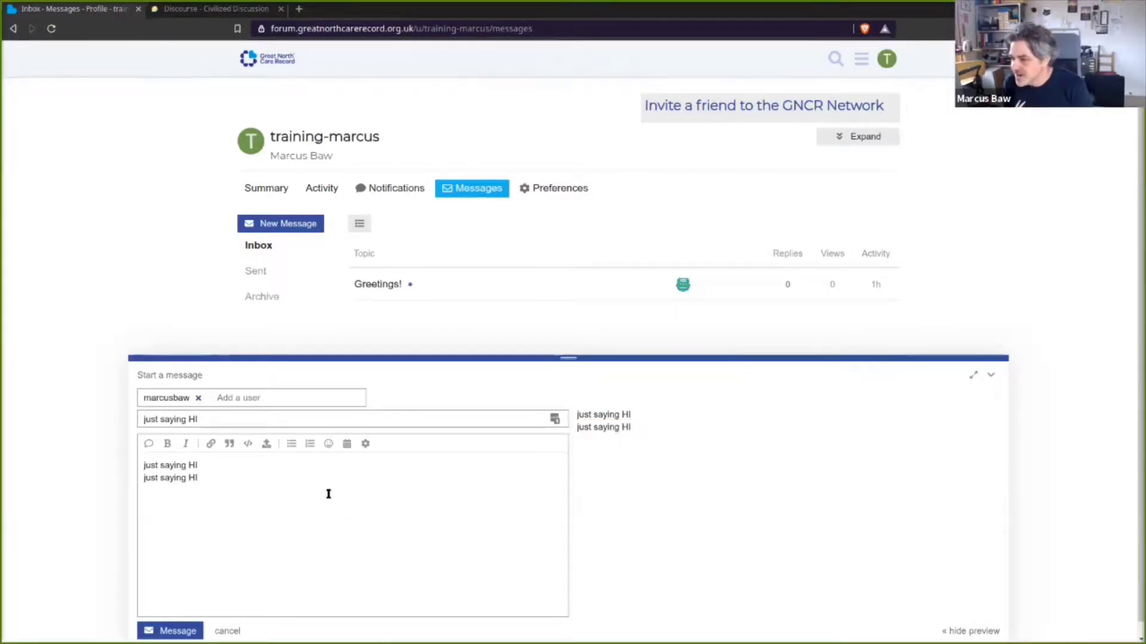
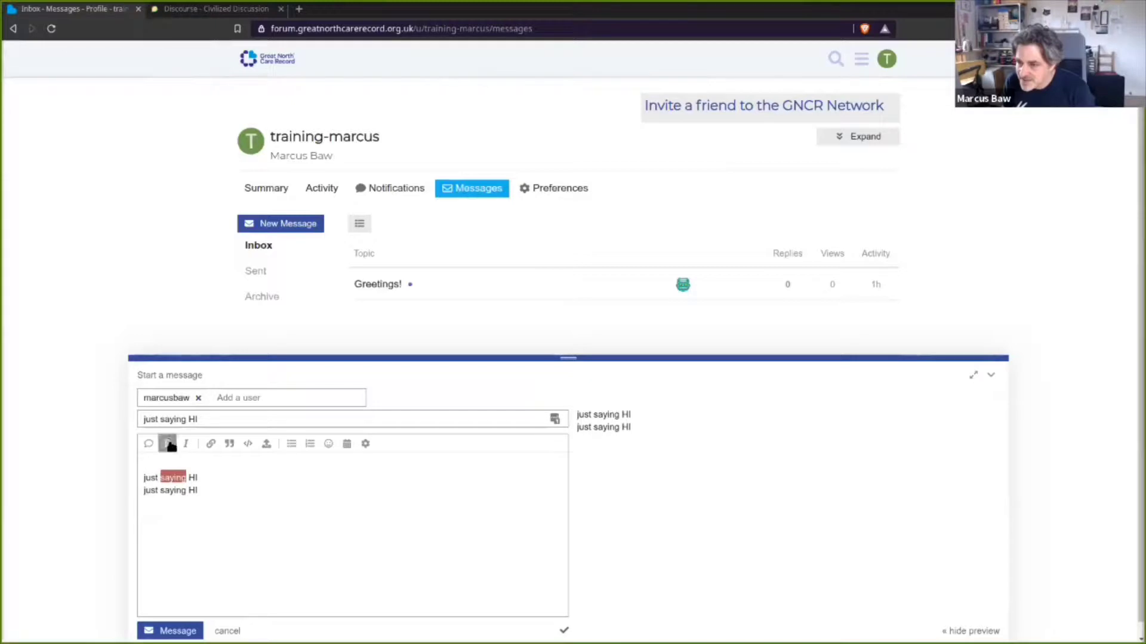
Make the word "saying" in the first body line bold and check it in the preview
click(169, 445)
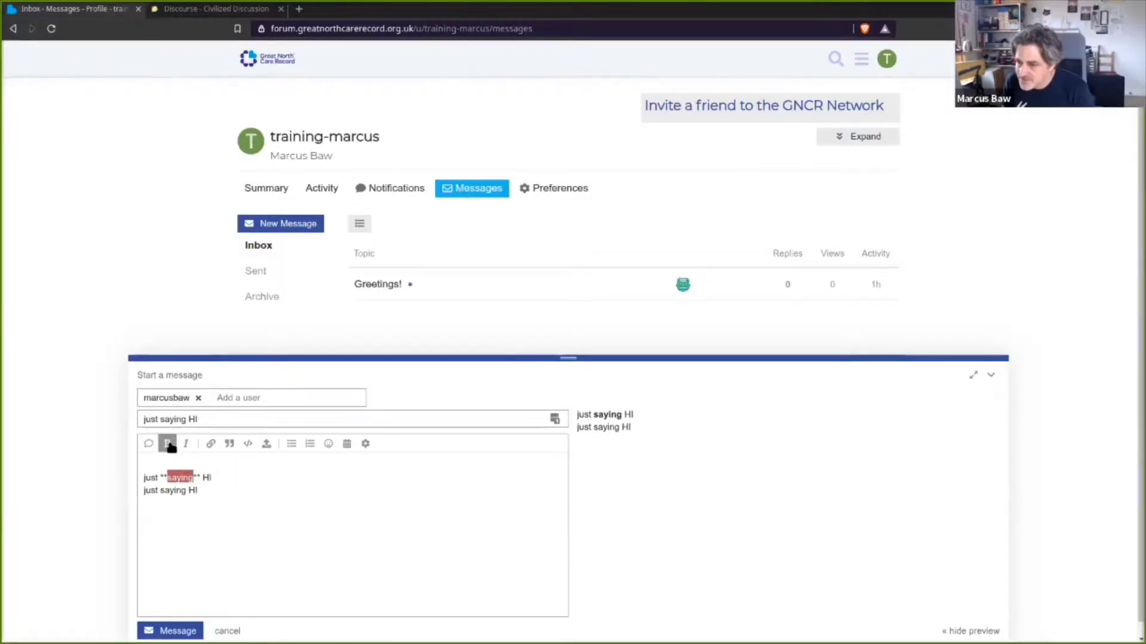
double_click(610, 414)
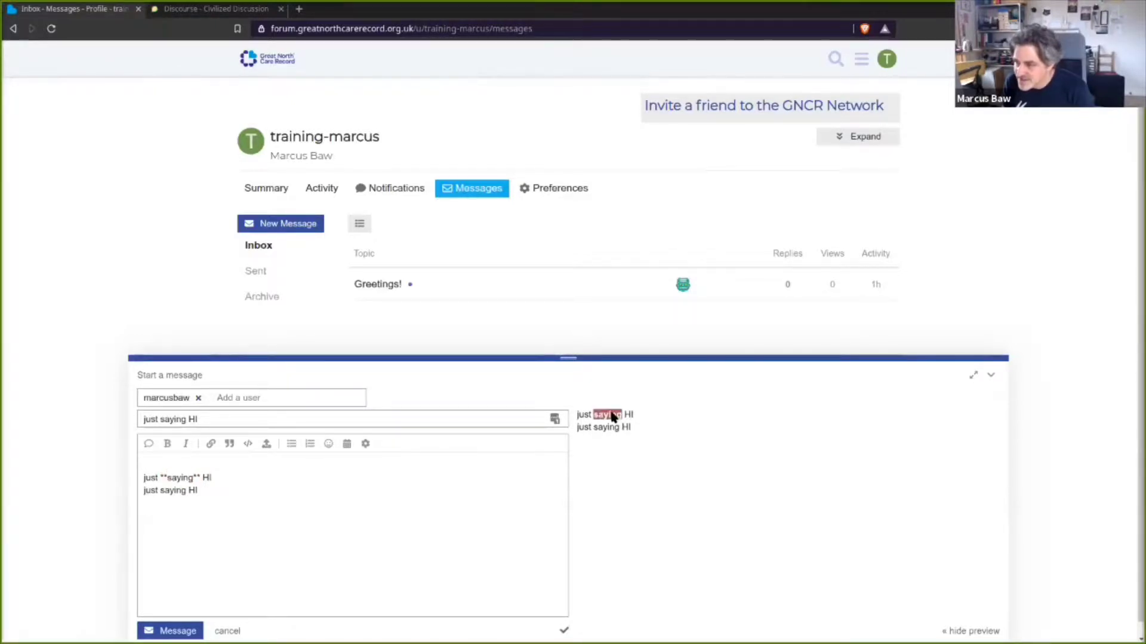
click(174, 479)
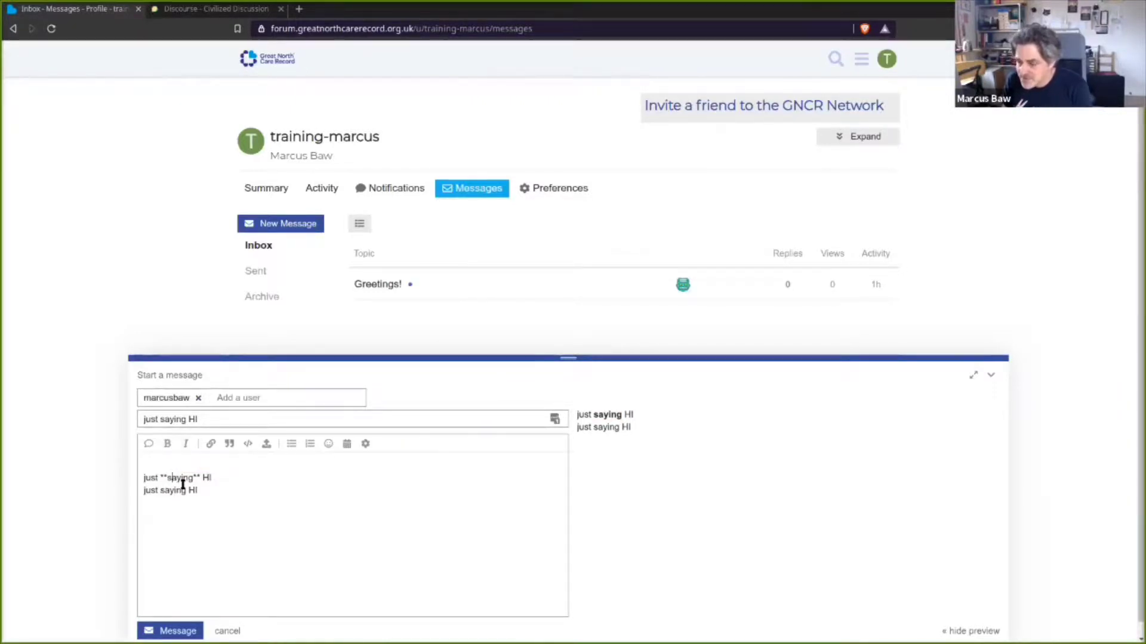
double_click(183, 485)
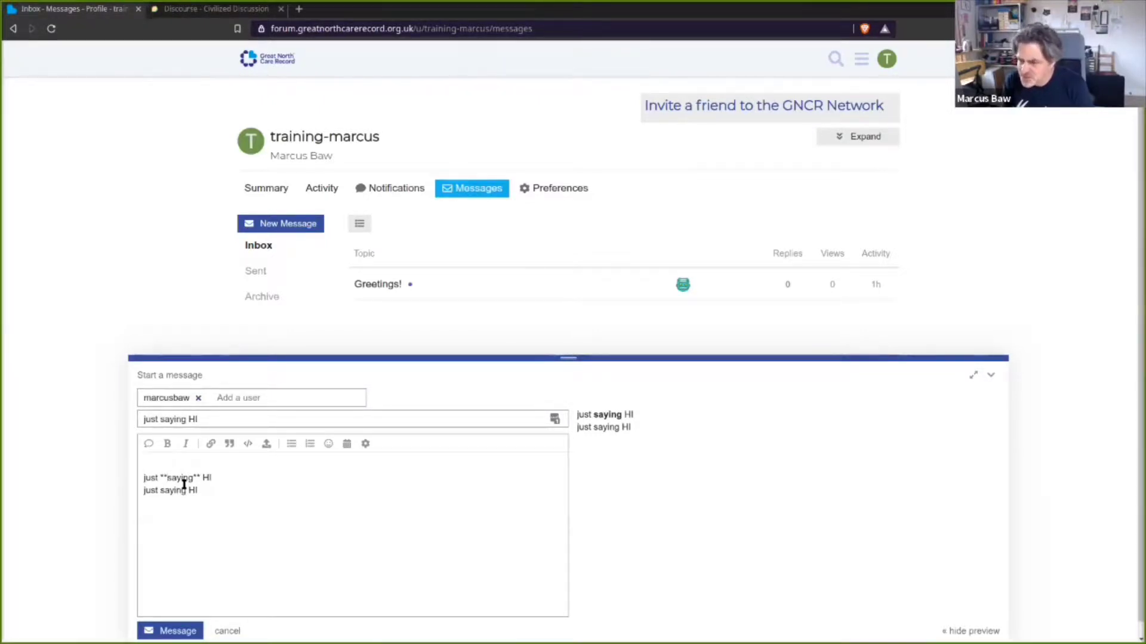
Remove the bold formatting from "saying" in the first body line and apply it again
double_click(184, 477)
click(167, 444)
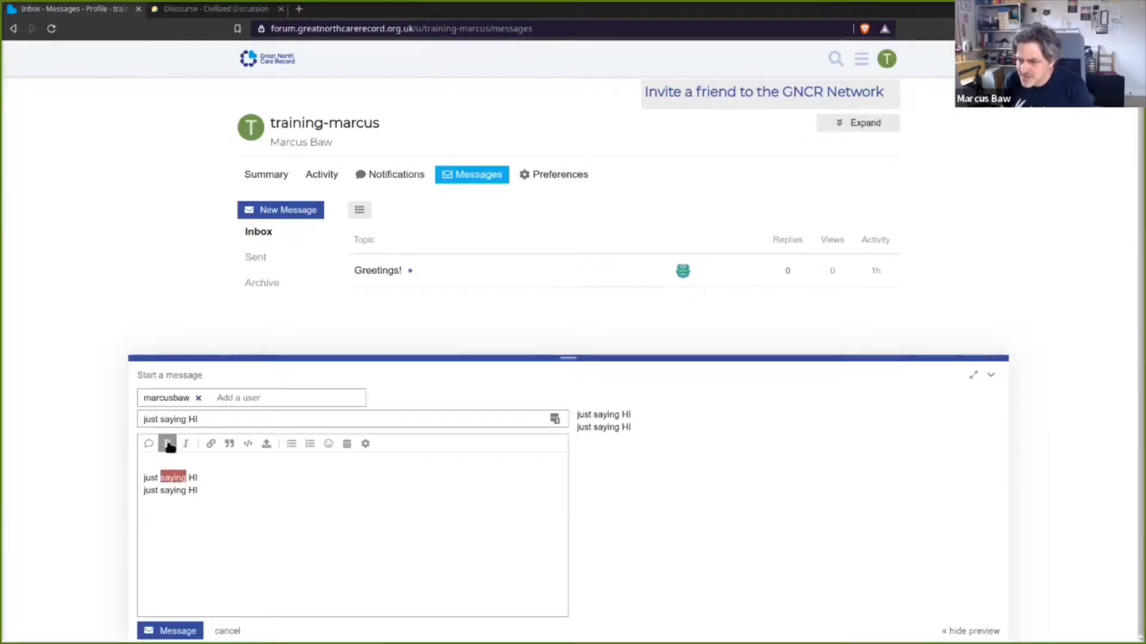
click(168, 444)
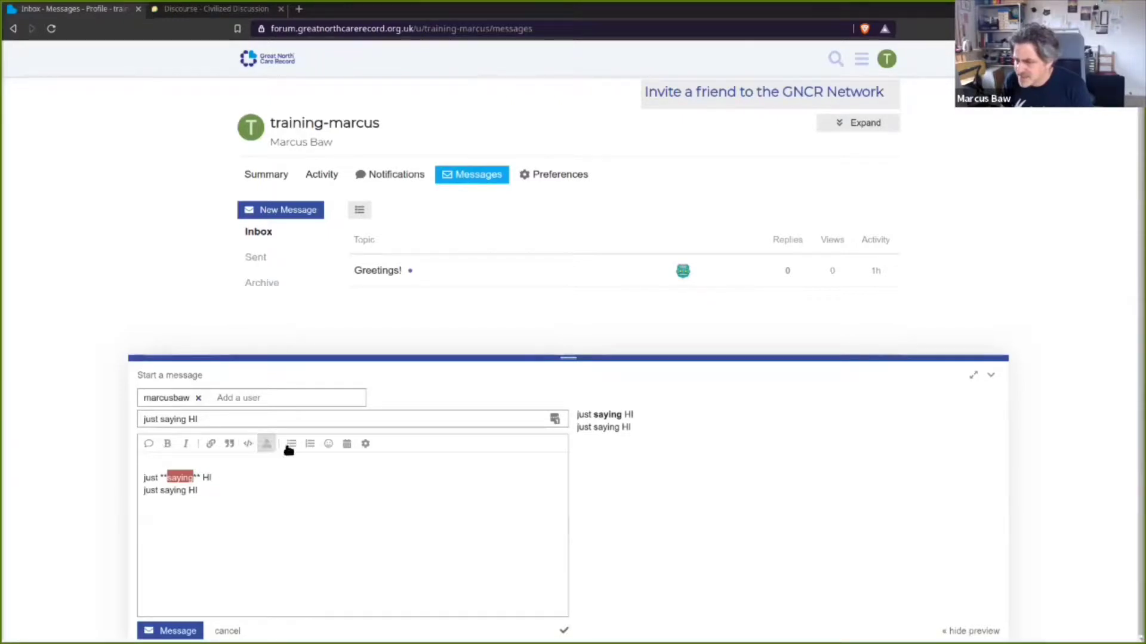
Replace the bold markup around "saying" with single asterisks for italics, and highlight the word in the editor and the preview
click(171, 478)
key(BackSpace)
key(BackSpace)
key(Delete)
key(Delete)
text(*)
text(*)
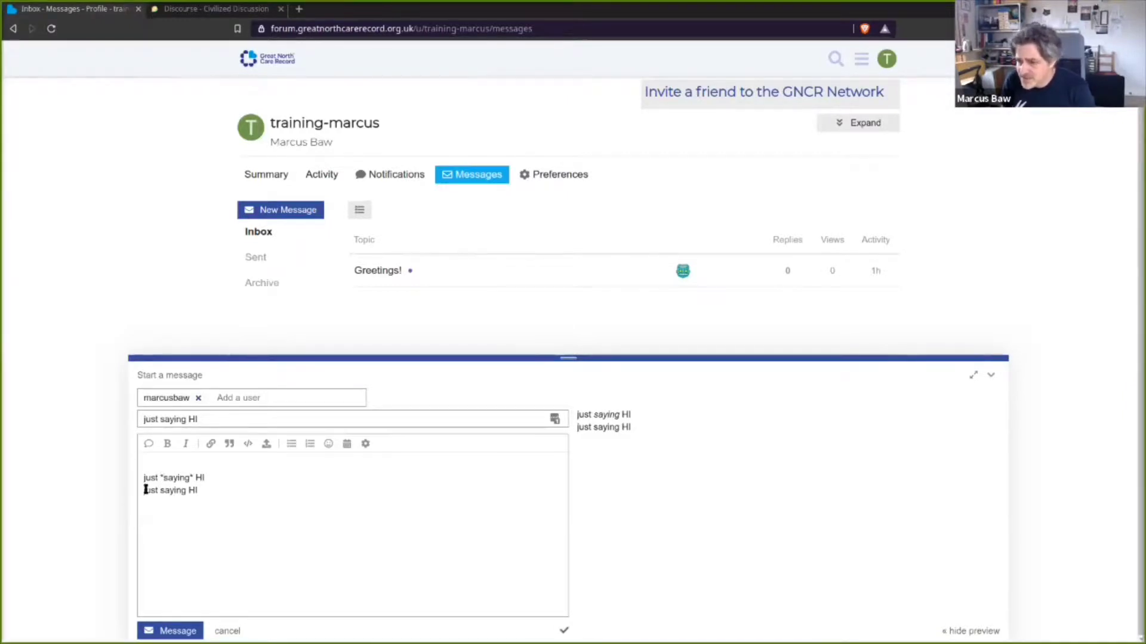
double_click(178, 478)
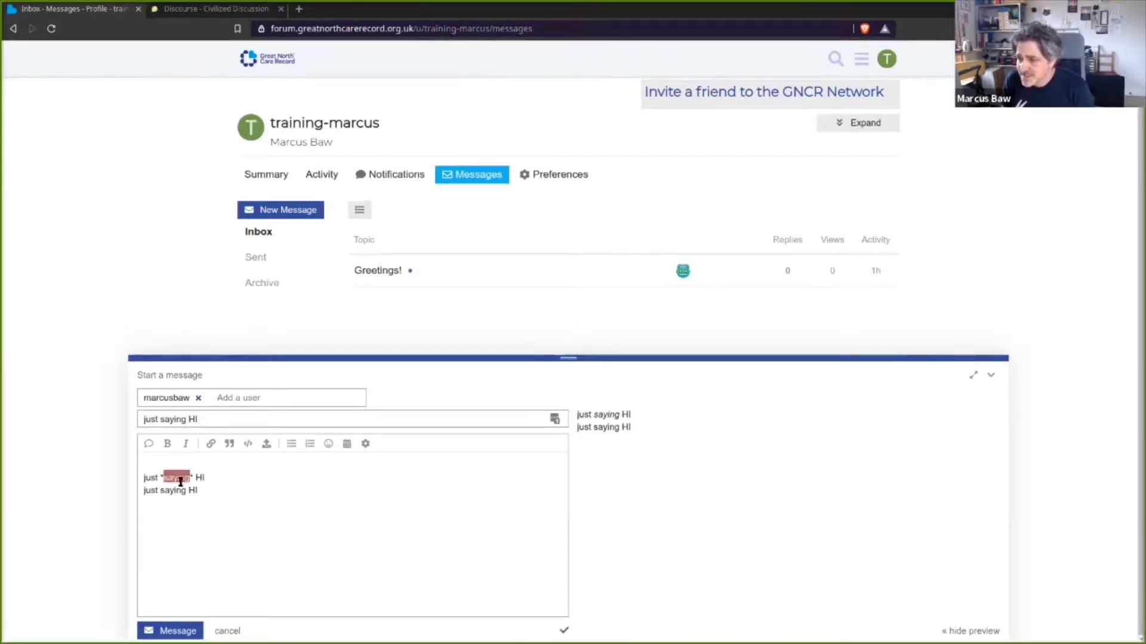
click(603, 417)
double_click(604, 418)
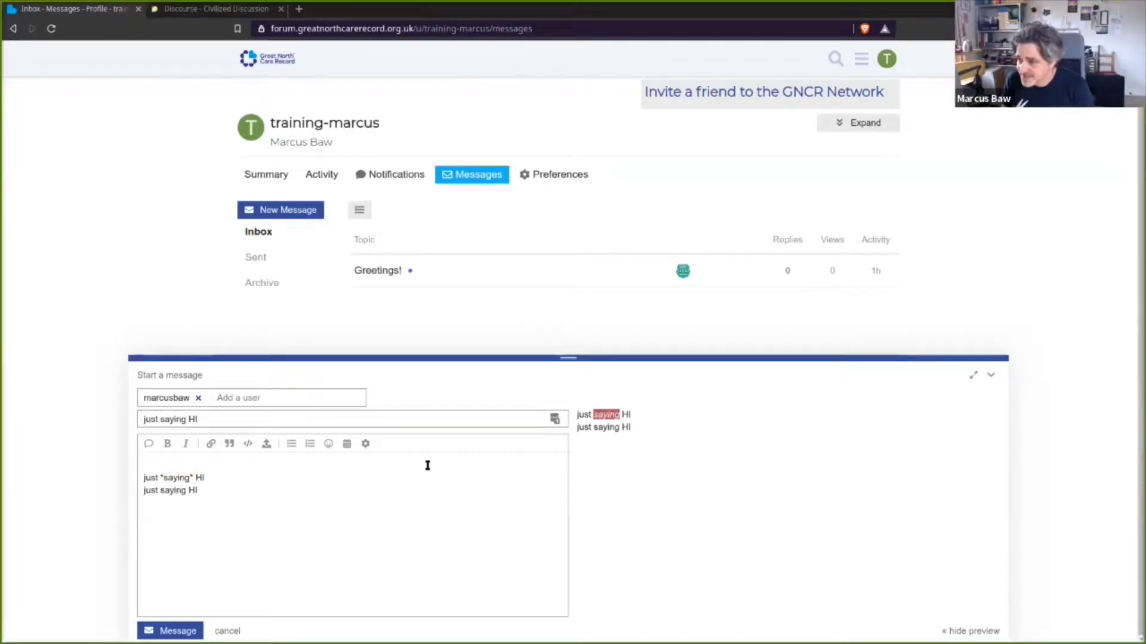
Clear the italics from "saying" in the first body line and format the word as bold instead
double_click(179, 478)
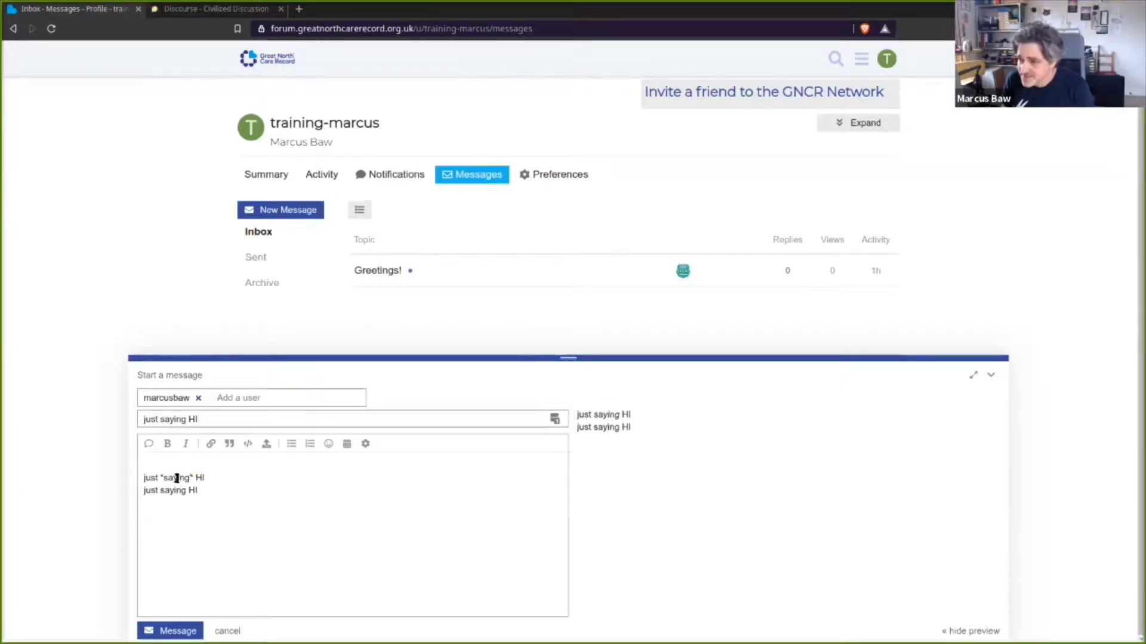
click(186, 444)
click(167, 445)
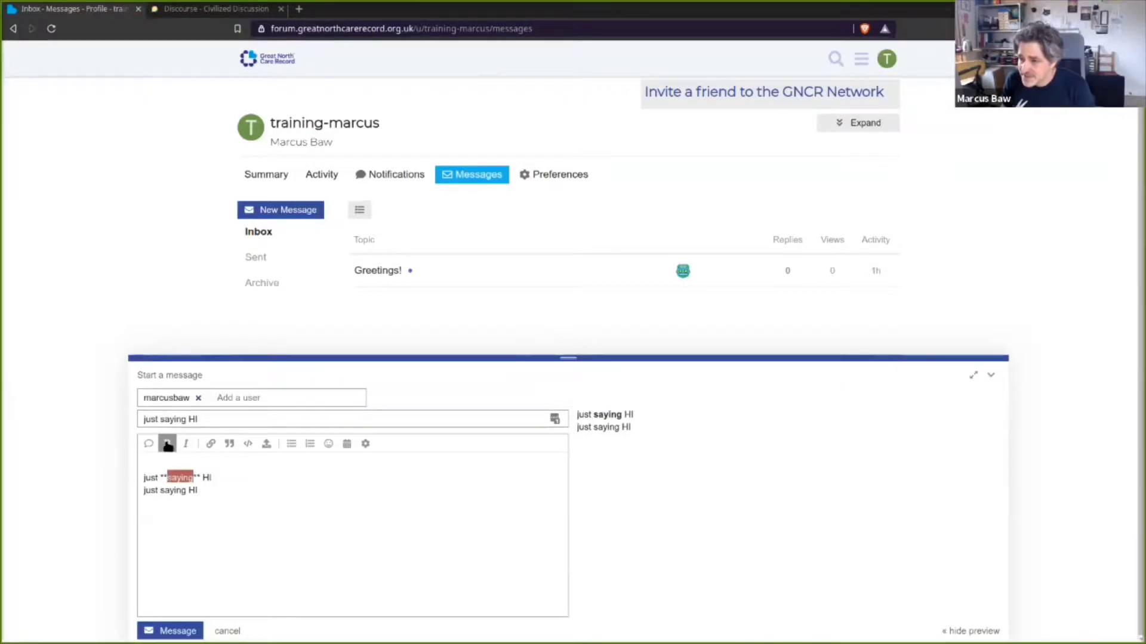
Clear the bold from "saying" and turn the whole first body line into a hyperlink with the address "#", checking the link in the preview
click(167, 445)
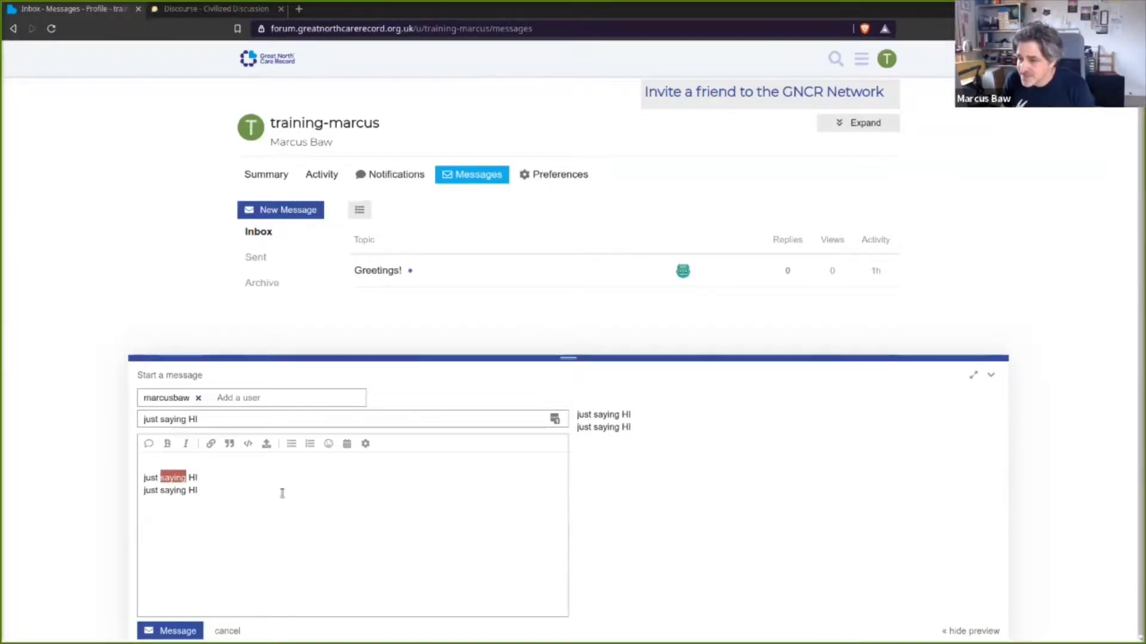
triple_click(171, 477)
click(211, 444)
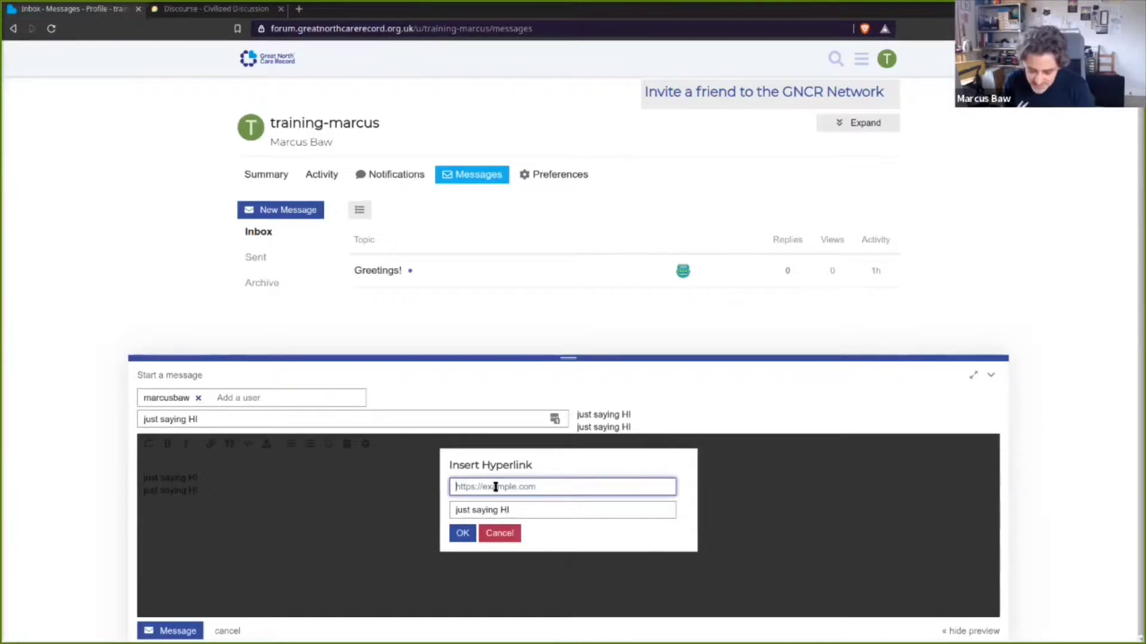
text(#)
click(463, 534)
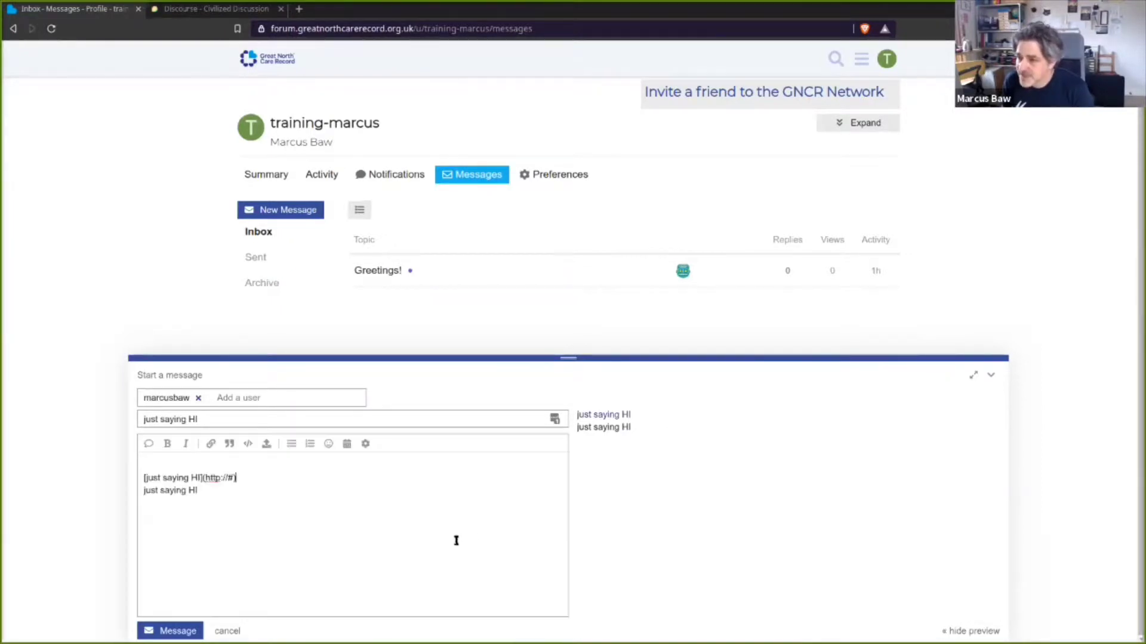
double_click(605, 415)
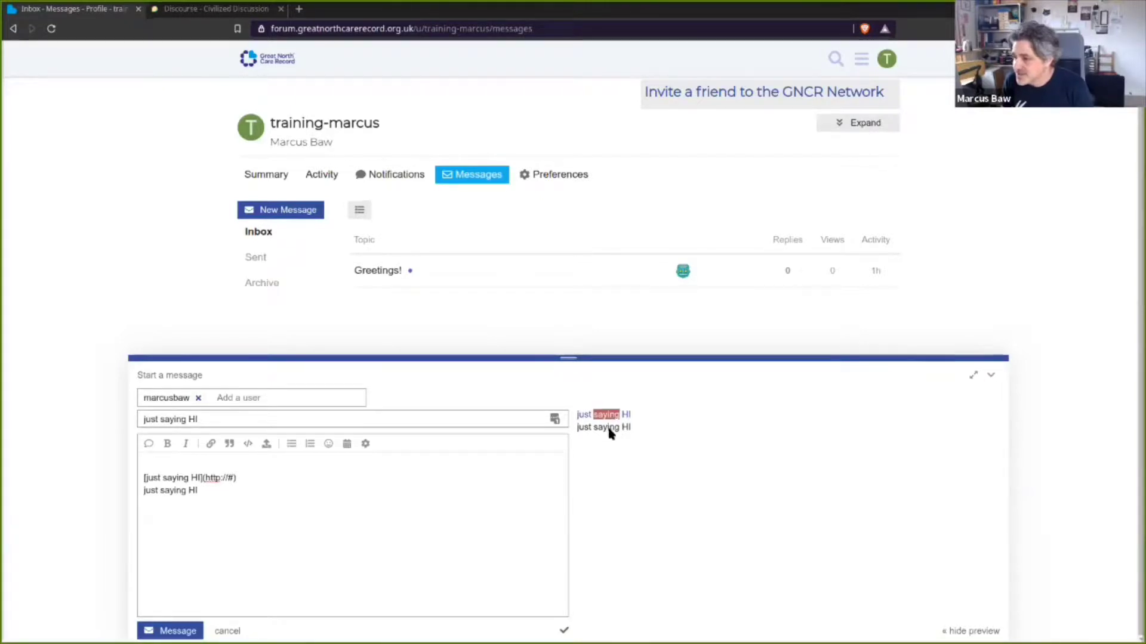
click(606, 417)
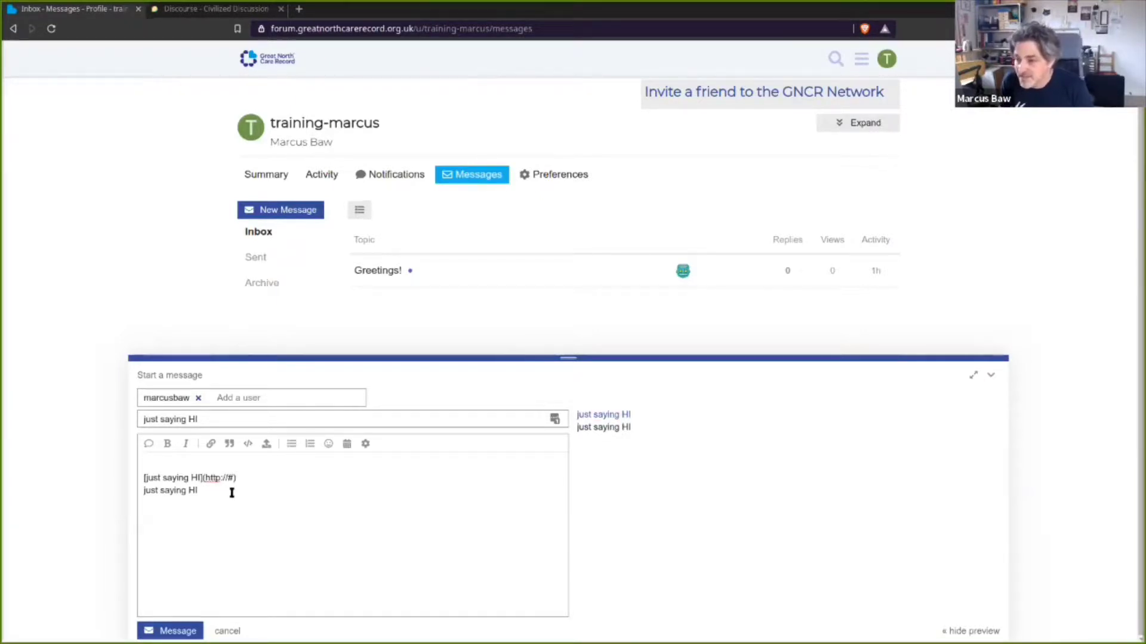
Replace the link address in the first body line with the forum's own domain, forum.greatnorthcarerecord.org.uk
drag(206, 478, 233, 480)
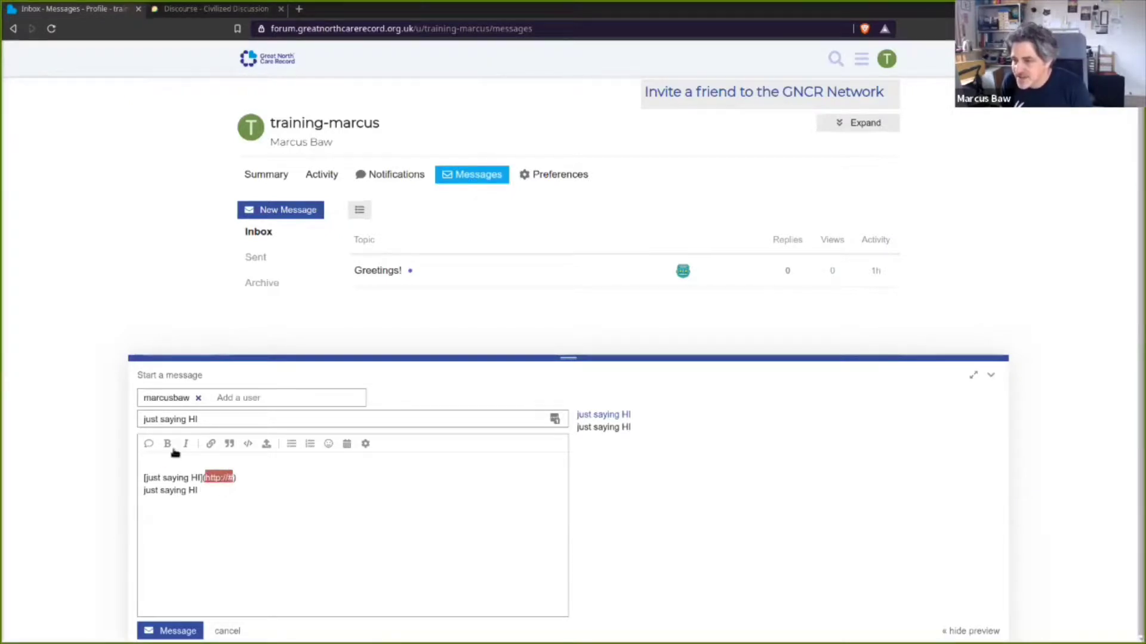
click(222, 478)
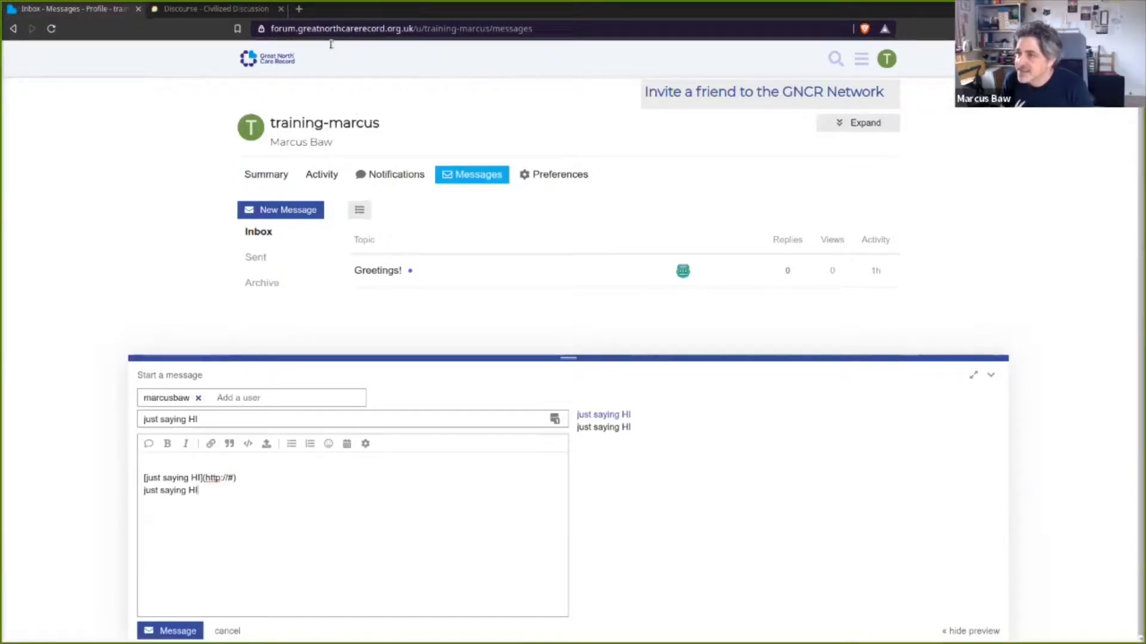
drag(271, 29, 413, 29)
key(ctrl+c)
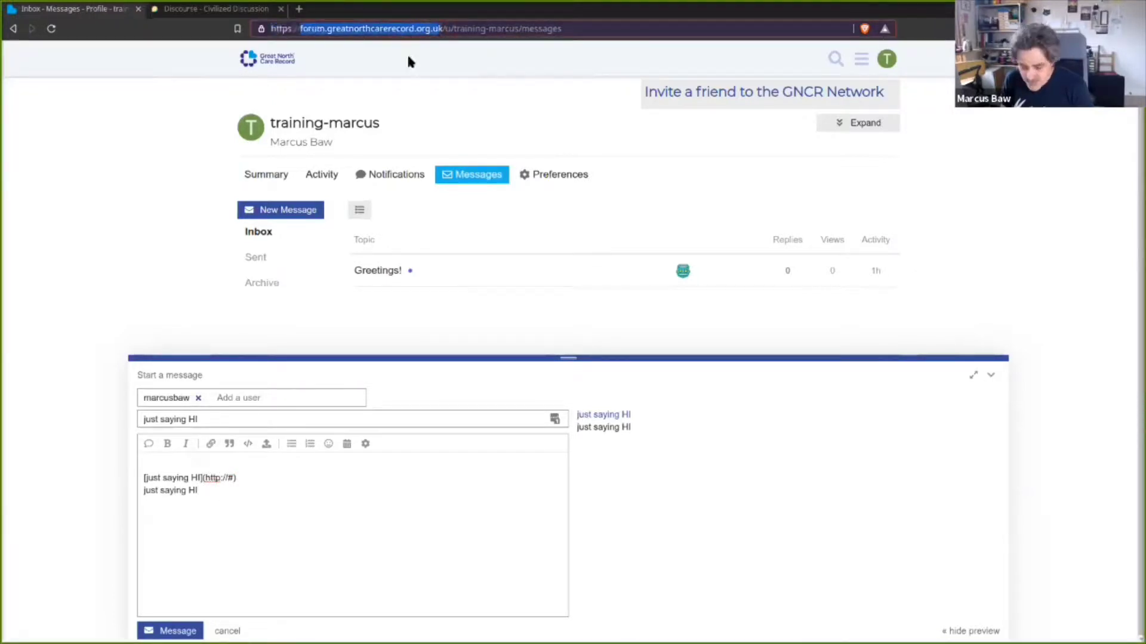
drag(206, 477, 235, 477)
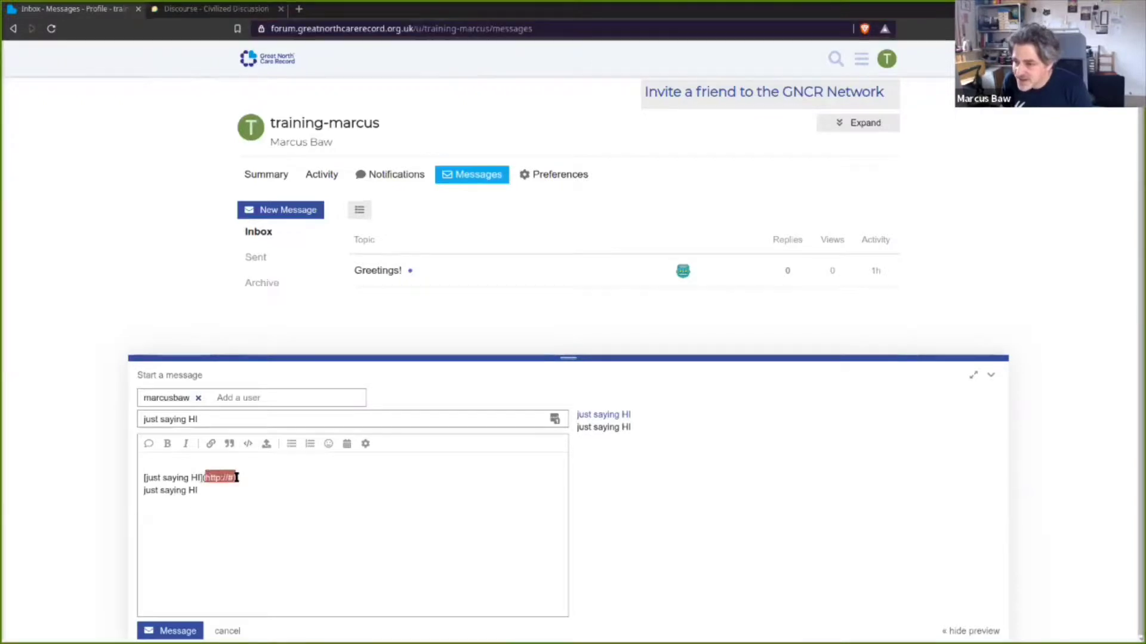
key(ctrl+v)
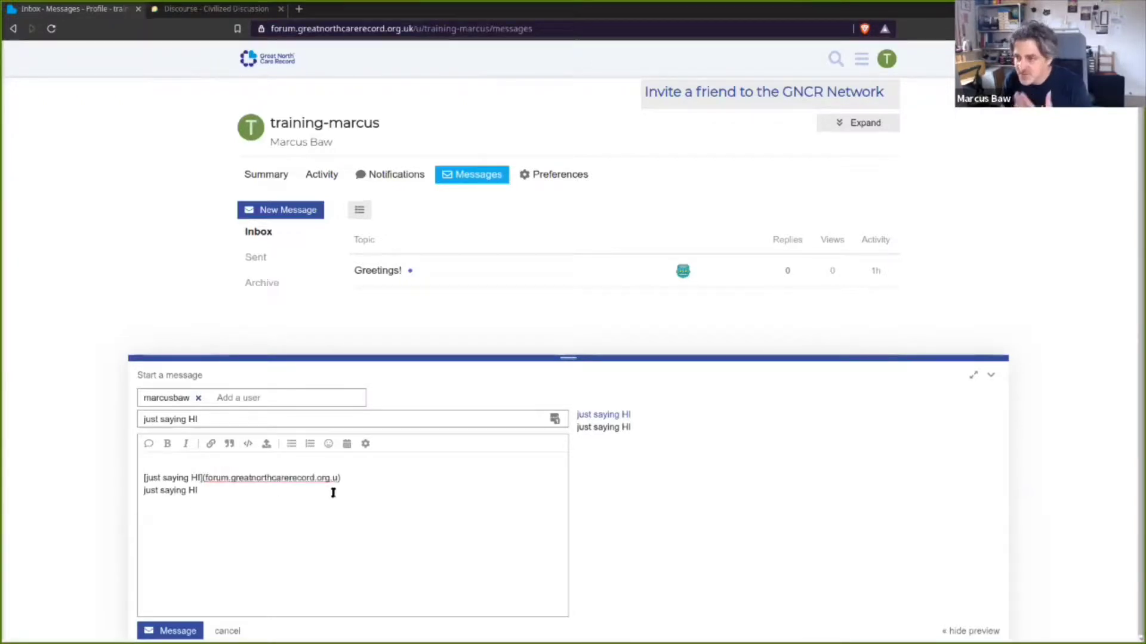
text(k)
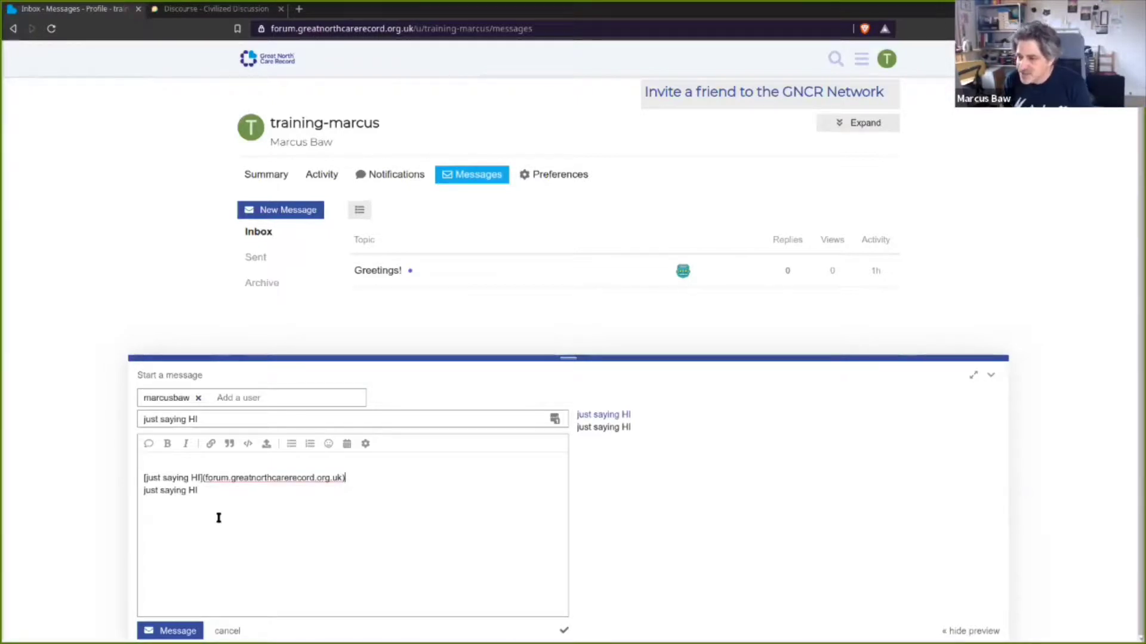
Attach GP at Hand.pptx from the Downloads folder to the message and send it
click(186, 464)
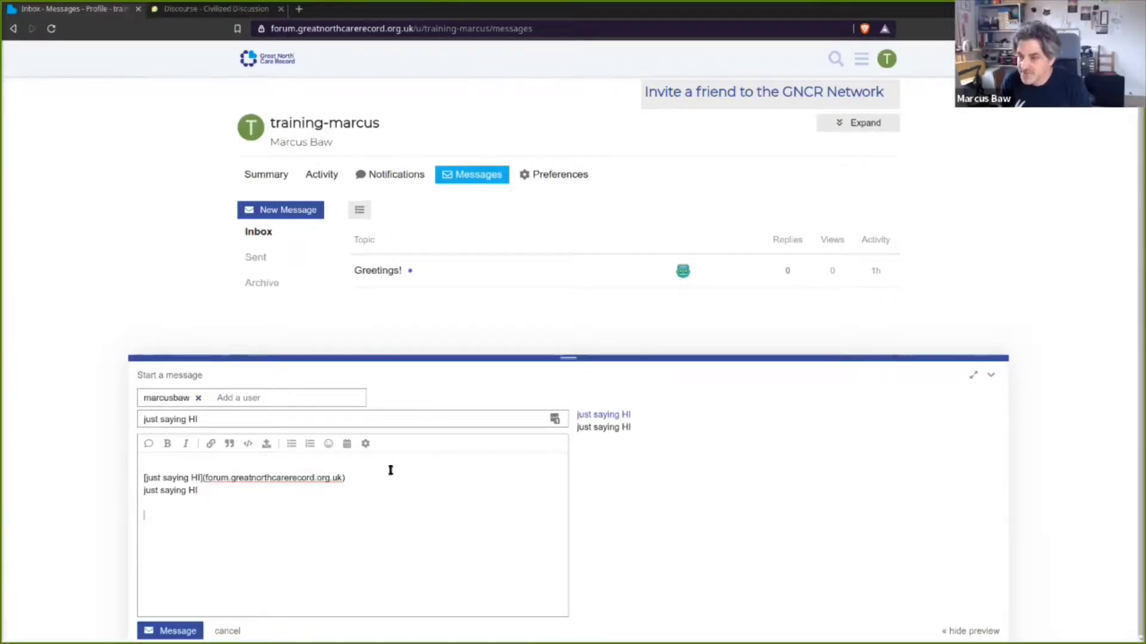
click(266, 443)
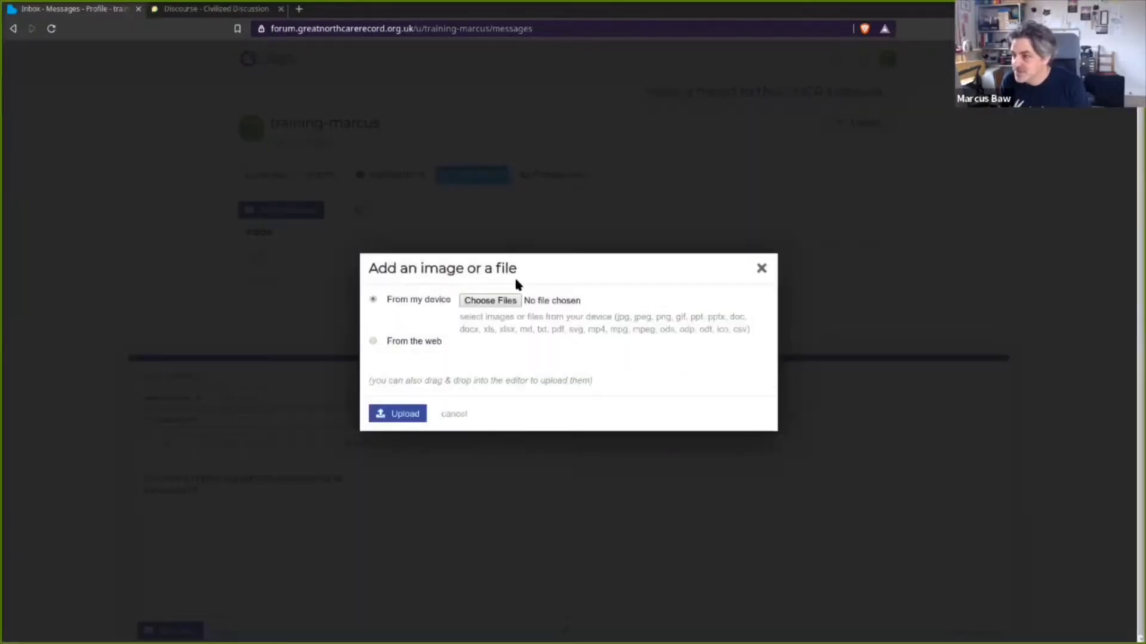
click(509, 301)
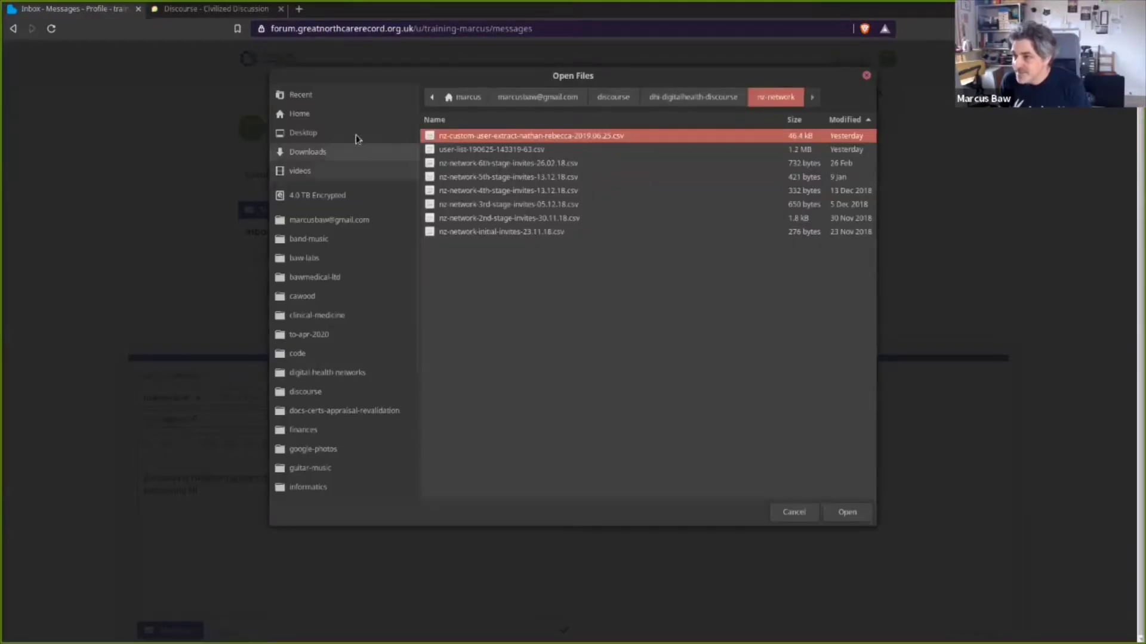
click(303, 133)
click(306, 152)
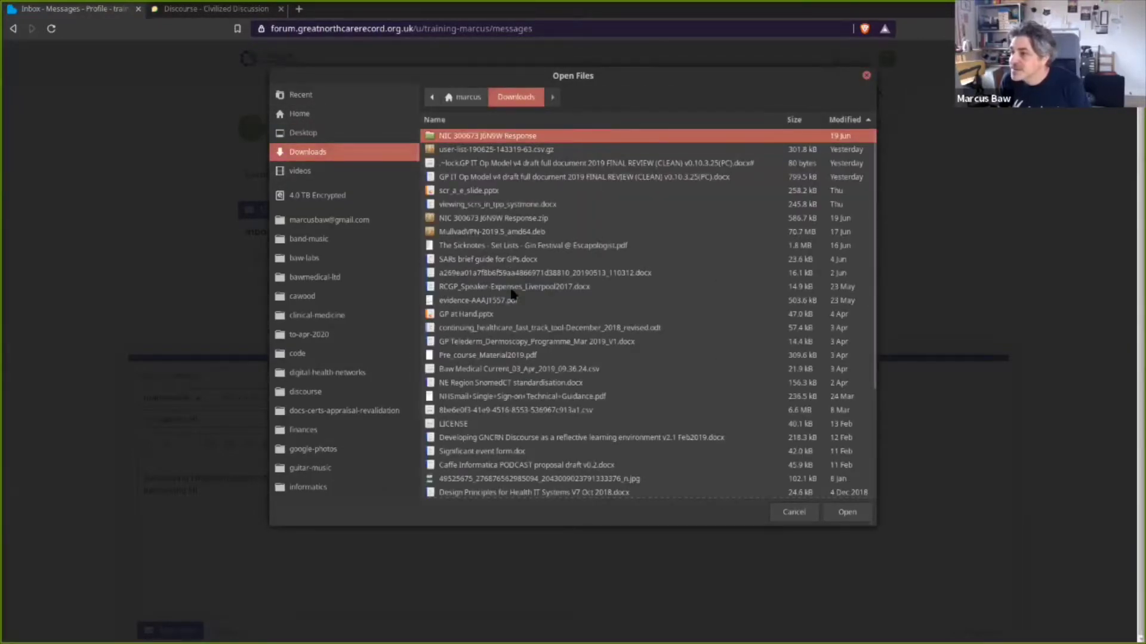
double_click(469, 317)
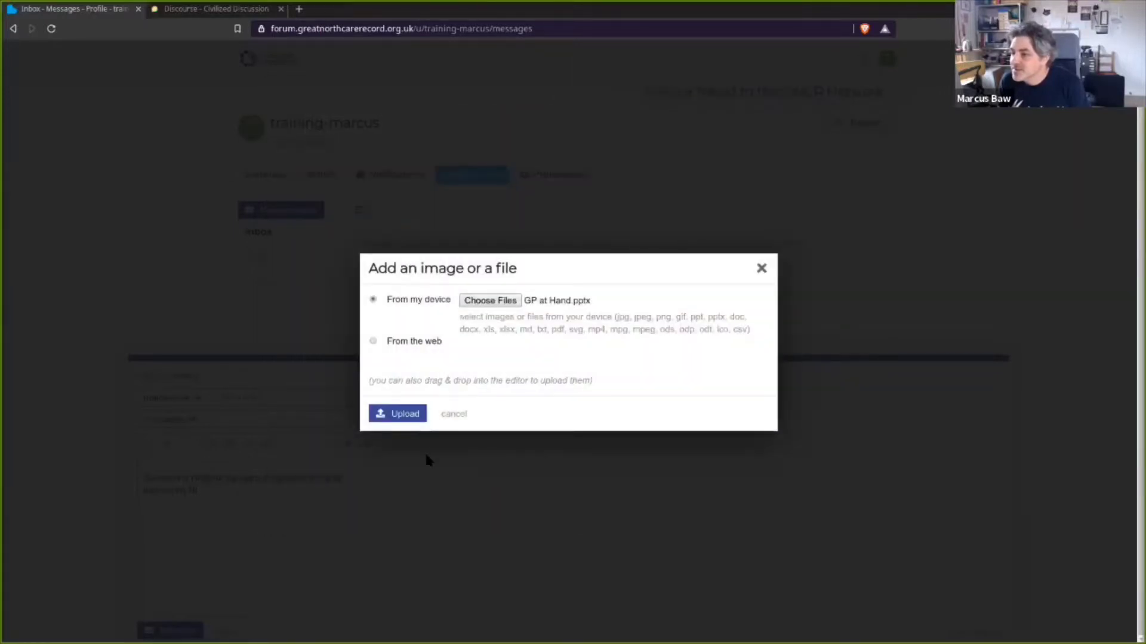
click(401, 415)
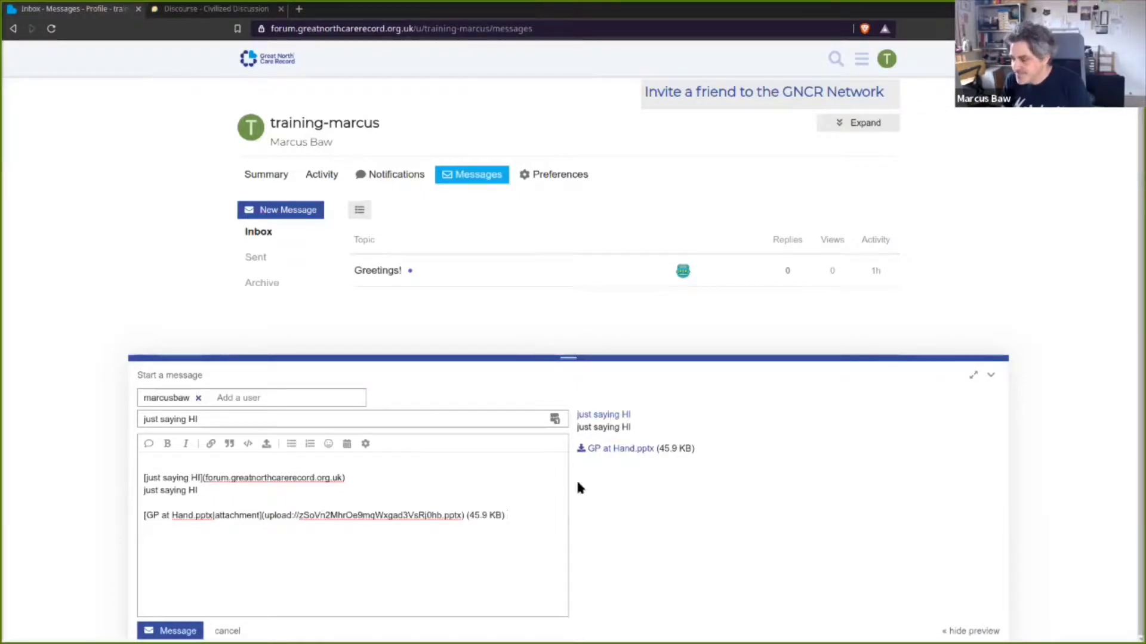
click(170, 630)
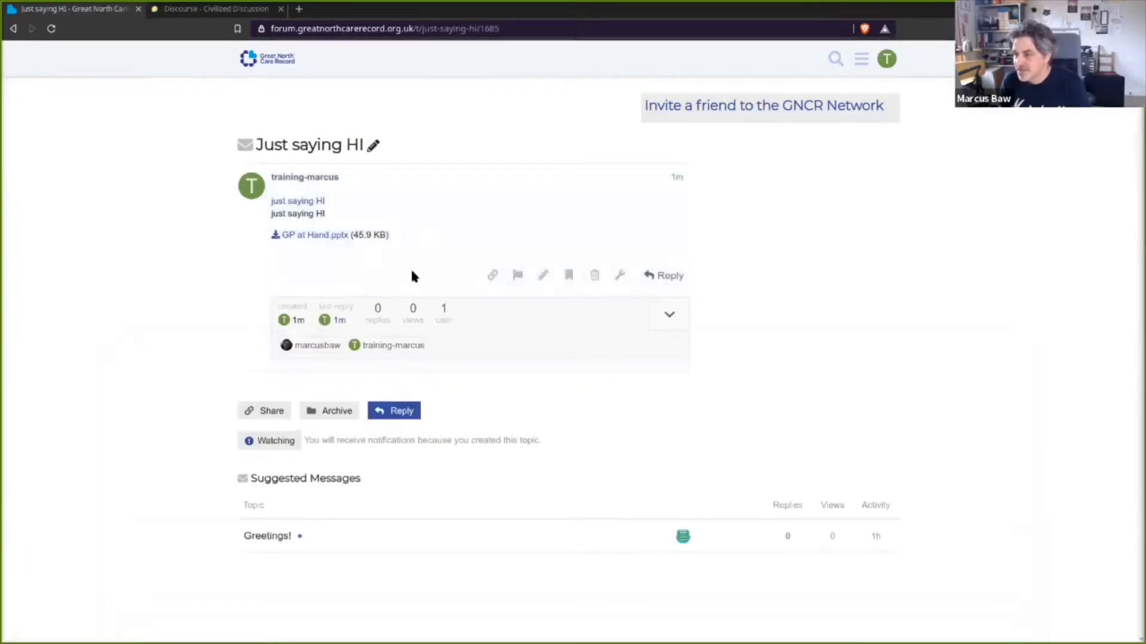
Try the link in the sent message and start downloading the GP at Hand.pptx attachment, cancelling the save
right_click(302, 205)
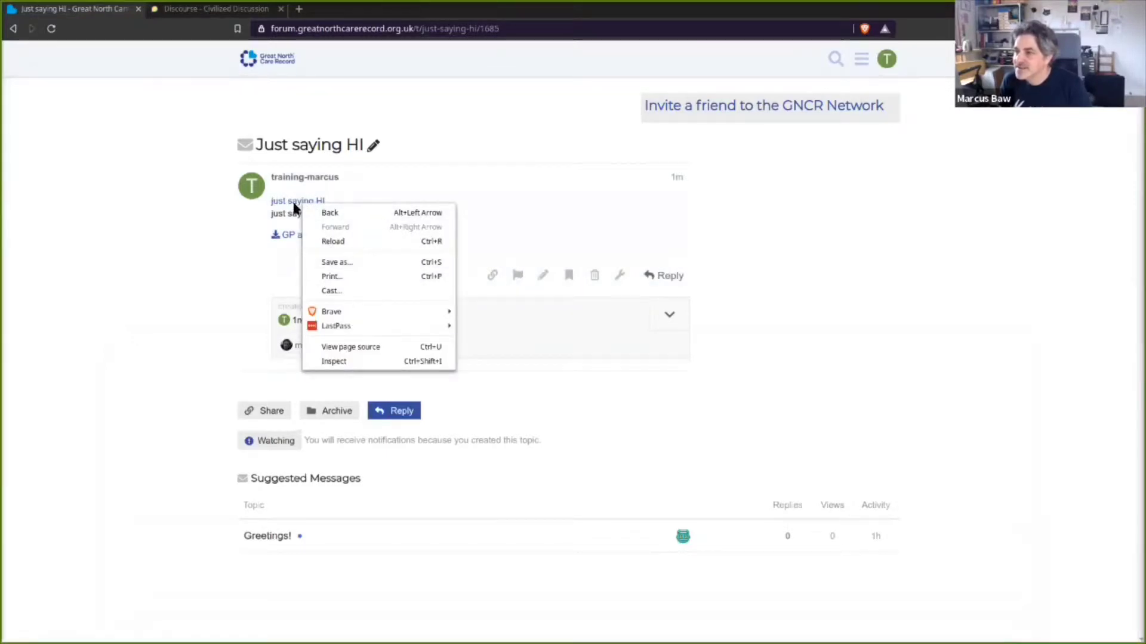
click(293, 202)
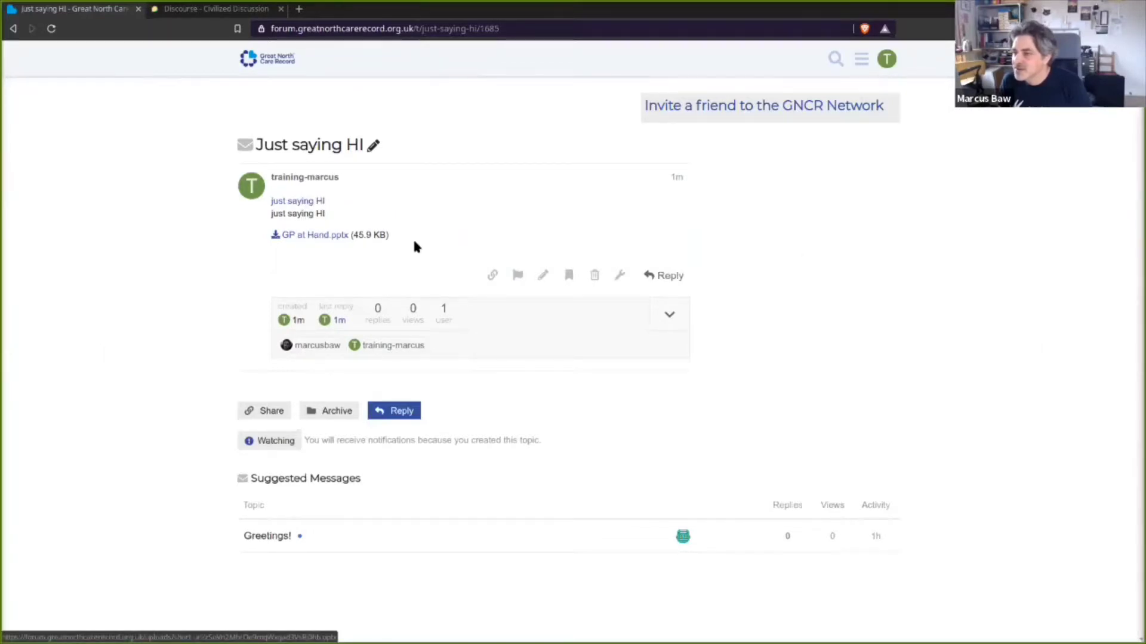
click(320, 238)
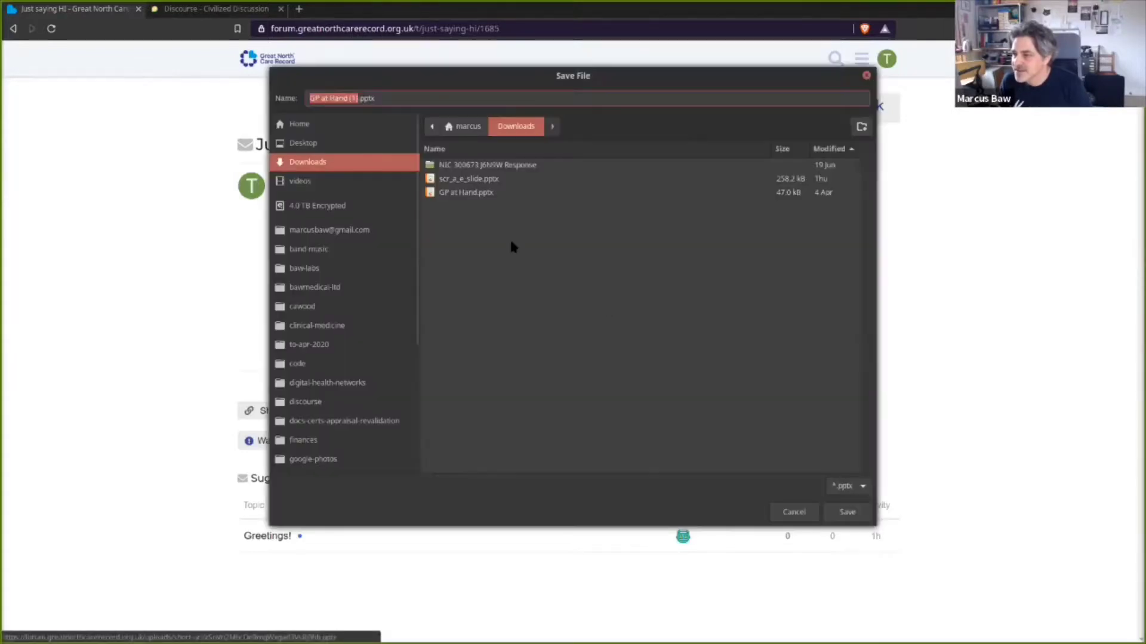
click(812, 512)
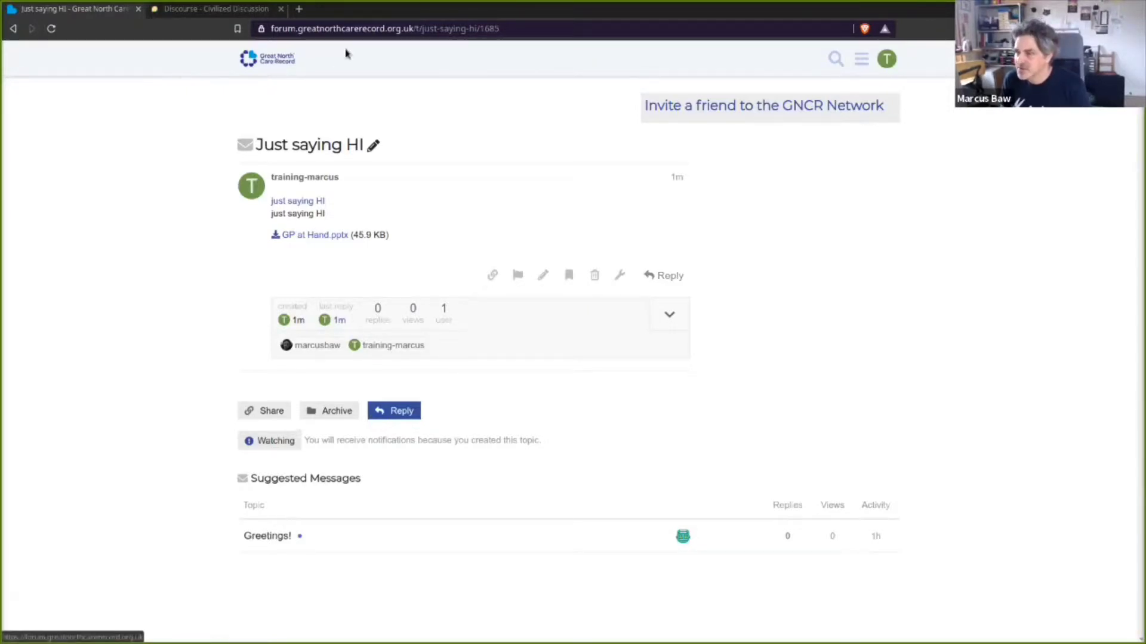
Return to the forum home page, filter to the Training Area category and open the topic Discourse Webinar Topic 26.06.2019
click(284, 57)
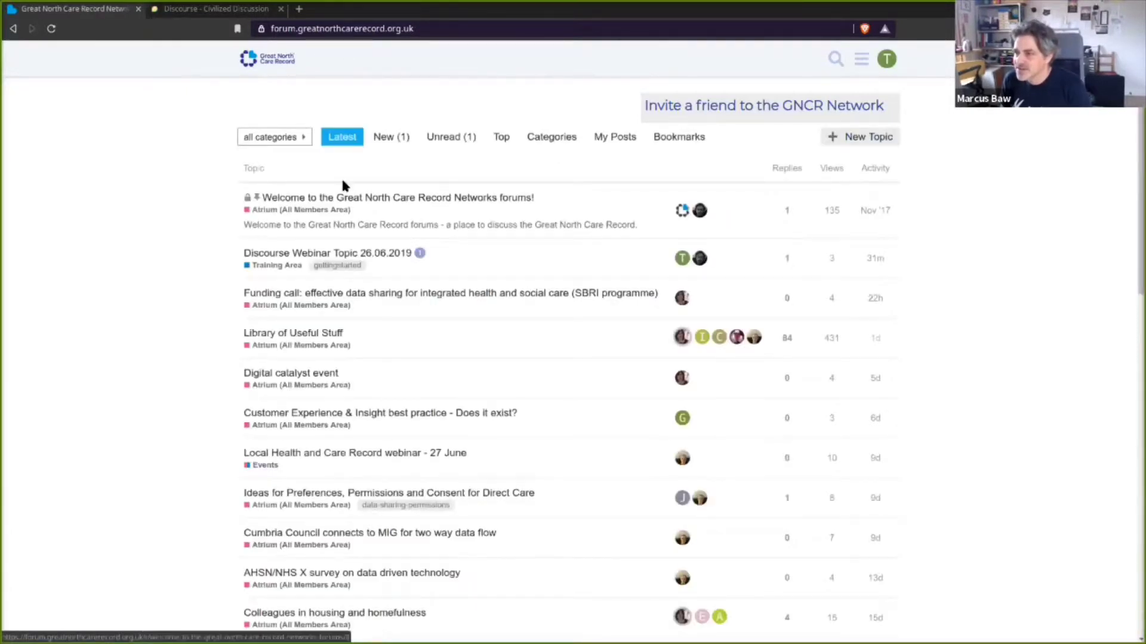
click(304, 138)
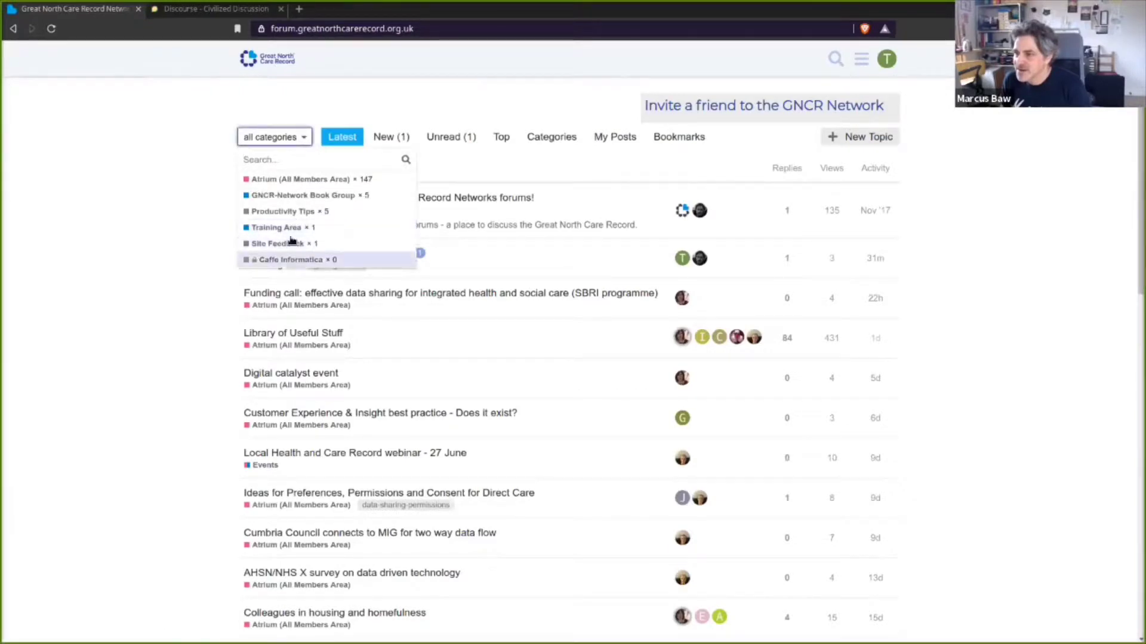
click(296, 229)
click(337, 232)
scroll(499, 278, up, 3)
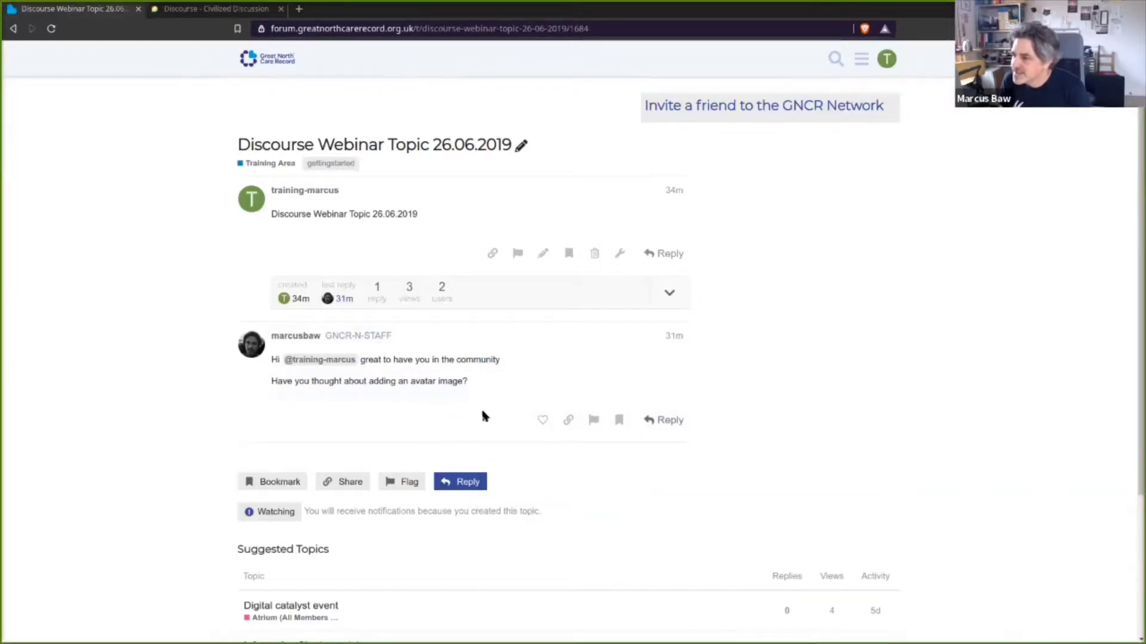
Open the account preferences and start uploading a custom profile picture
click(887, 59)
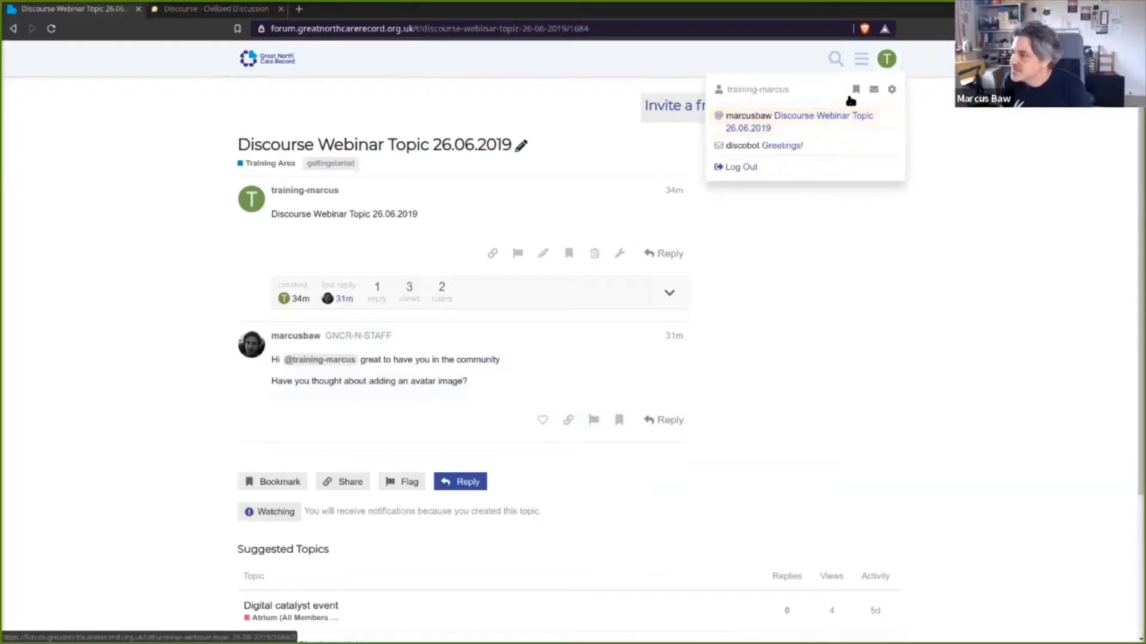
click(892, 89)
click(435, 328)
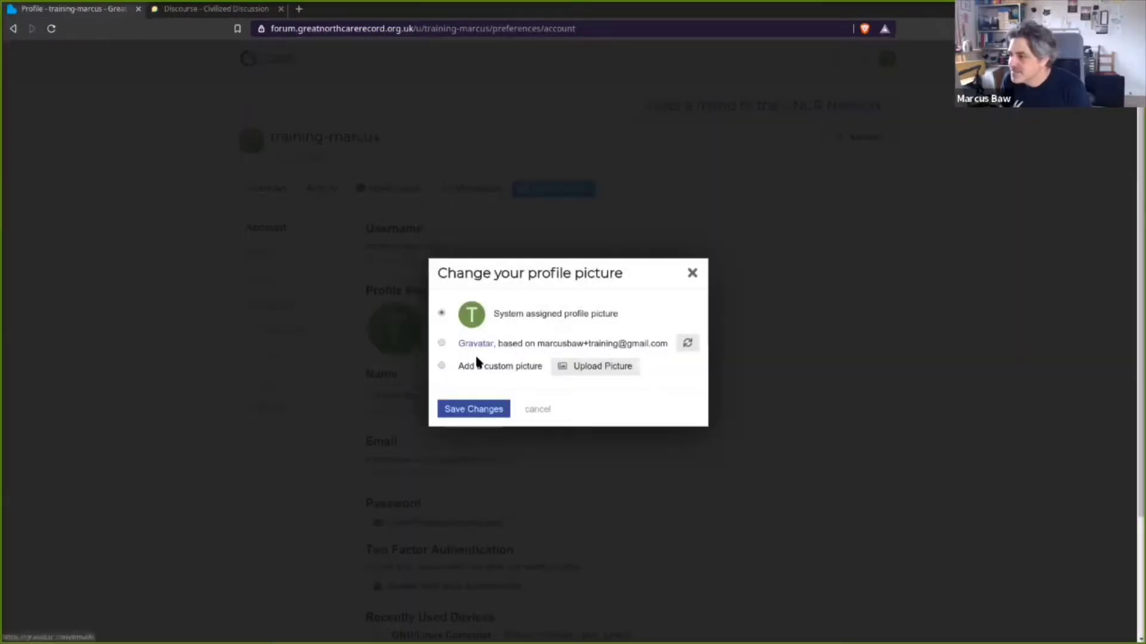
click(594, 368)
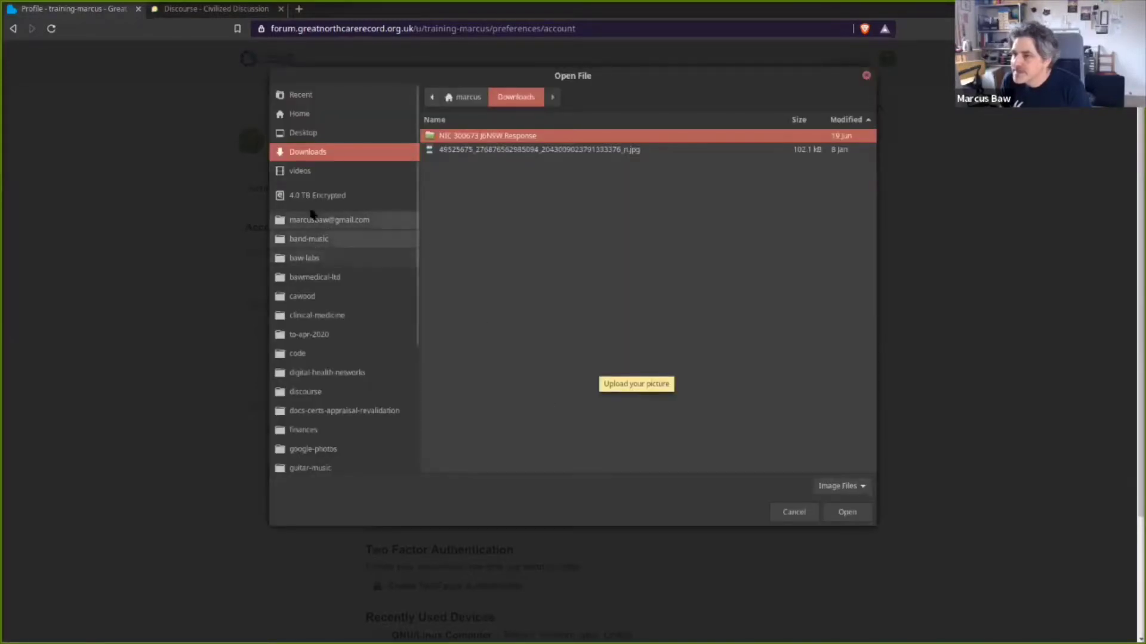
Upload old-version.JPG from the avatars folder as the custom profile picture and save the change
click(309, 221)
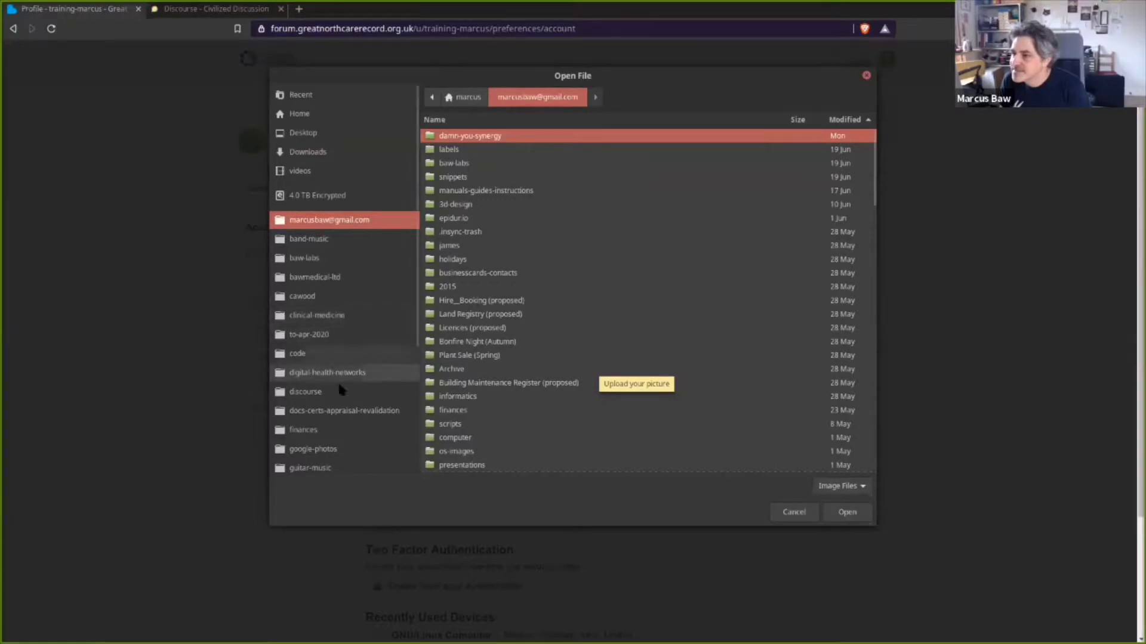
click(322, 226)
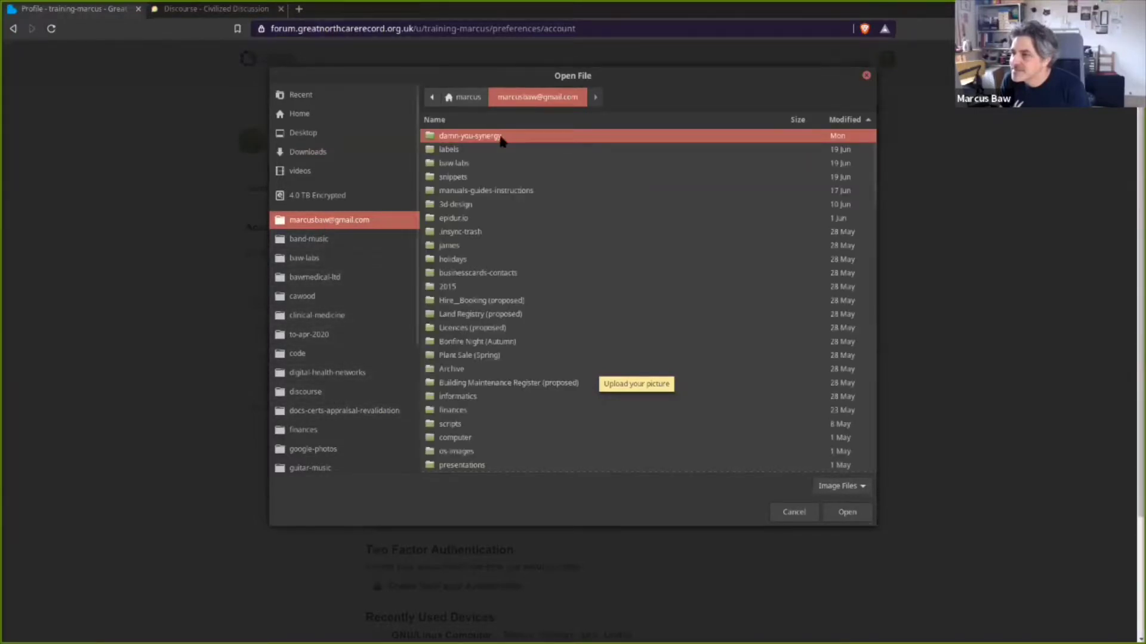
click(590, 121)
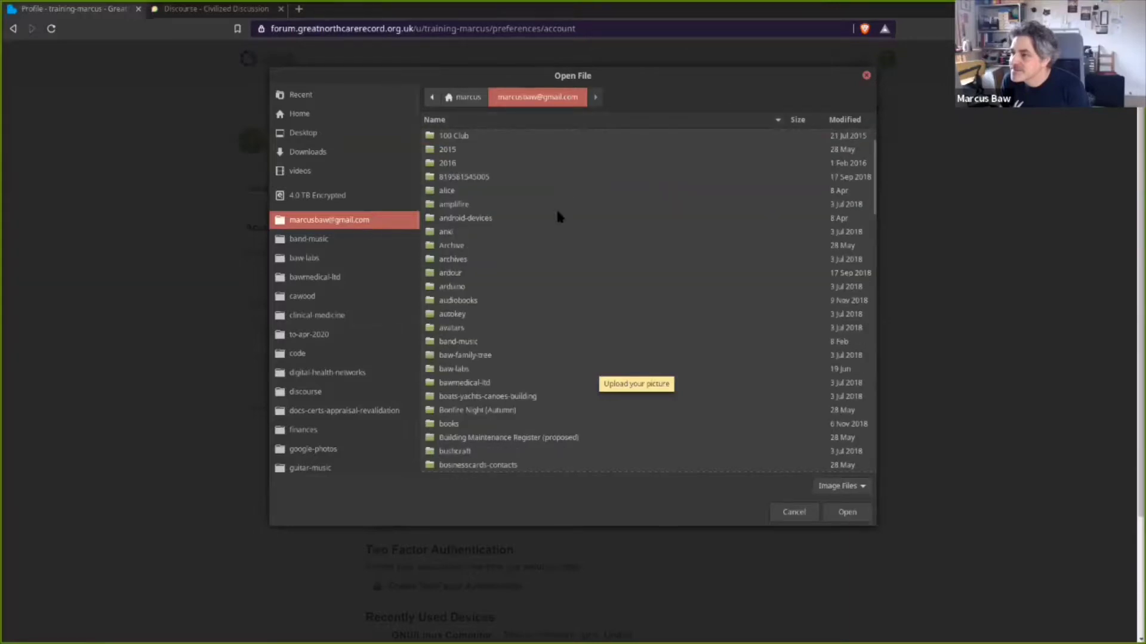
double_click(468, 328)
click(466, 165)
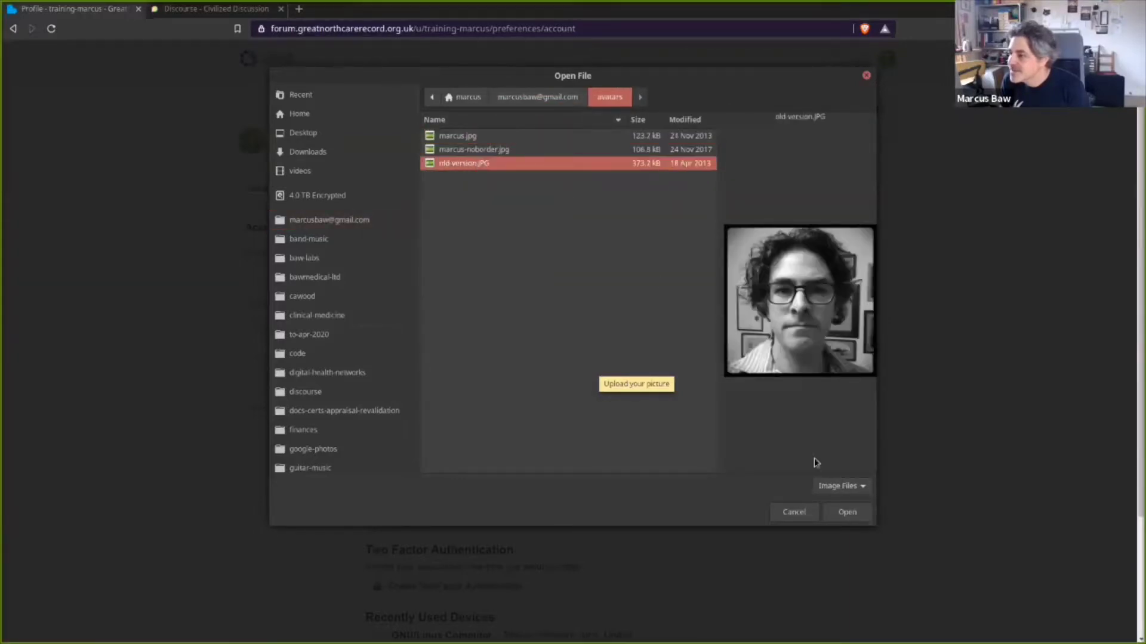
click(855, 512)
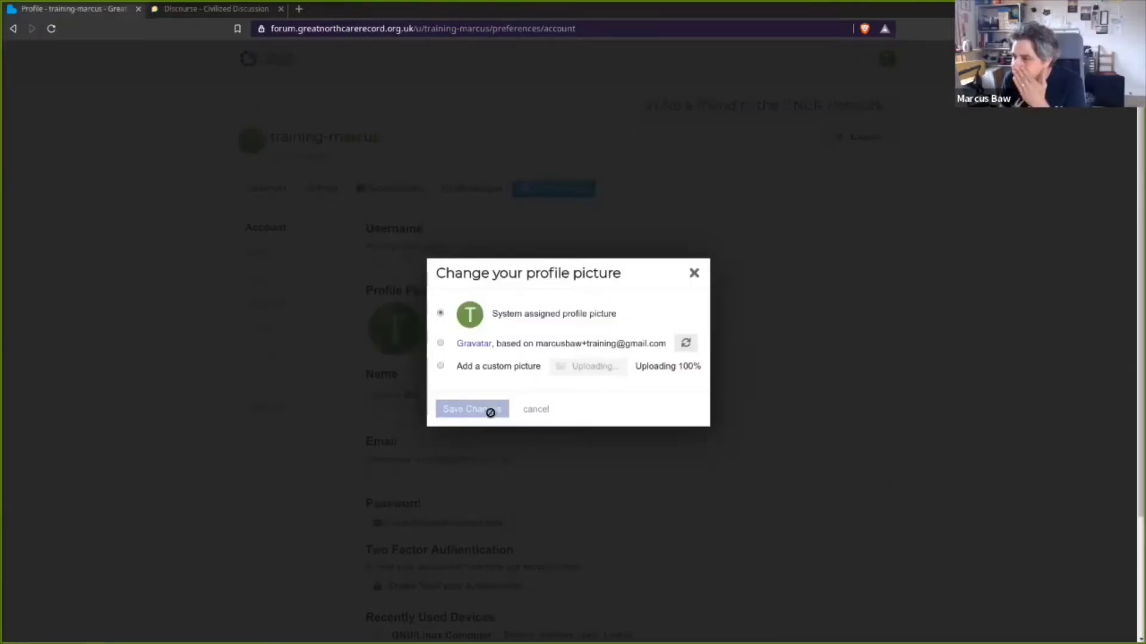
click(489, 420)
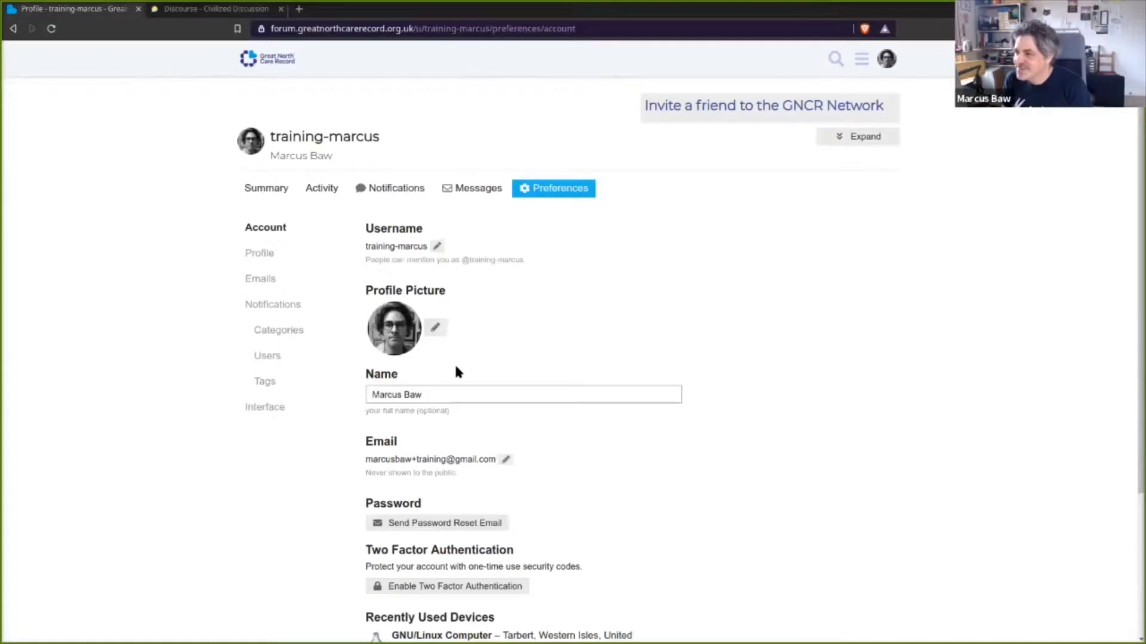
scroll(555, 404, down, 3)
scroll(567, 406, up, 3)
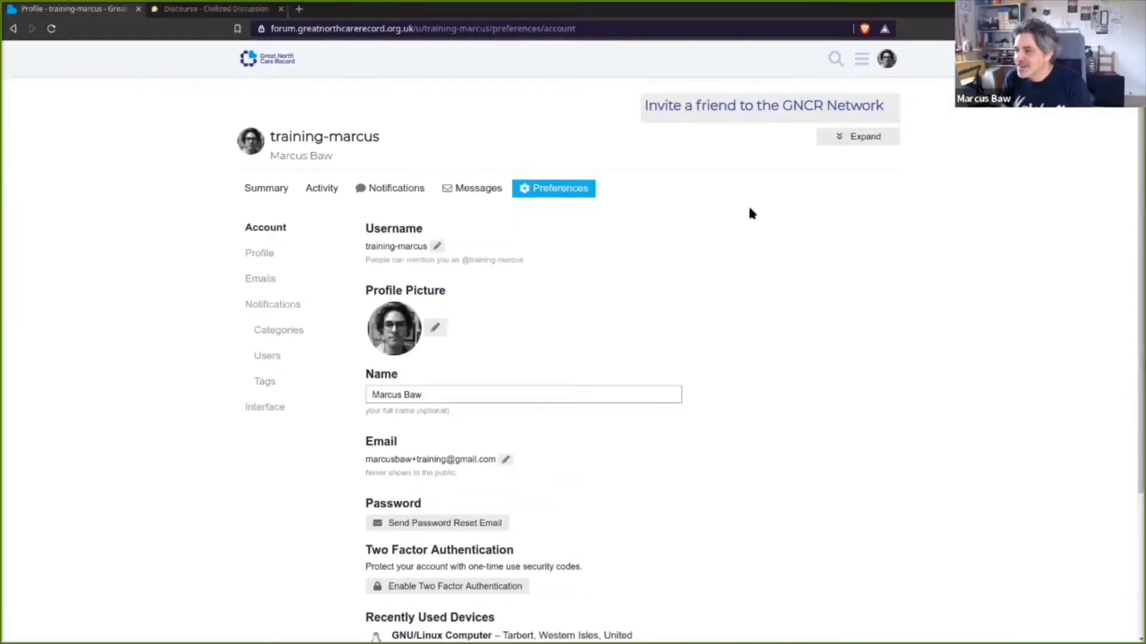
Return to Discourse Webinar Topic 26.06.2019, start a reply, and look through the composer's emoji picker and additional options
key(alt+Left)
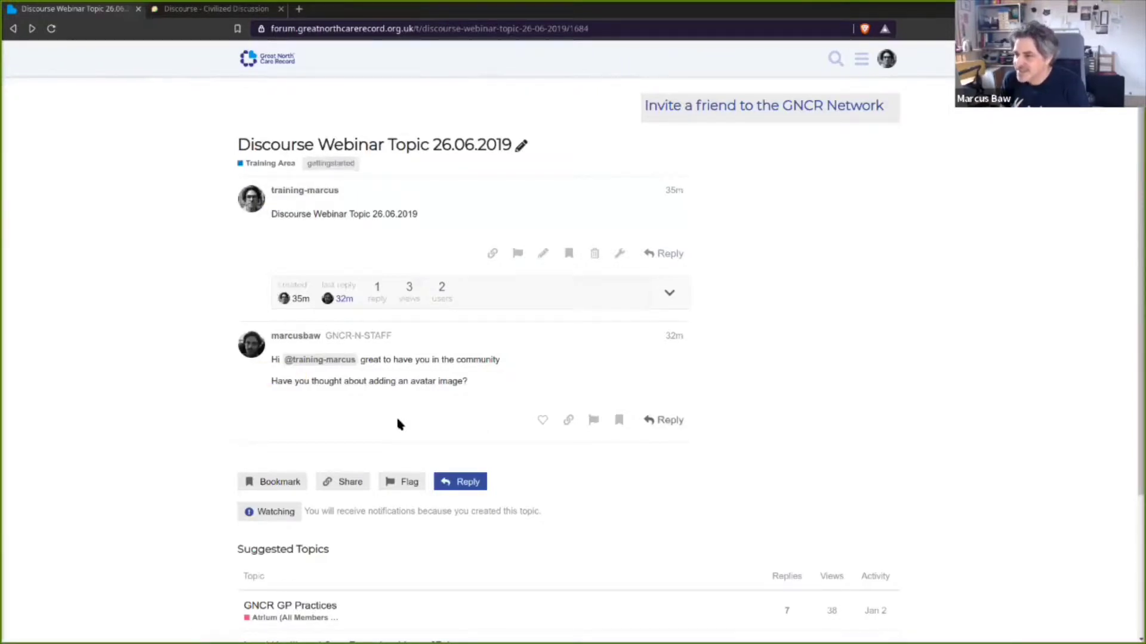
click(465, 482)
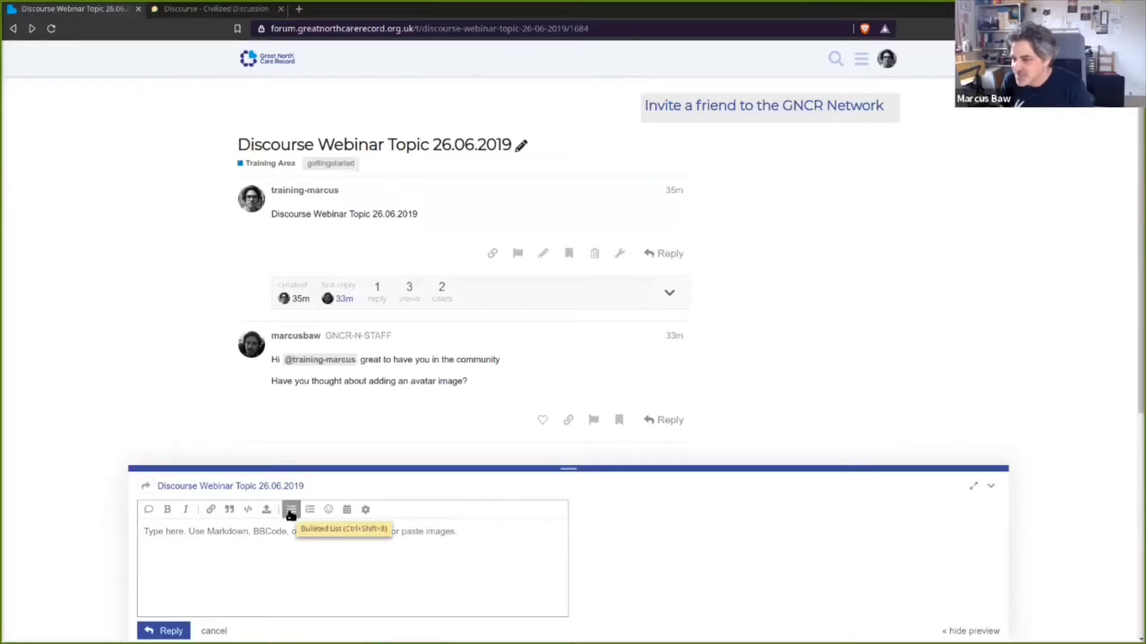
click(329, 510)
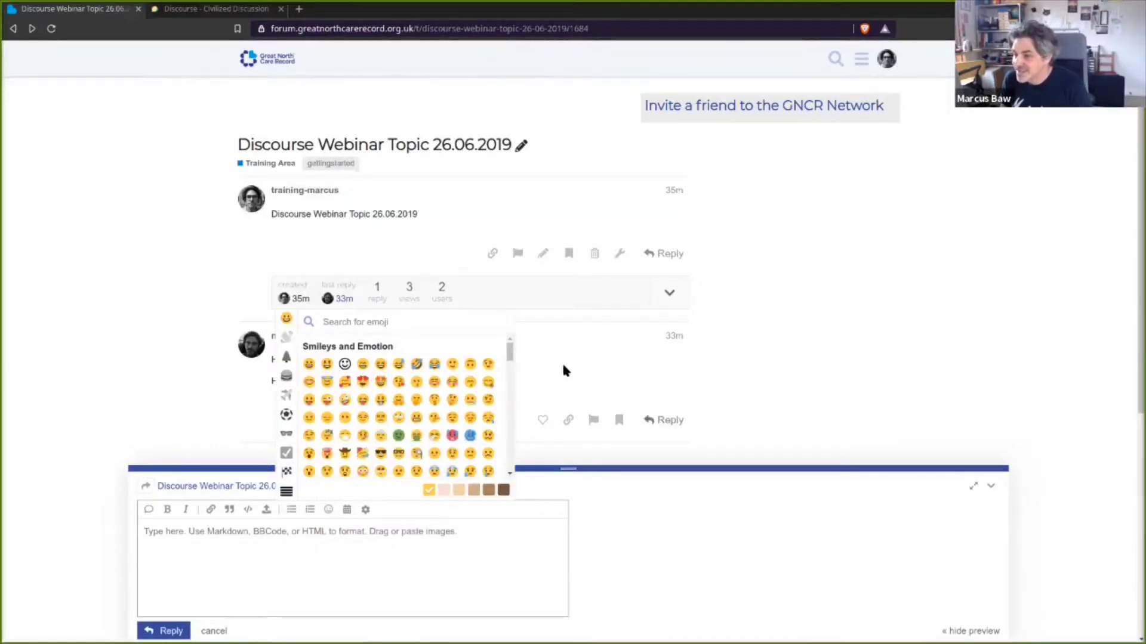
click(581, 373)
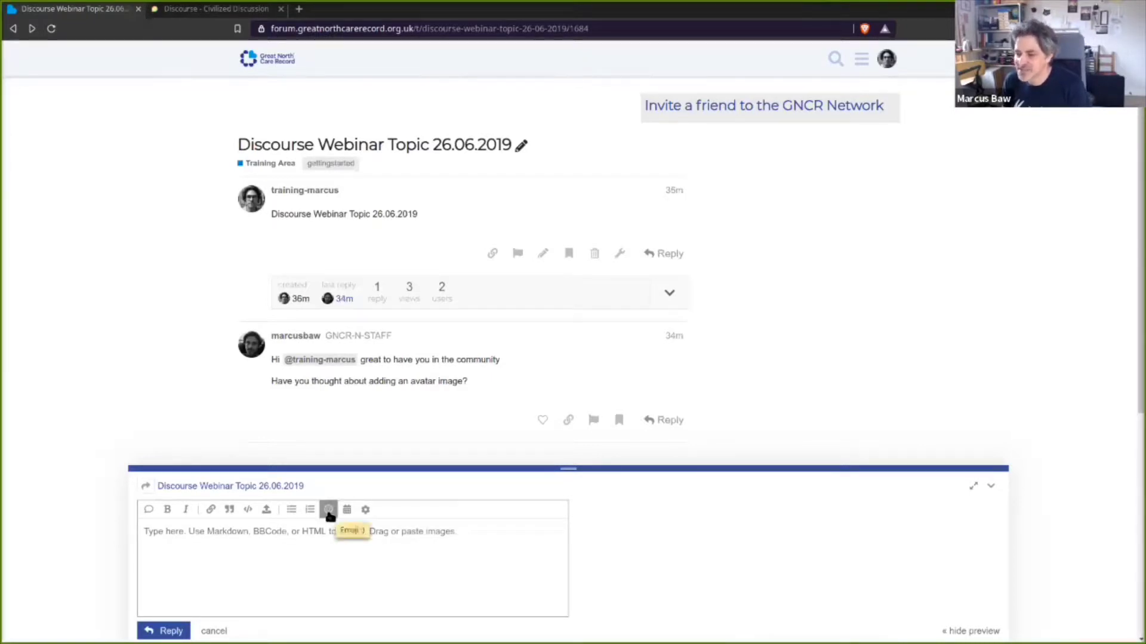
click(367, 509)
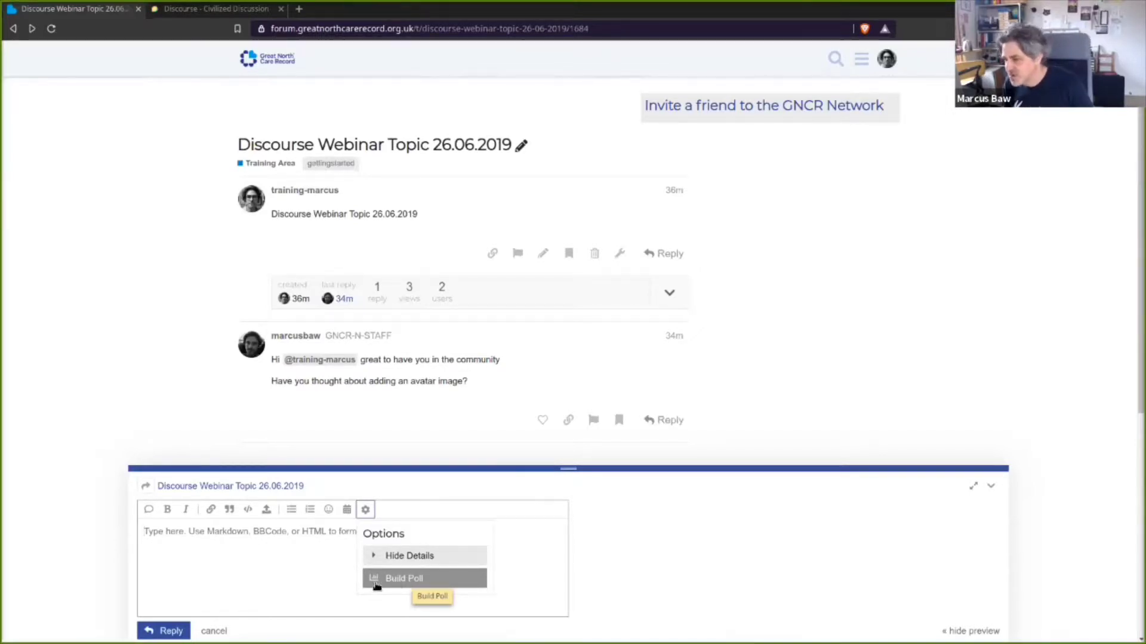
click(245, 563)
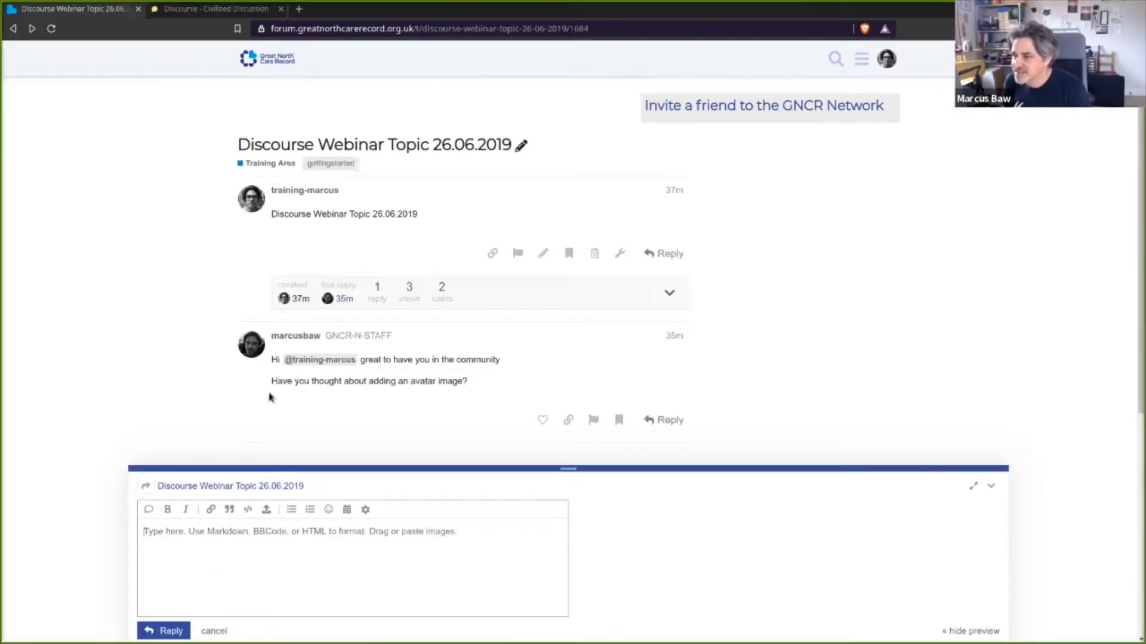
Quote "Have you thought about adding an avatar image?" from the staff post in the reply and dismiss the welcome notice
drag(268, 382, 524, 382)
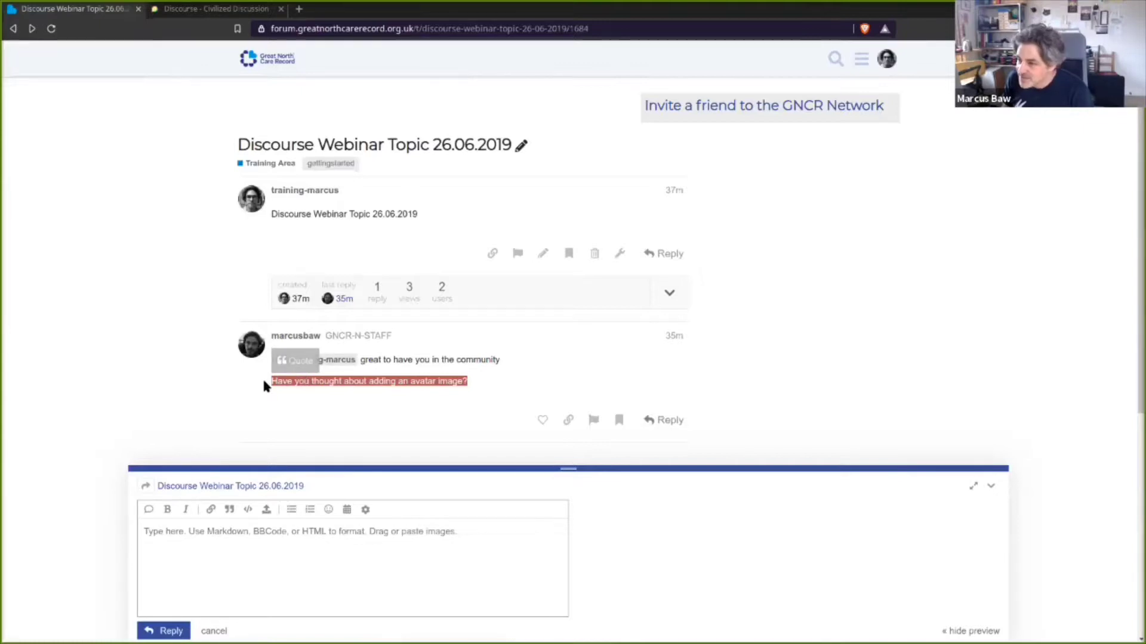
click(384, 383)
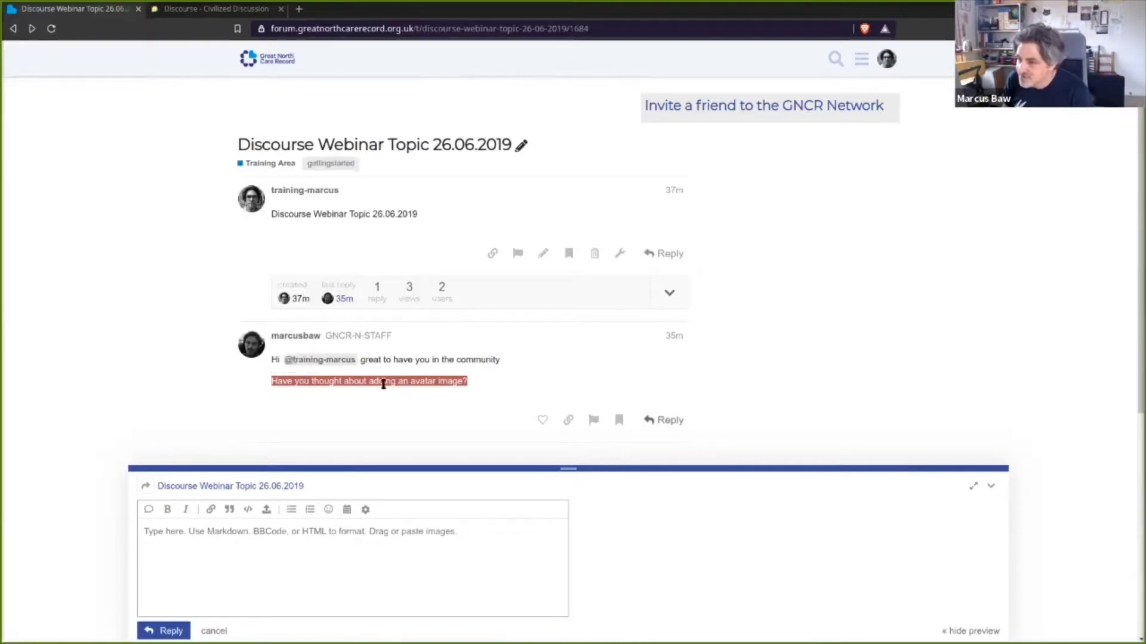
triple_click(273, 380)
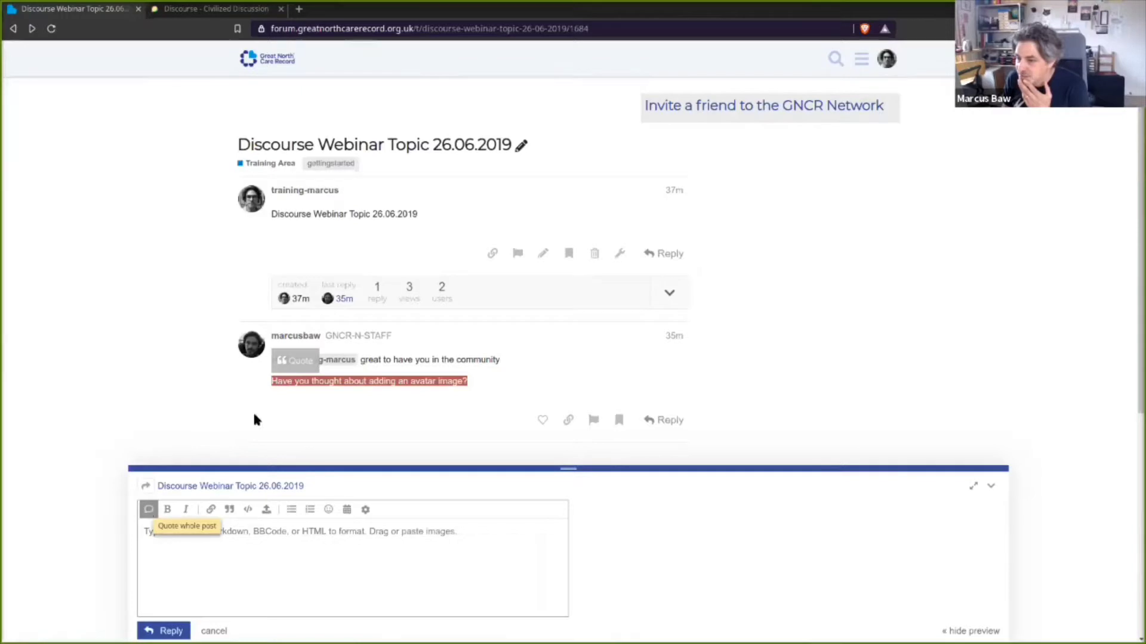
click(288, 362)
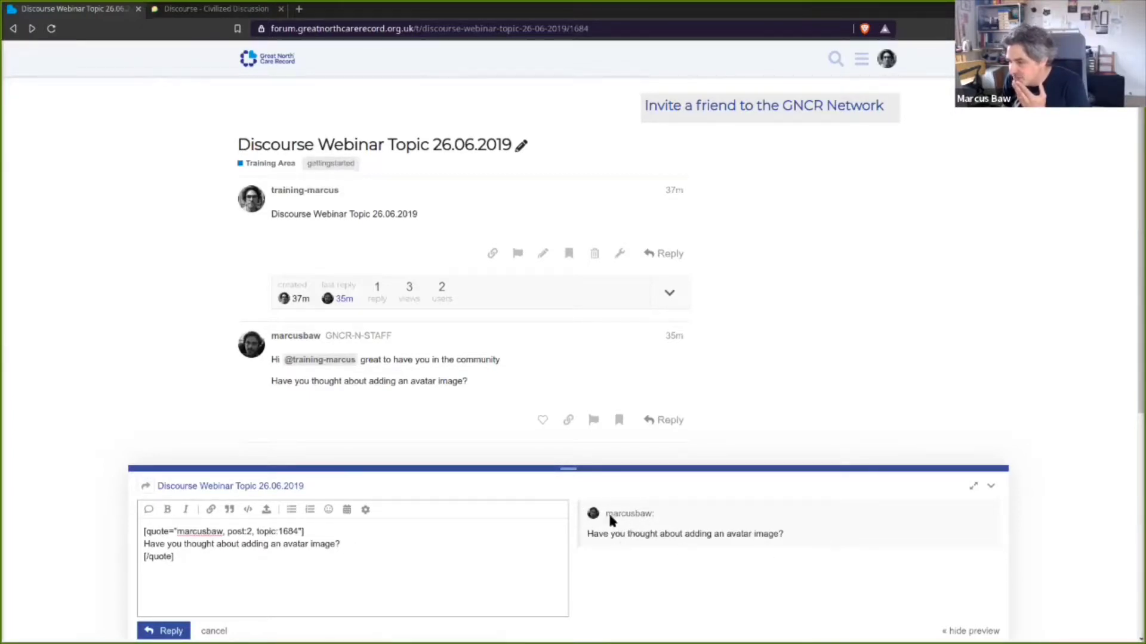
key(Return)
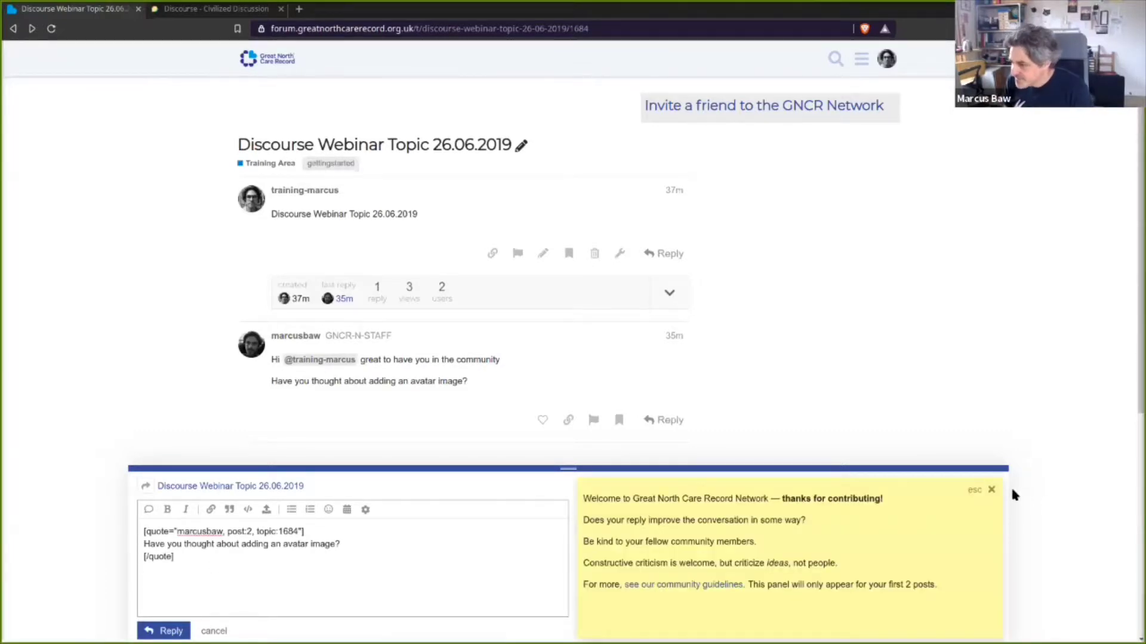
click(991, 489)
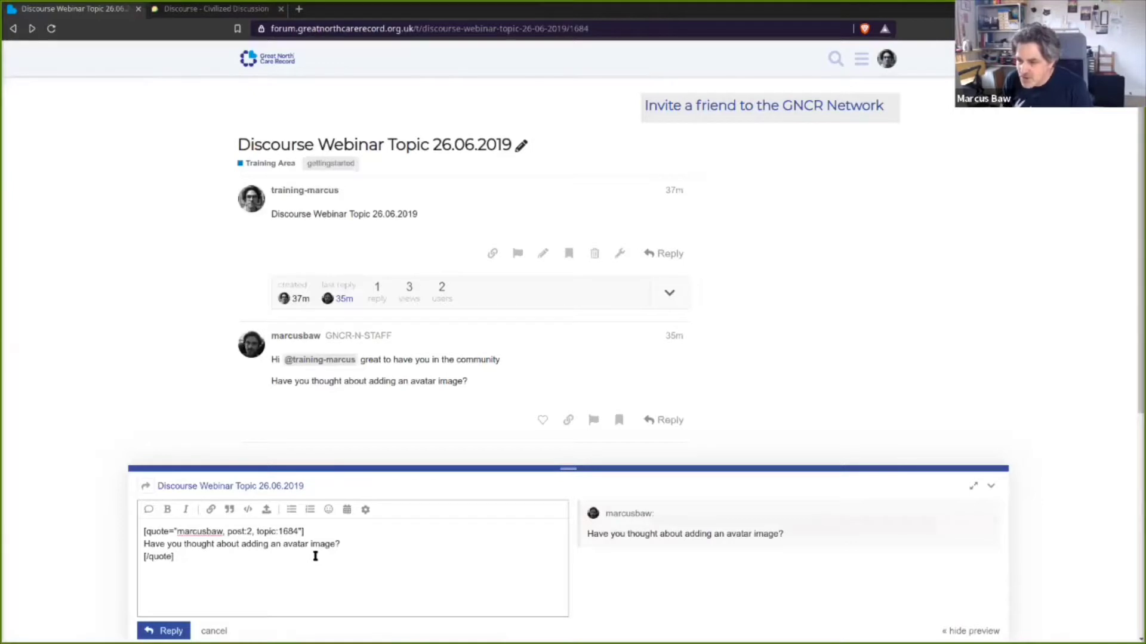
Add blank lines above the existing quote and insert a quote of the first post's text "Discourse Webinar Topic 26.06.2019" there
click(169, 571)
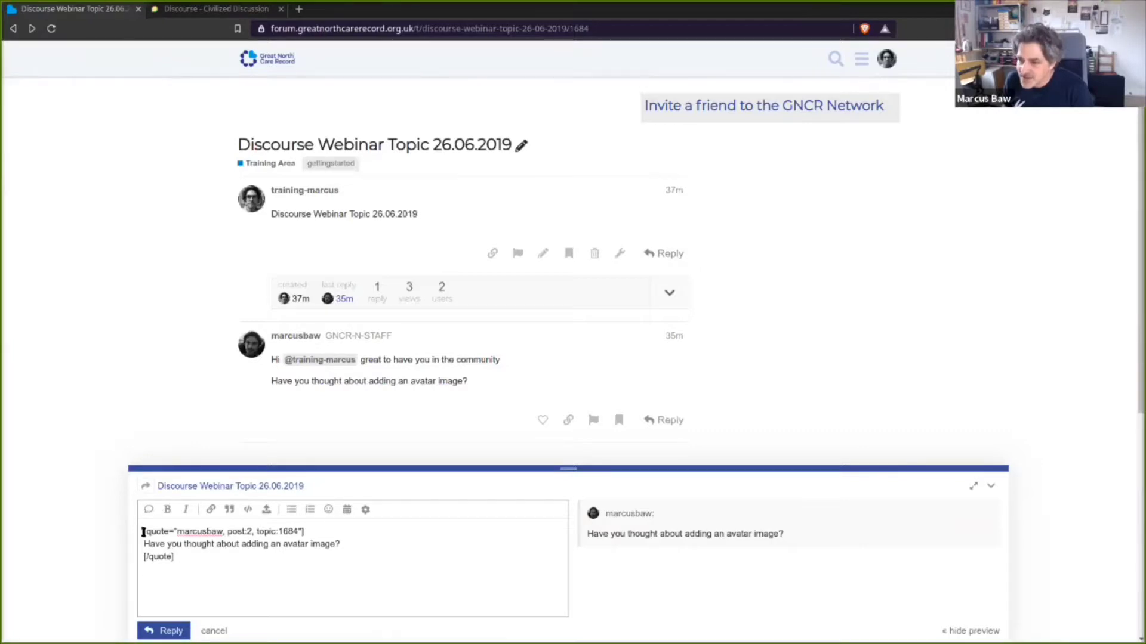
key(Return)
key(Return)
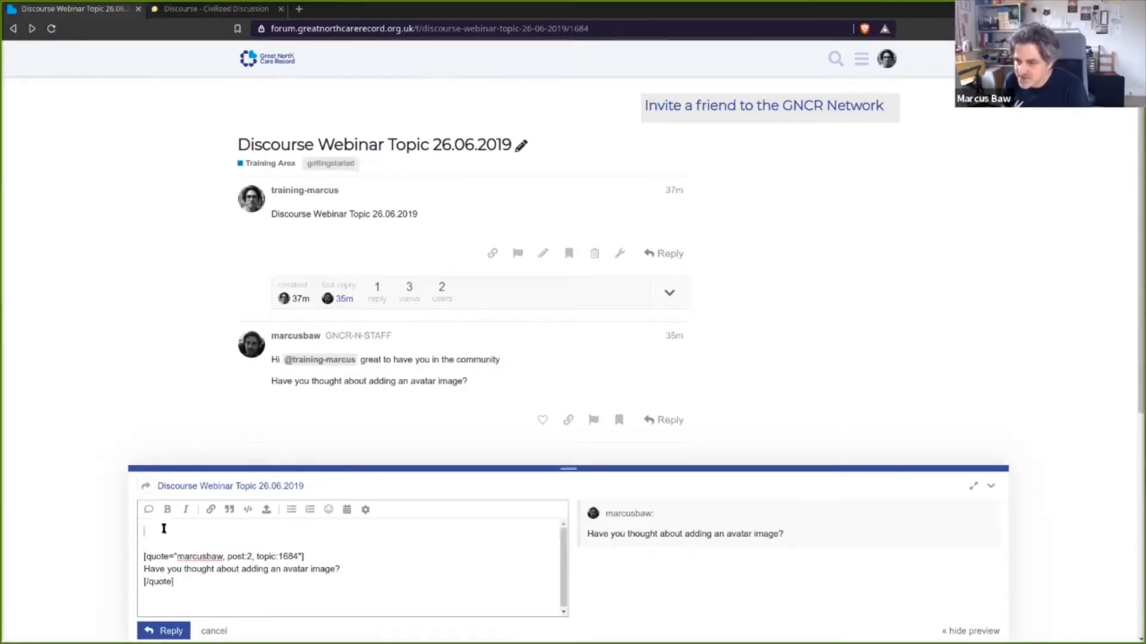
mouse_move(263, 230)
mouse_down()
mouse_move(266, 191)
mouse_move(273, 215)
mouse_up()
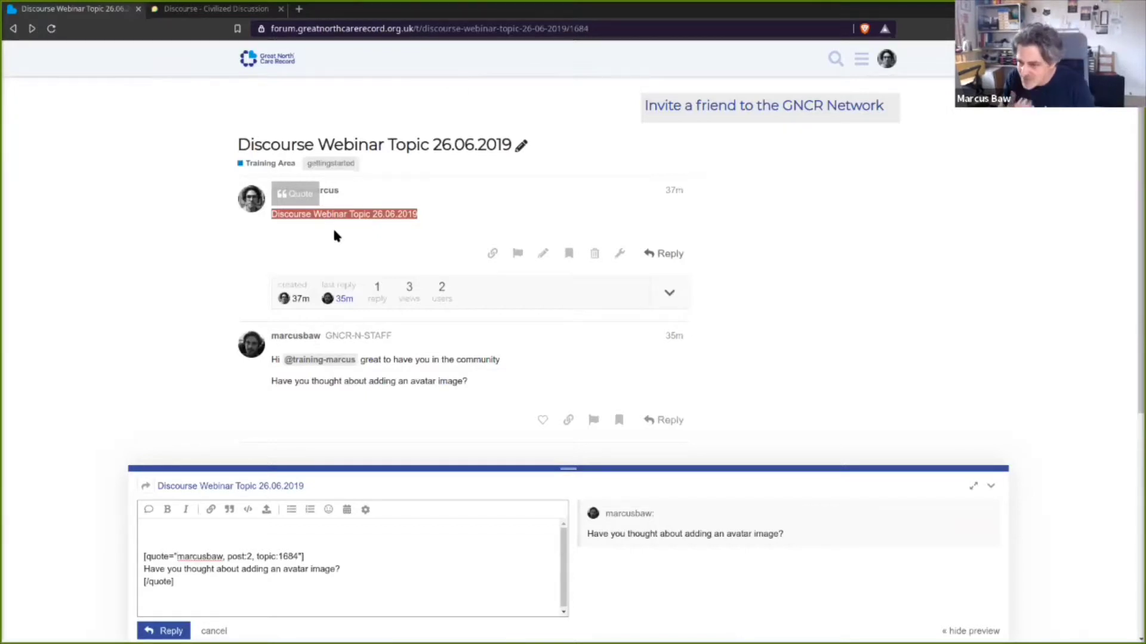
click(294, 193)
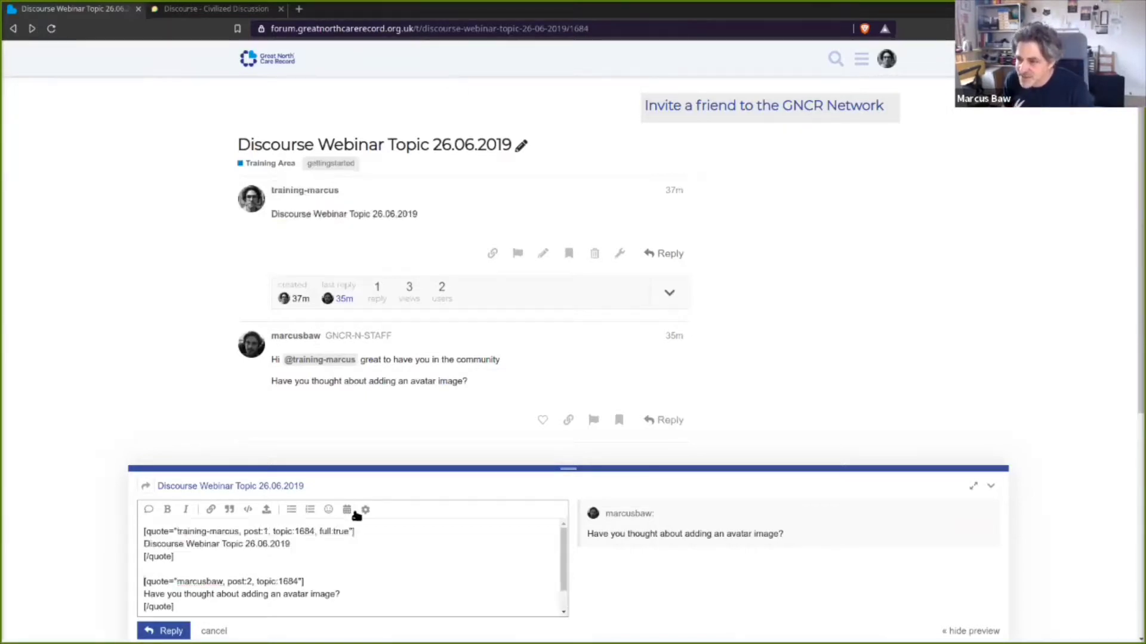
Write "Yes I know, I wrote this" on its own line between the two quotes
click(211, 559)
key(Return)
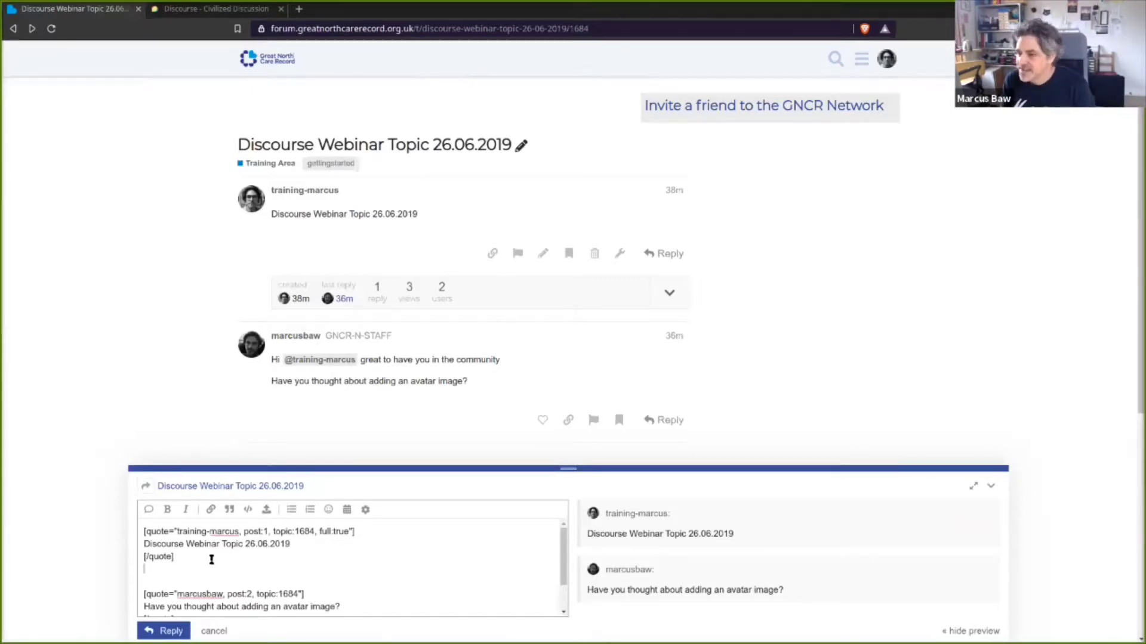
key(Return)
text(Yes I jknowm)
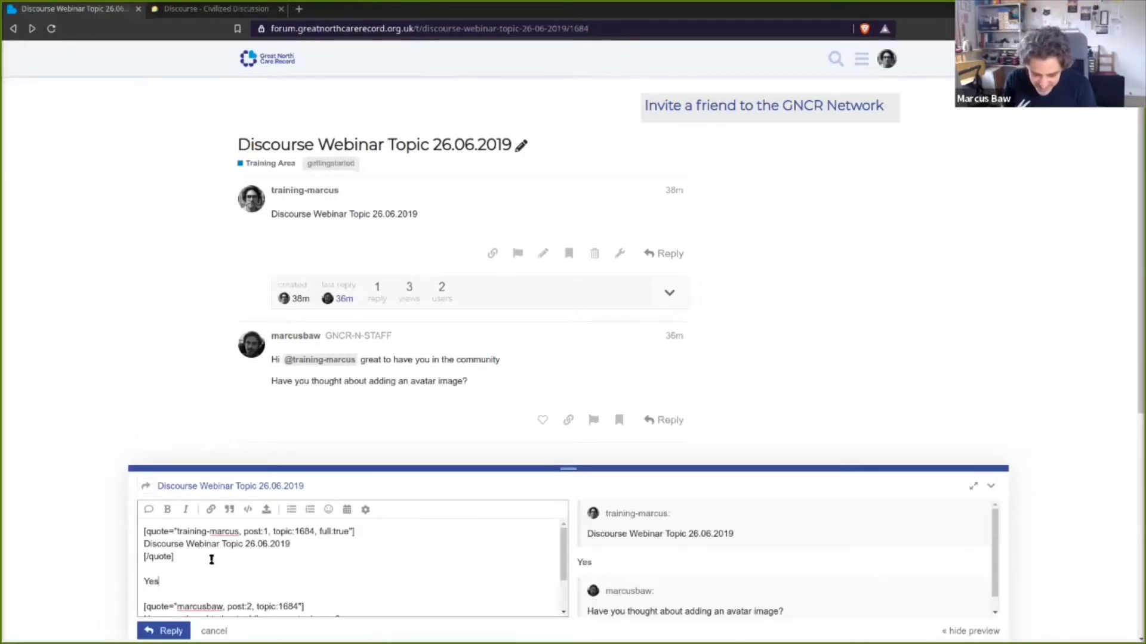
key(BackSpace)
key(BackSpace)
key(BackSpace)
key(BackSpace)
key(BackSpace)
text(know, I wrote this)
Write "Yes, I just did this, thanks for the tip" below the avatar image quote
scroll(283, 576, down, 1)
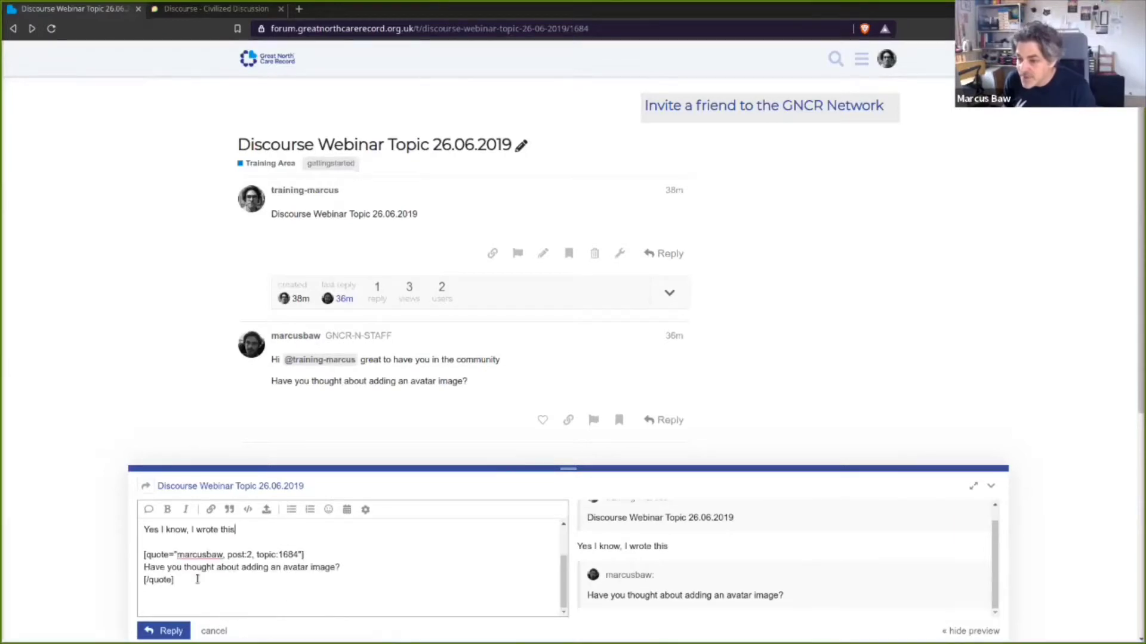
scroll(197, 578, up, 1)
scroll(195, 579, down, 1)
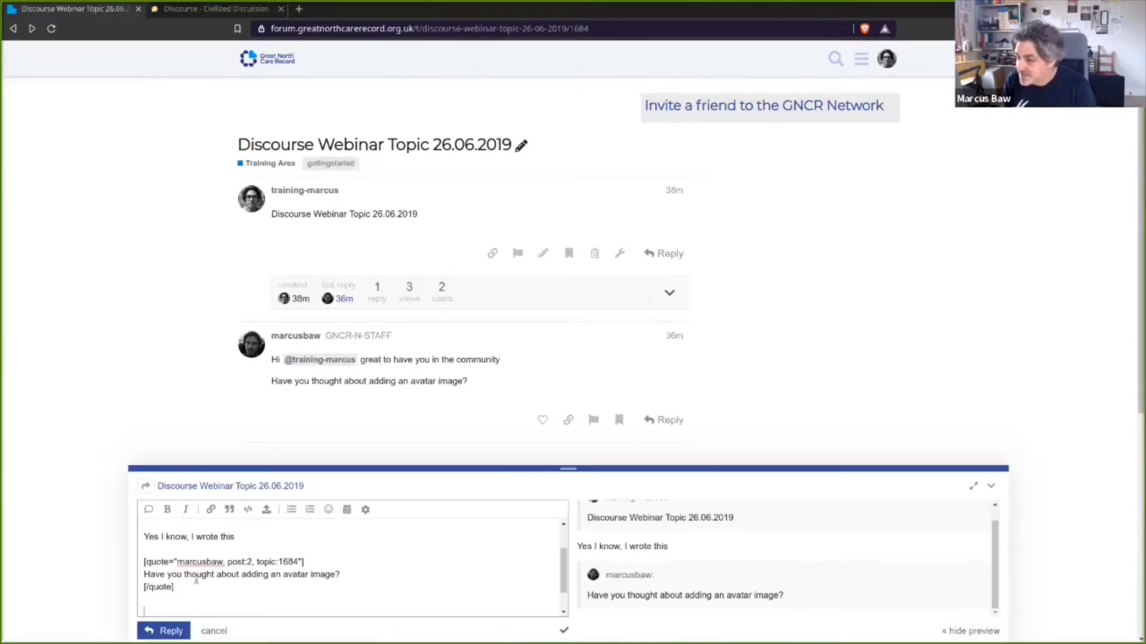
text(Yes, I just di)
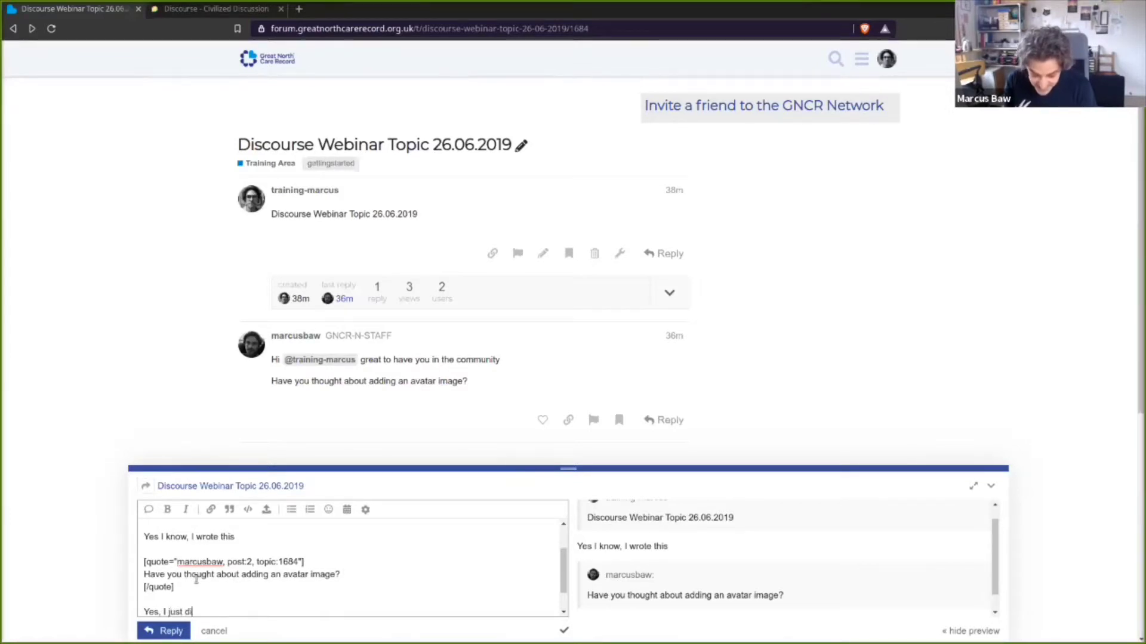
text(d this, thanks for the top)
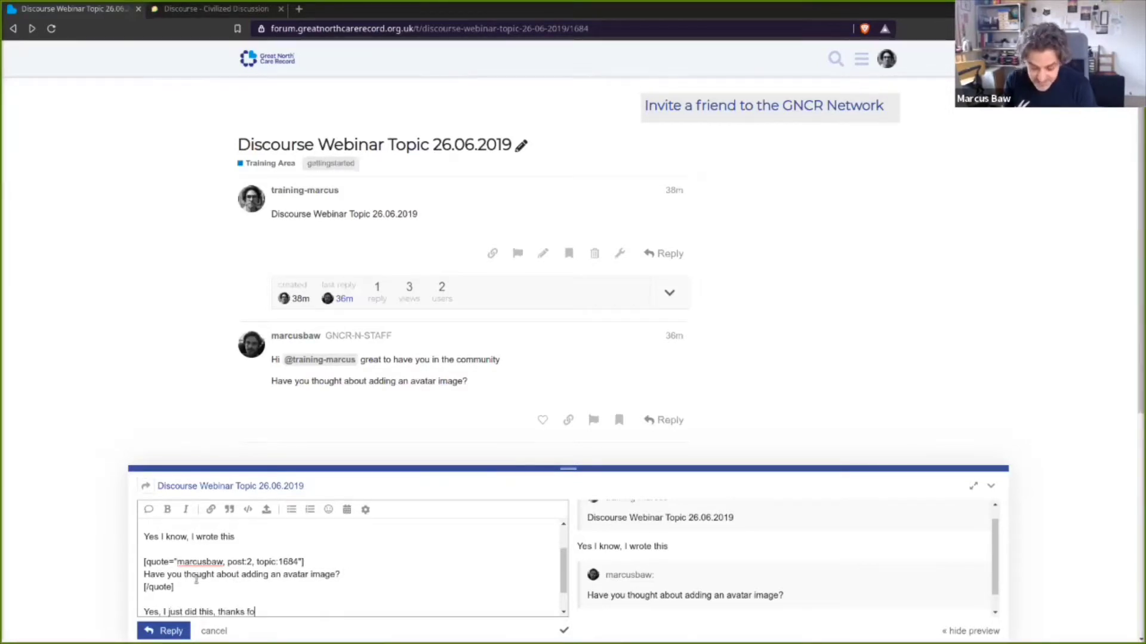
key(BackSpace)
key(BackSpace)
text(ip)
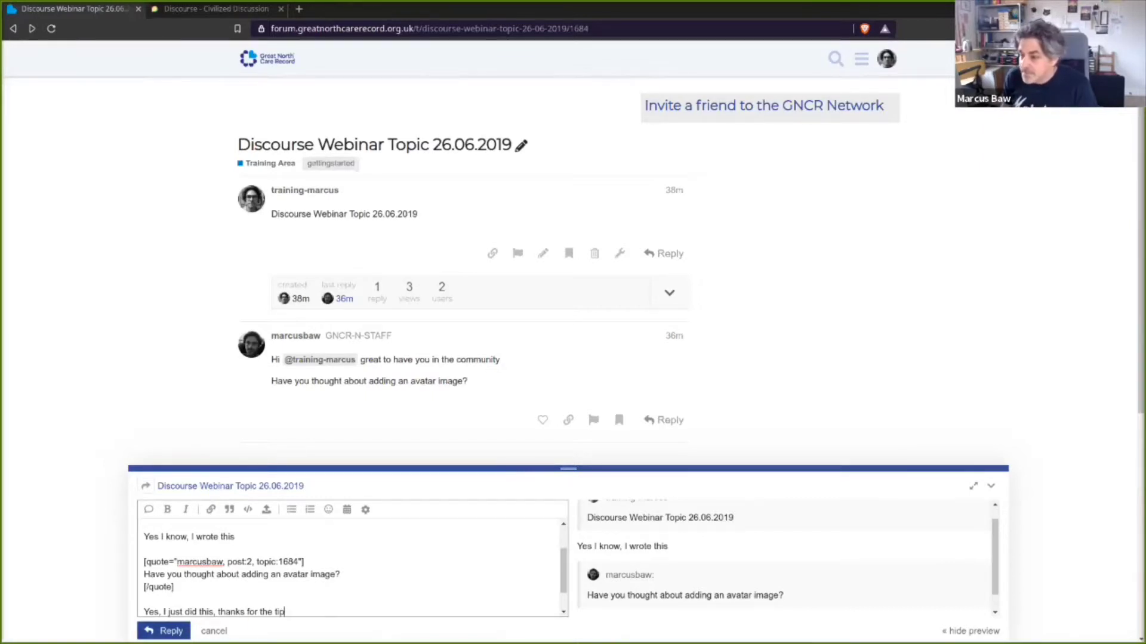
Check the reply preview, post the reply, and review the published post with both quotes in the topic
scroll(750, 561, down, 2)
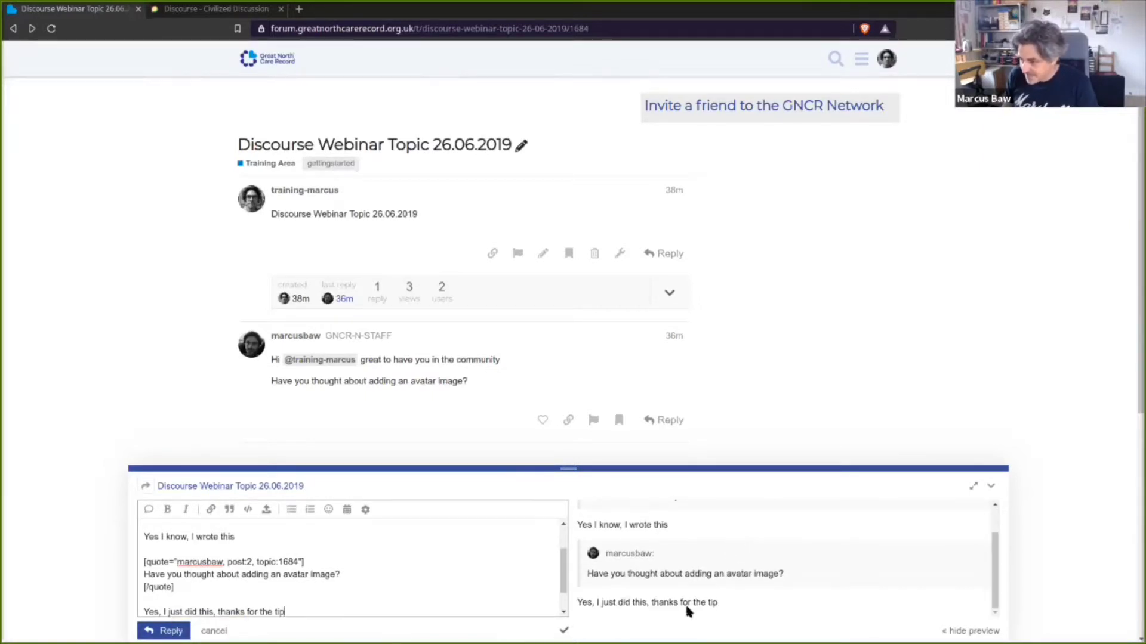
scroll(709, 568, up, 2)
scroll(749, 546, down, 1)
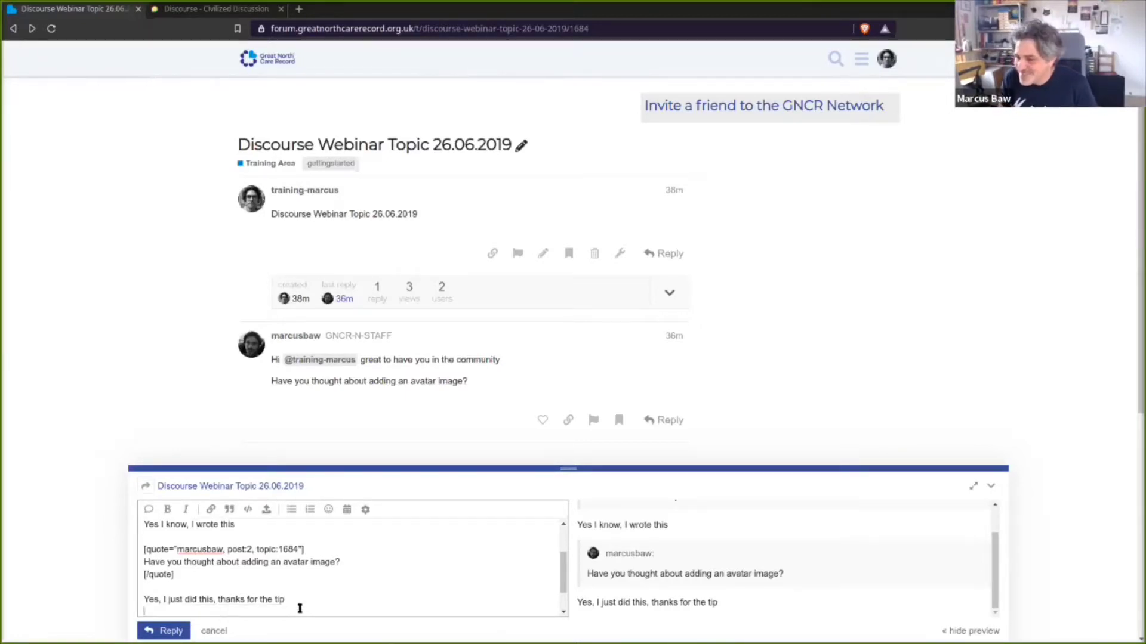
key(Return)
key(ctrl+Return)
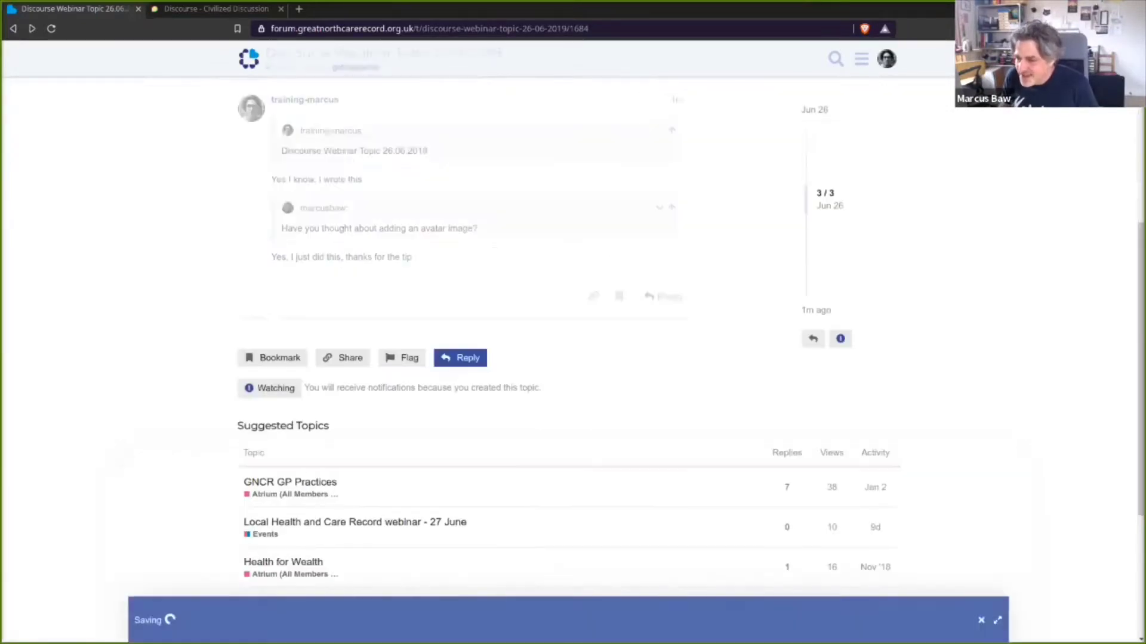
scroll(783, 146, up, 2)
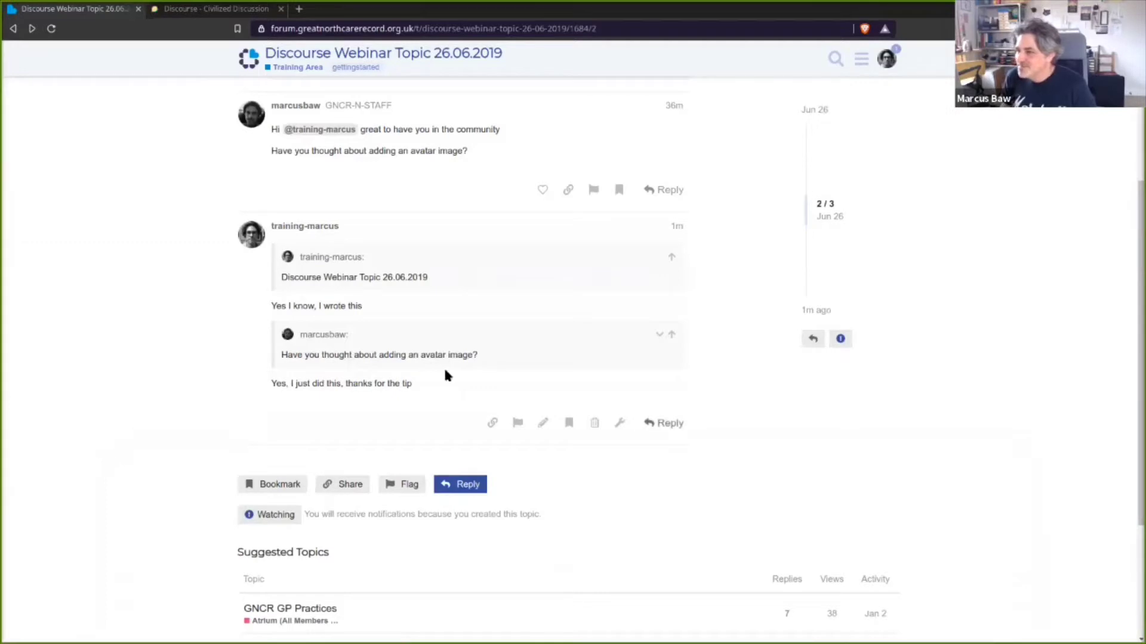
scroll(645, 388, up, 4)
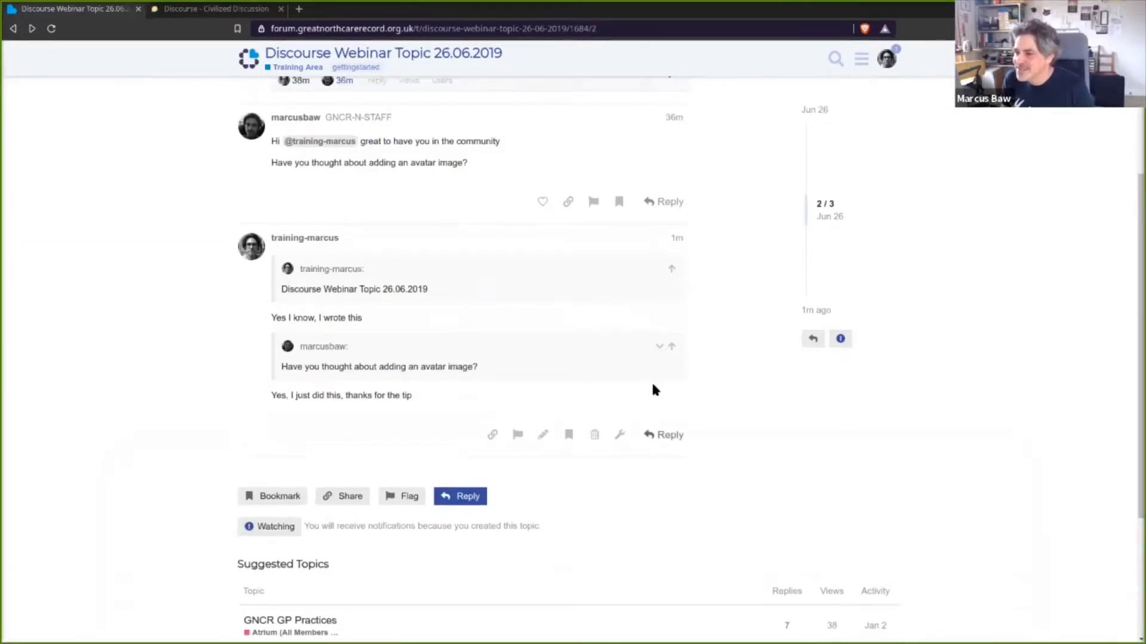
scroll(495, 498, down, 1)
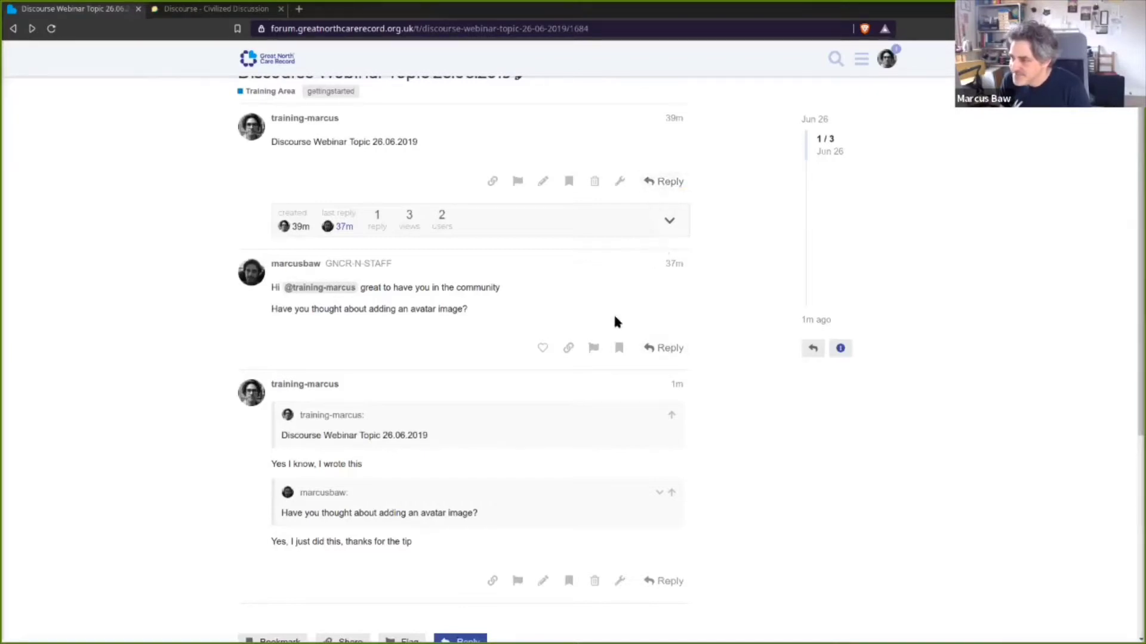
Like the staff post about the avatar image and view its share link options
click(543, 348)
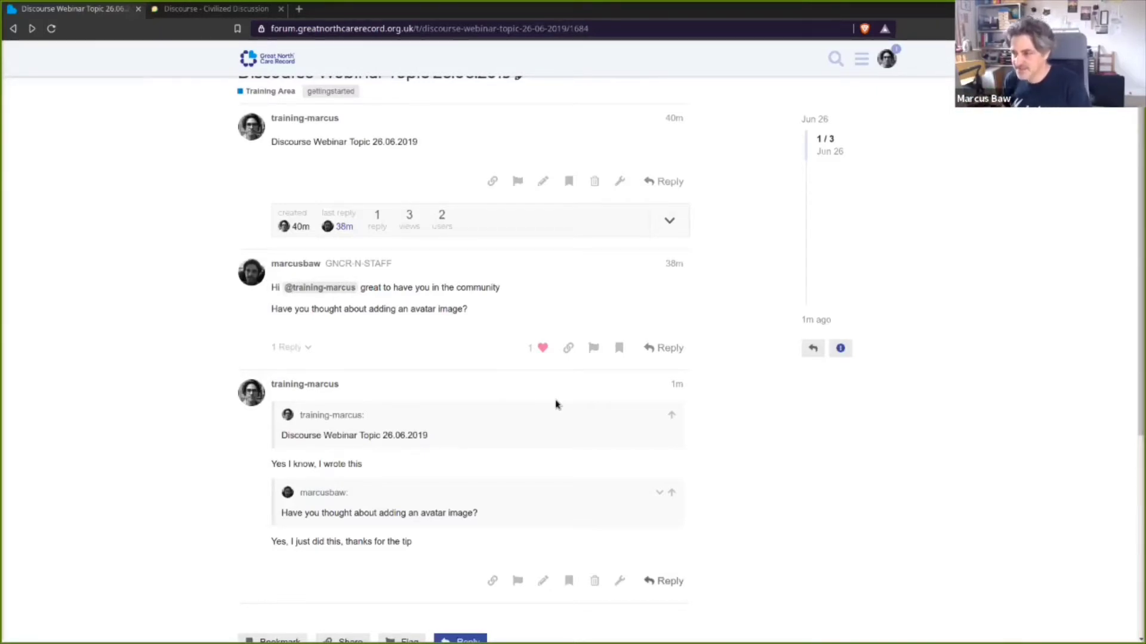
click(569, 349)
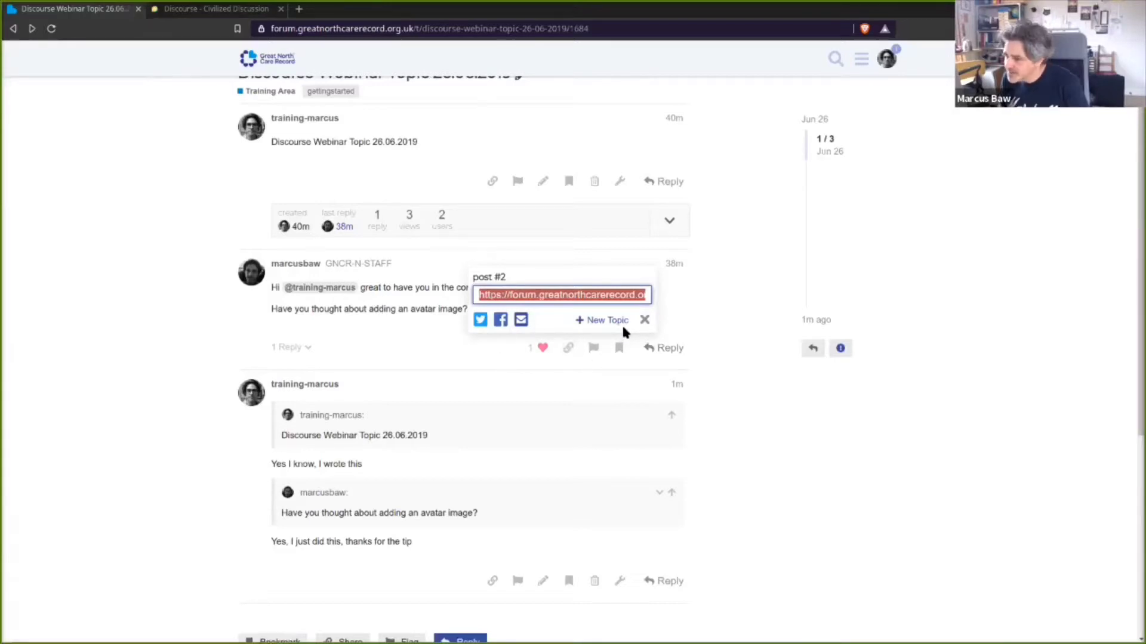
click(723, 323)
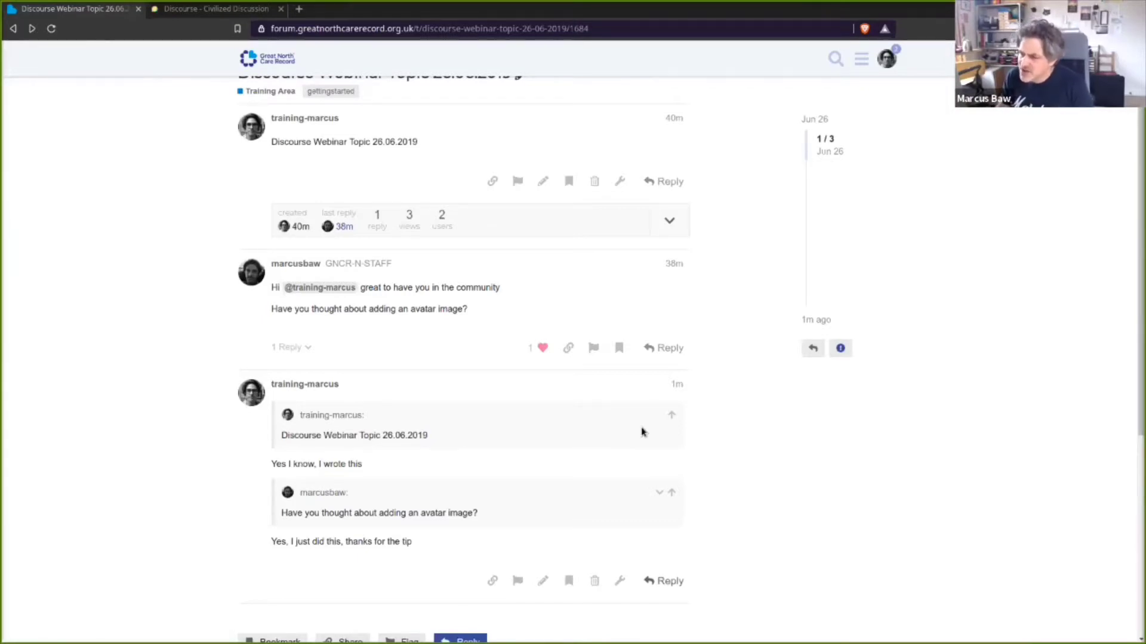
Start a new linked topic in the Training Area category from the staff post's share options
click(568, 348)
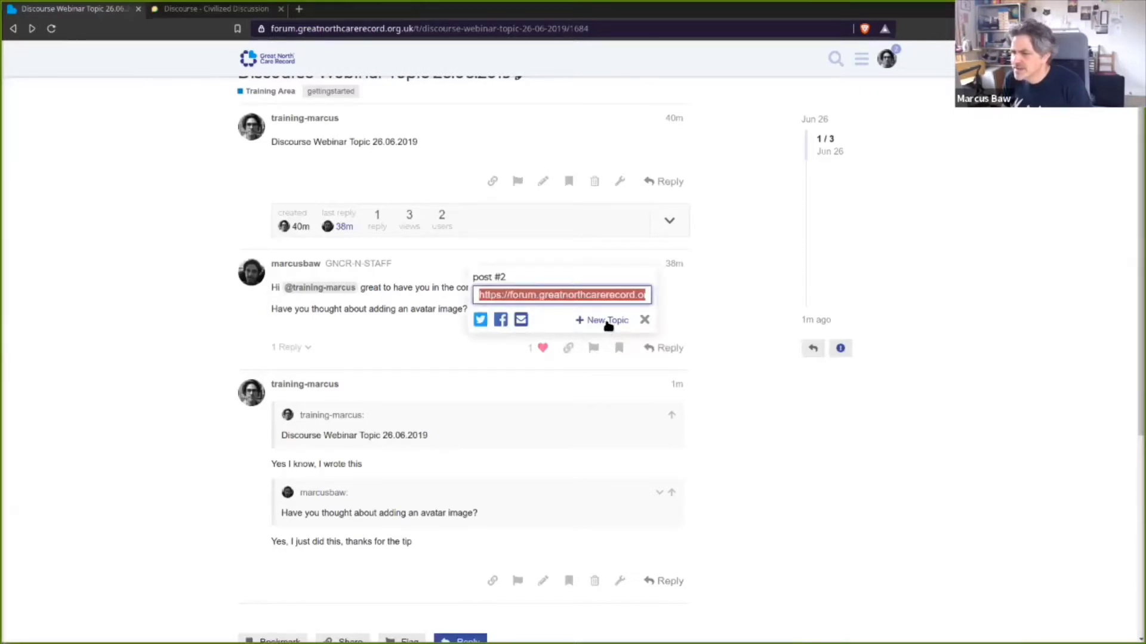
click(607, 326)
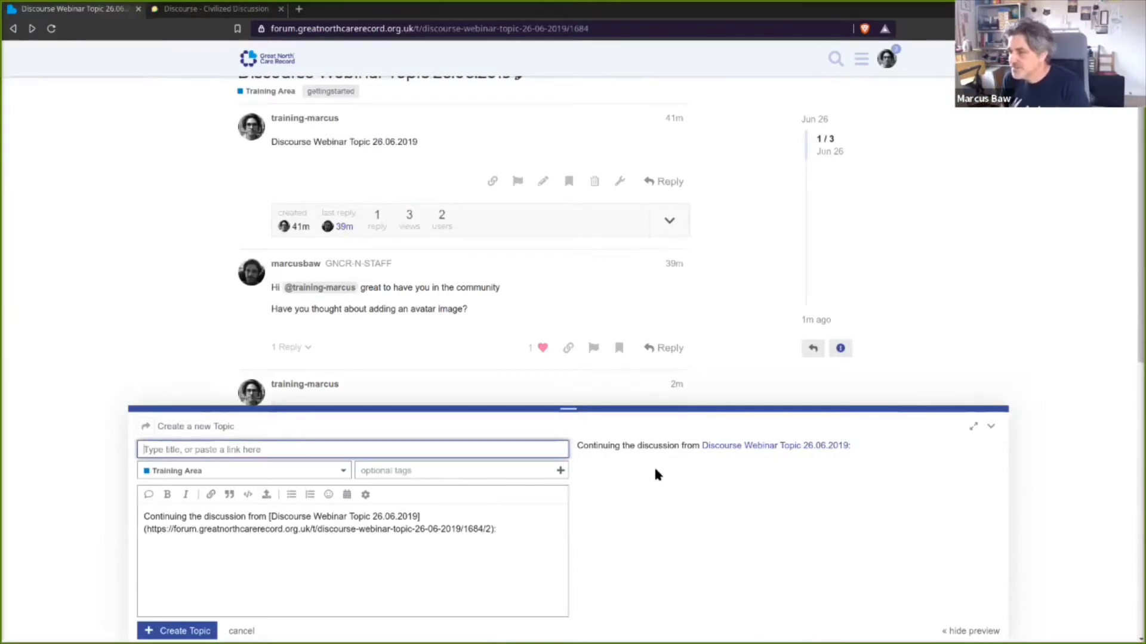
scroll(561, 253, up, 2)
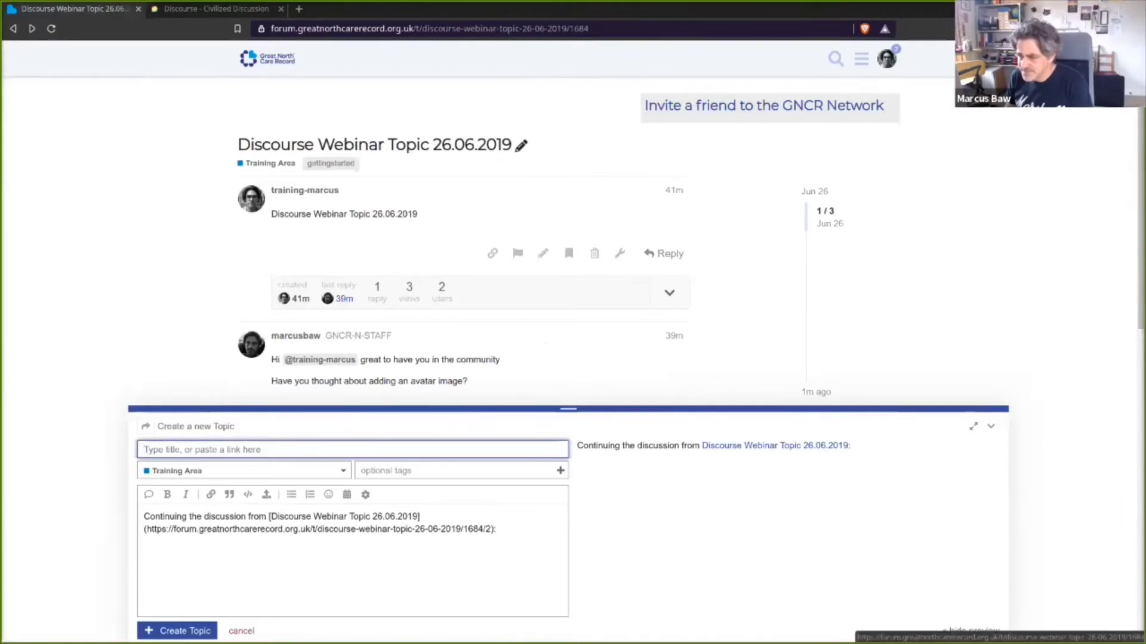
Abandon the unposted linked topic draft
click(244, 631)
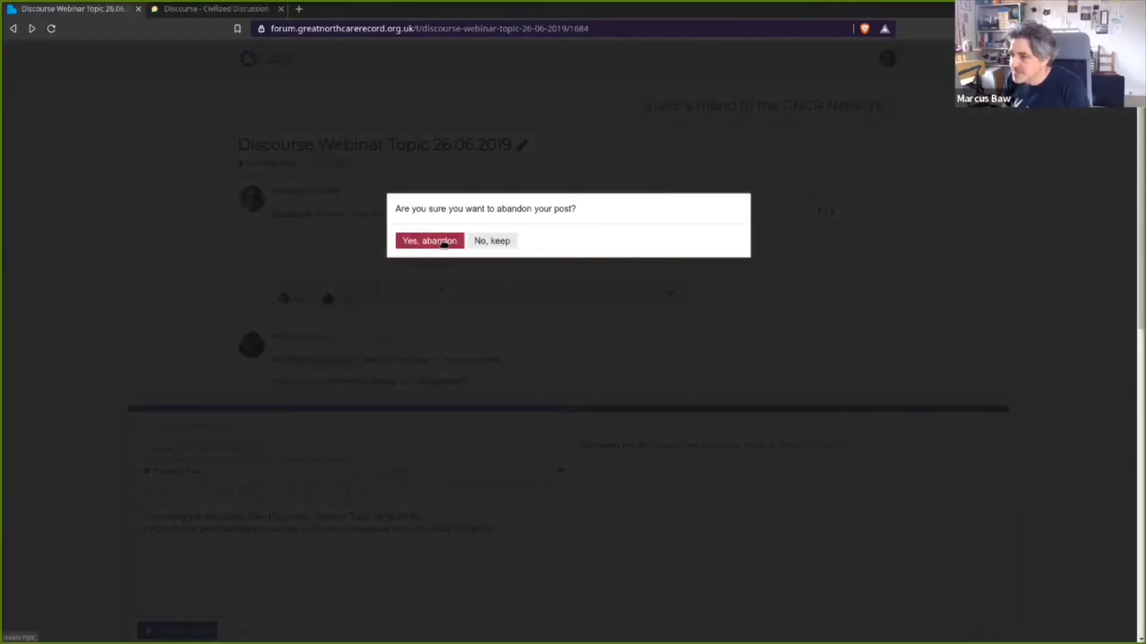
click(443, 243)
Bookmark the training account's reply containing both quotes, and open the profile's bookmarks list
scroll(489, 465, down, 3)
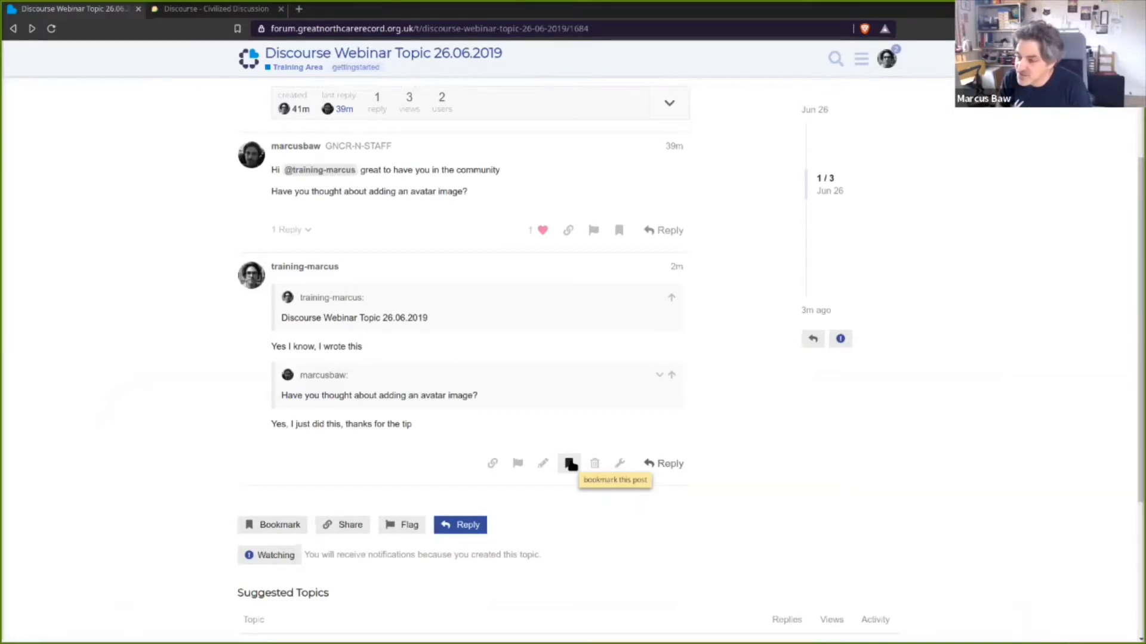
click(568, 464)
click(887, 59)
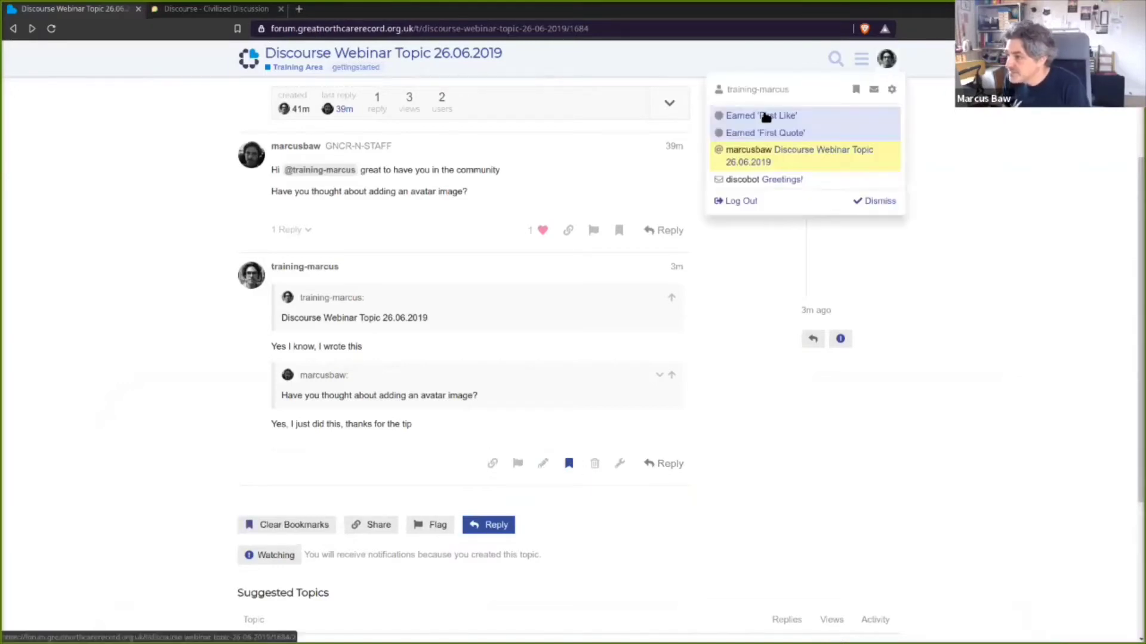
click(856, 91)
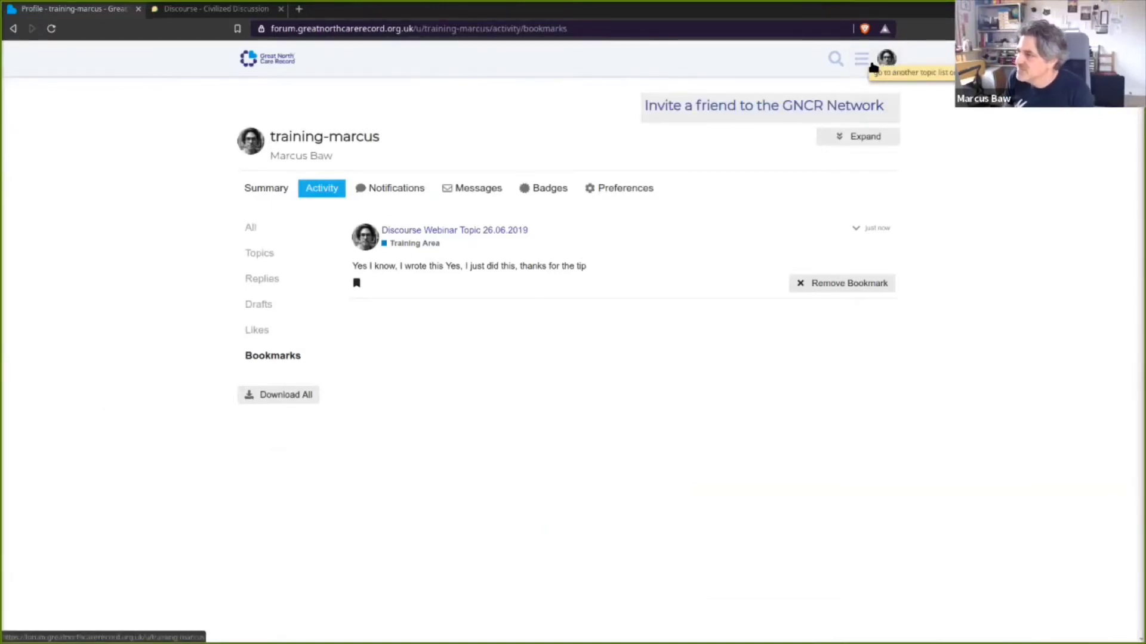
Return to the Discourse Webinar Topic 26.06.2019 and look through its posts
click(563, 266)
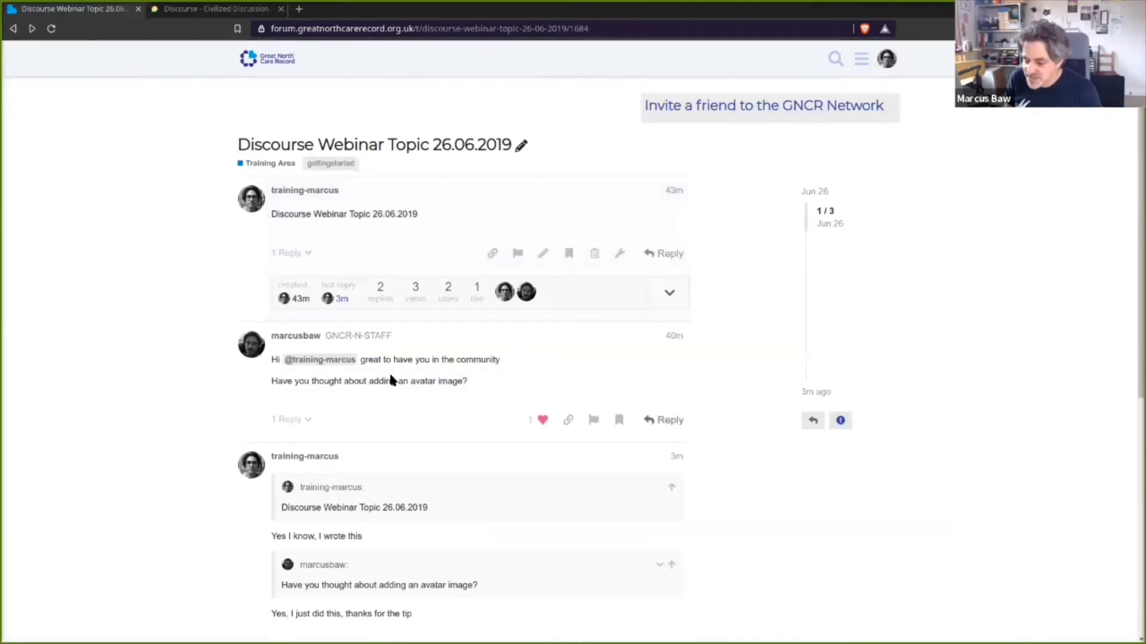
scroll(391, 381, down, 2)
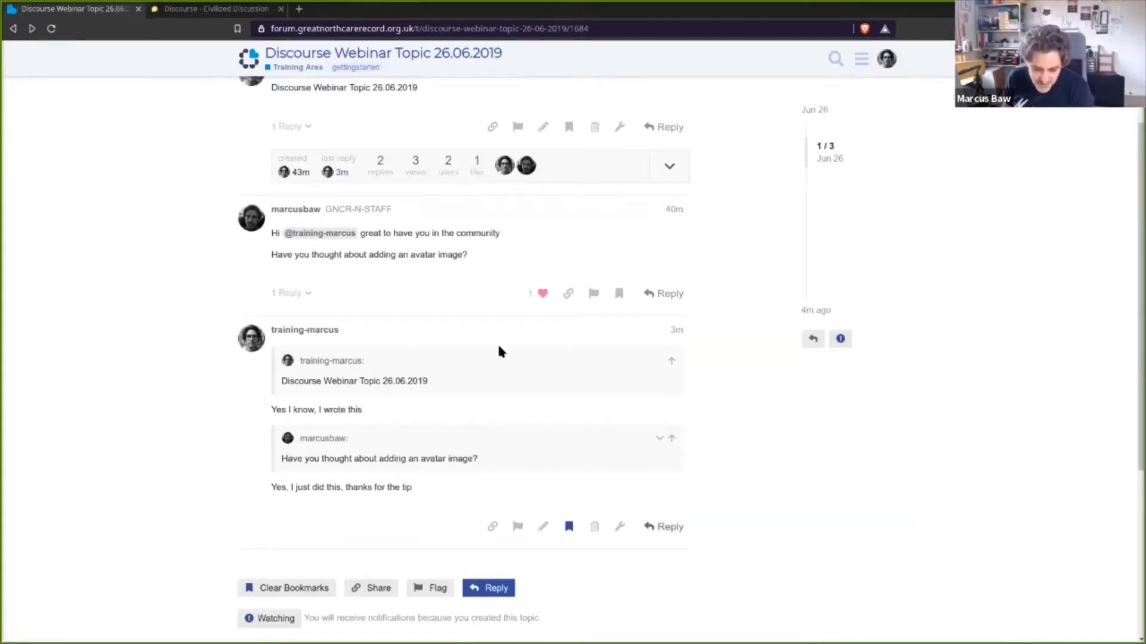
scroll(586, 371, up, 2)
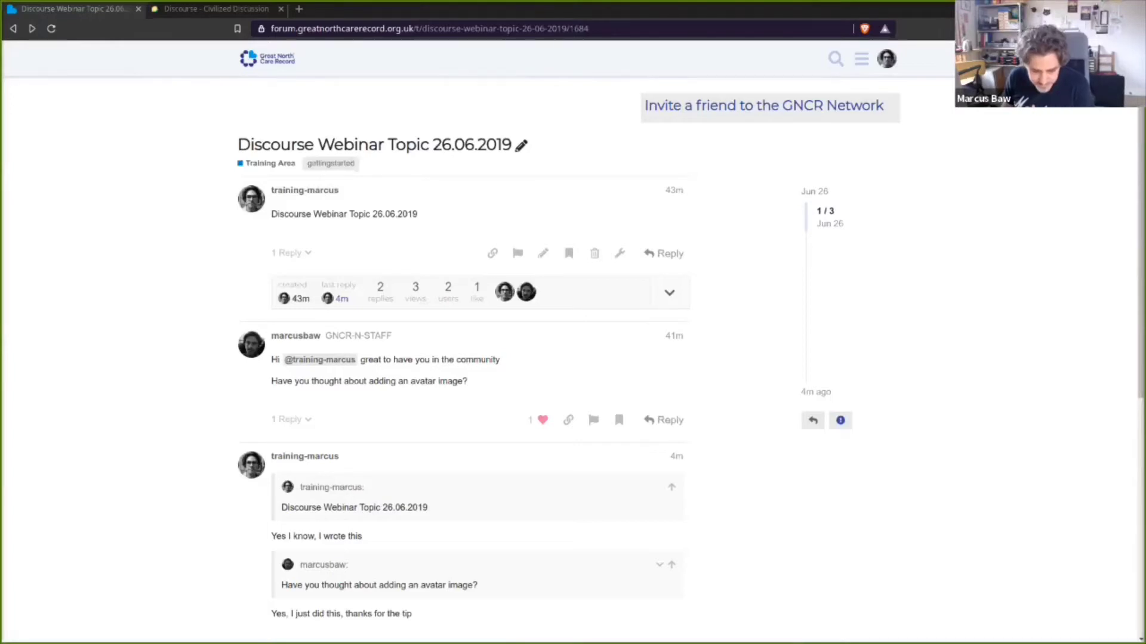
Switch to Gmail, maximize its window, and examine the network, category and topic title parts of the notification email's subject line
key(alt+Tab)
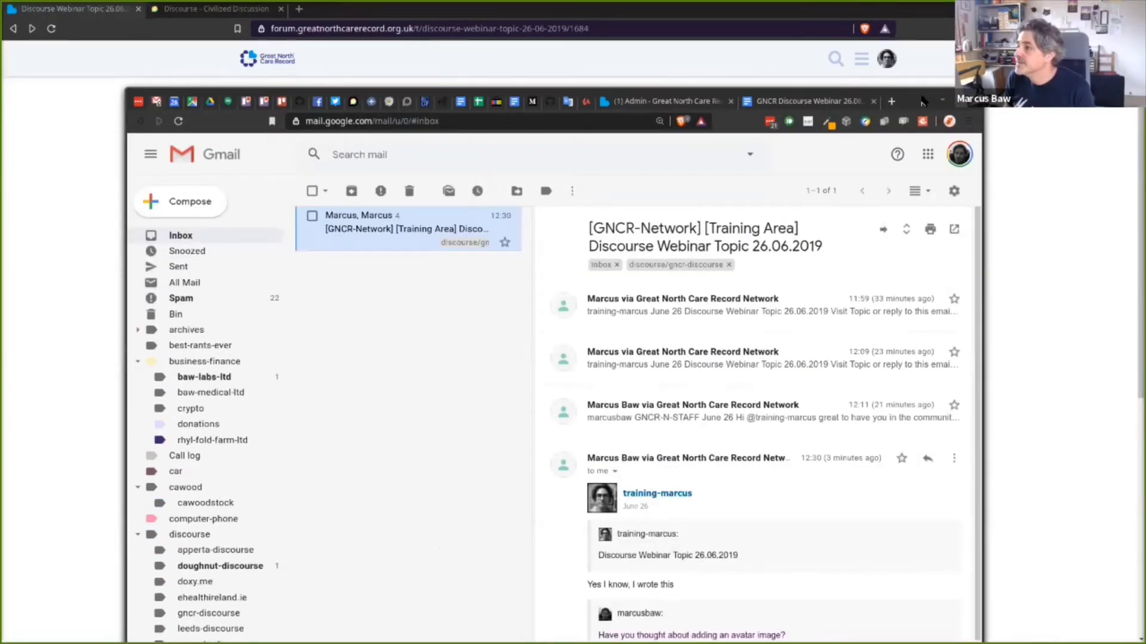
double_click(923, 101)
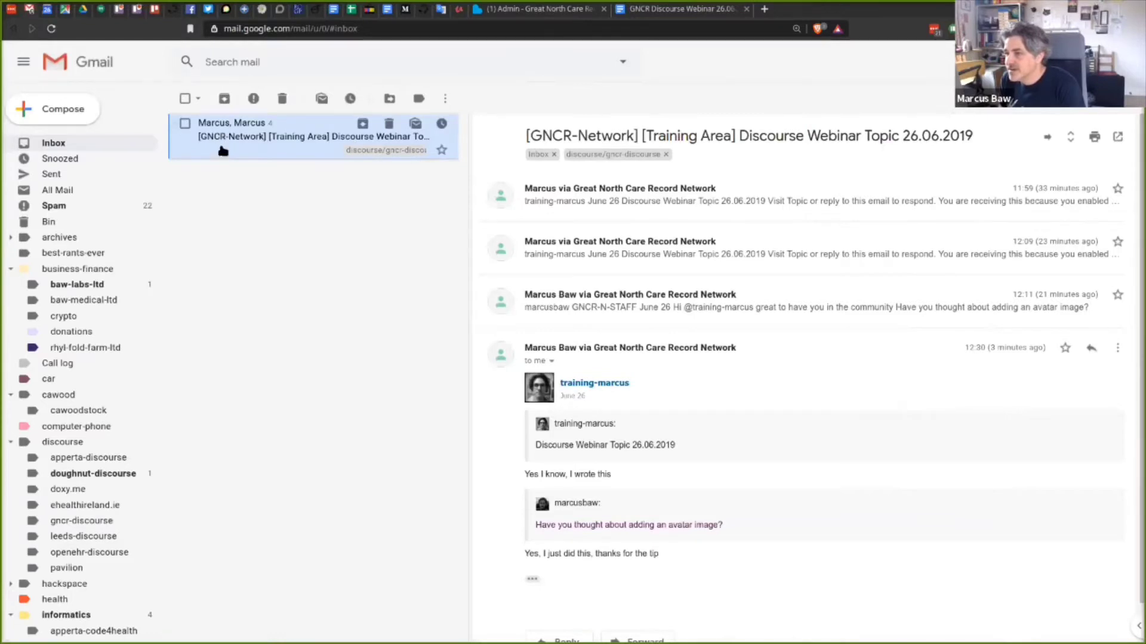
mouse_move(200, 141)
mouse_down()
mouse_move(230, 137)
mouse_move(208, 141)
mouse_up()
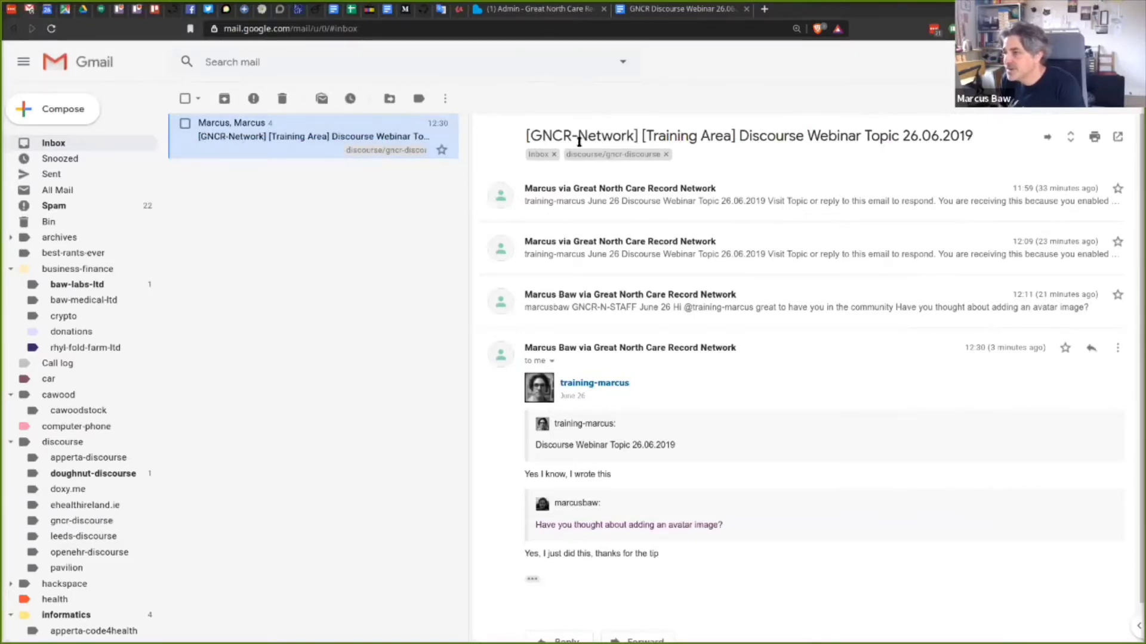
drag(524, 137, 738, 137)
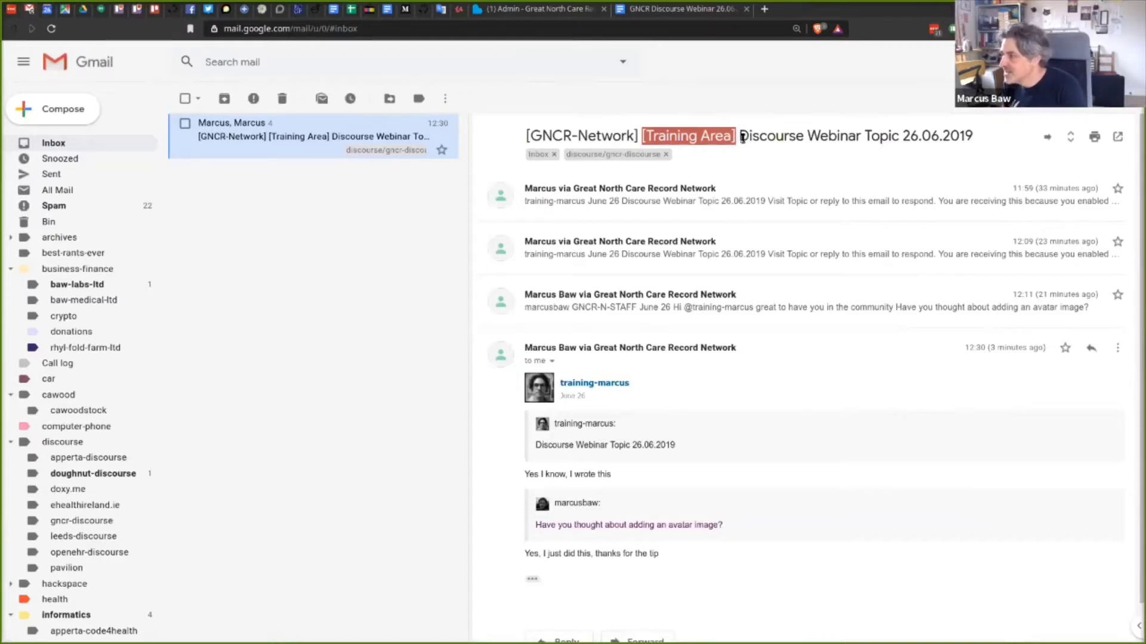
drag(740, 136, 1004, 135)
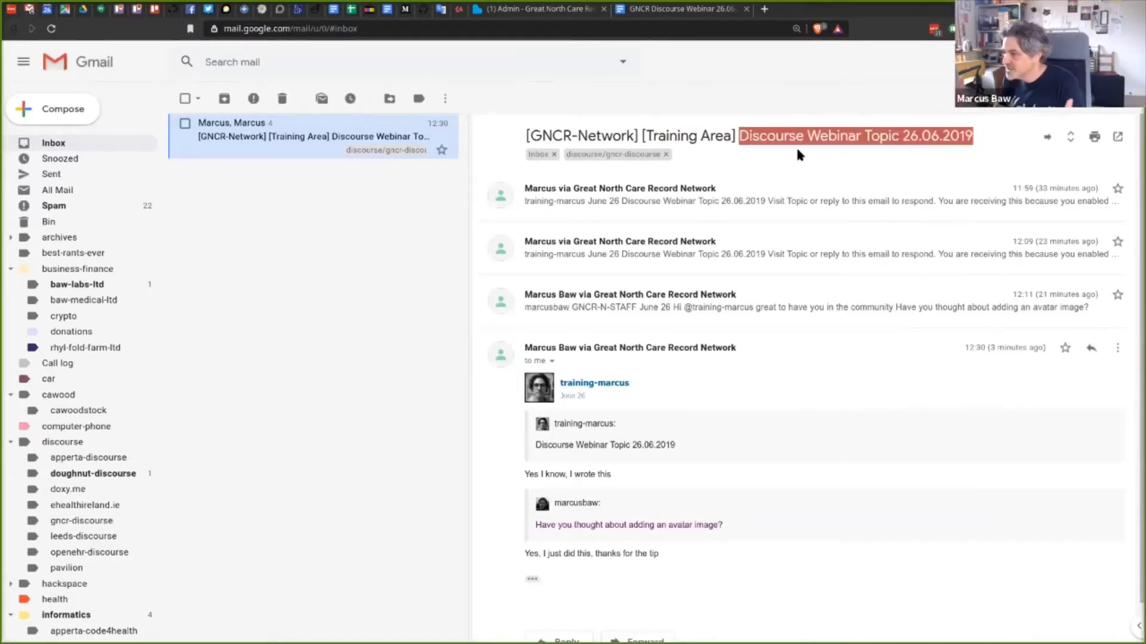
Expand the three collapsed earlier notification emails in the Discourse Webinar Topic conversation
click(666, 221)
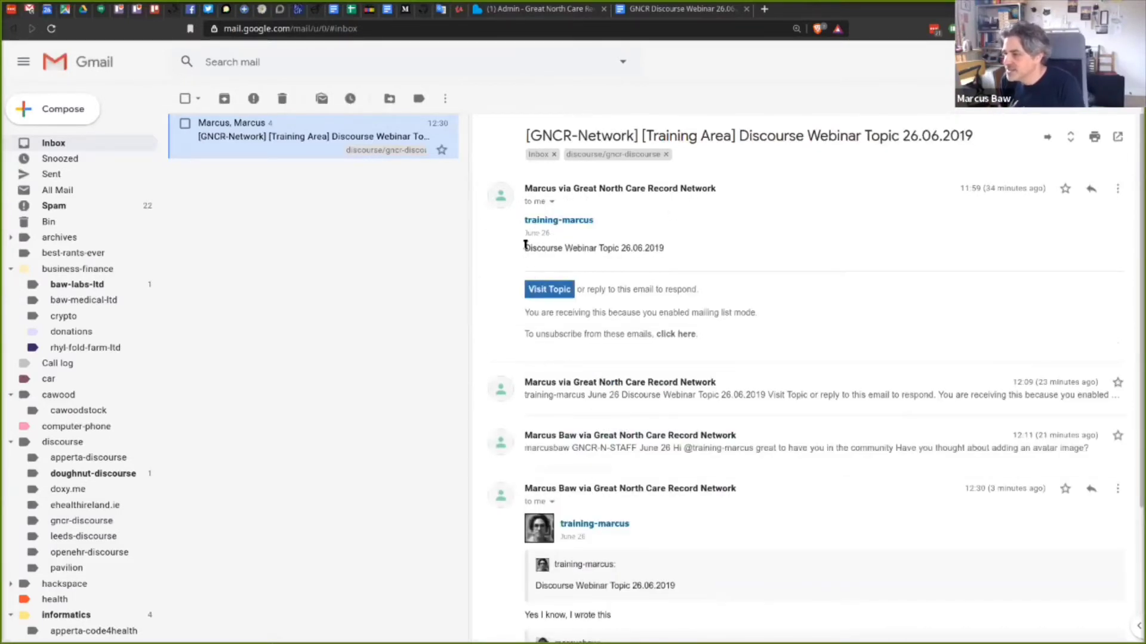
click(749, 391)
scroll(780, 361, down, 2)
click(534, 284)
scroll(721, 332, down, 2)
click(744, 353)
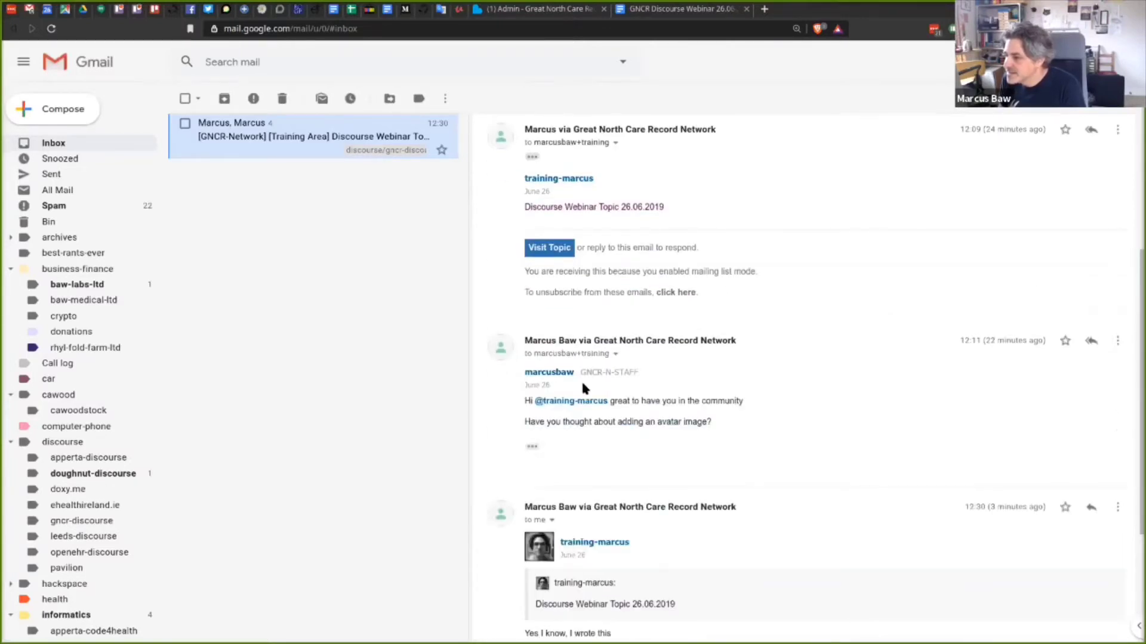
Read through the whole email conversation, examining the forum posts, quotes and mailing list footers in each notification
scroll(593, 427, down, 2)
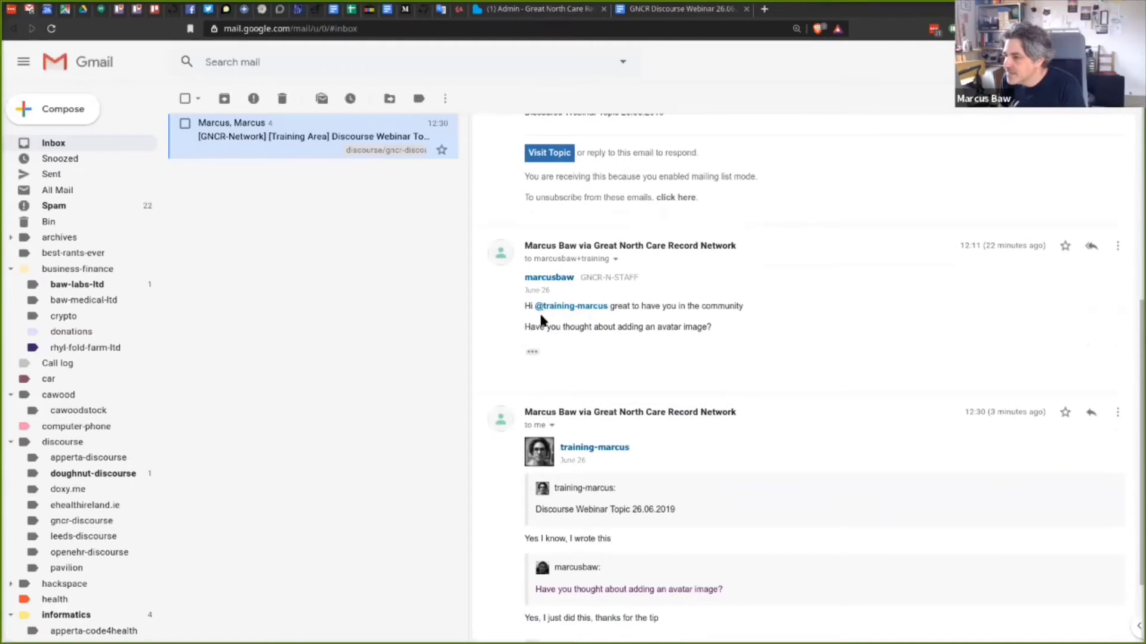
scroll(615, 339, down, 1)
scroll(785, 310, down, 1)
scroll(786, 310, up, 3)
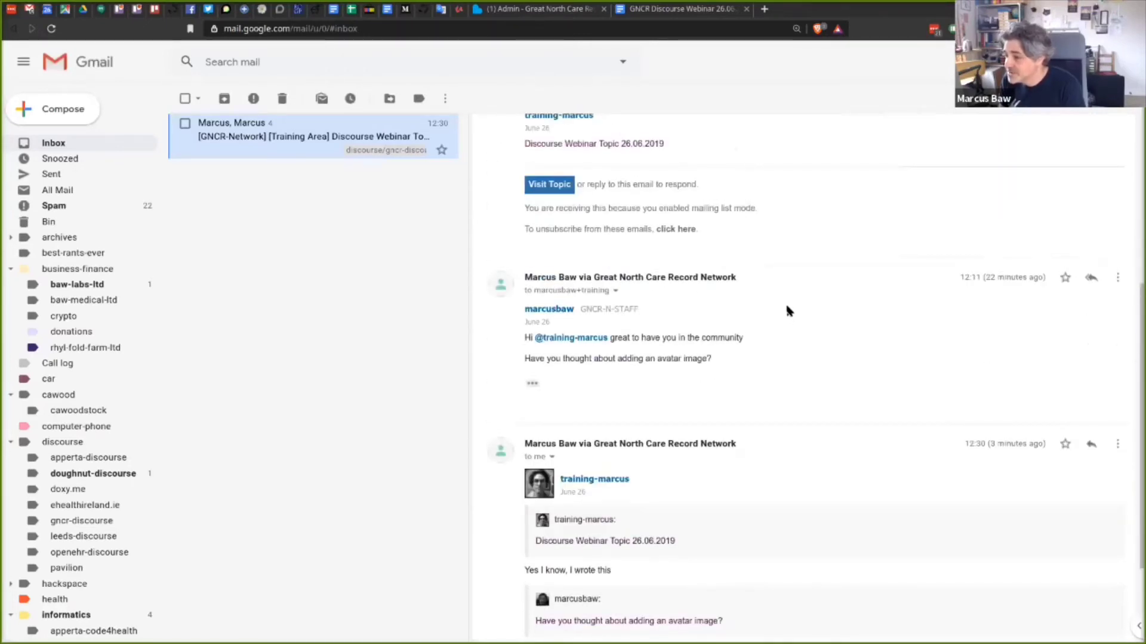
scroll(786, 311, down, 3)
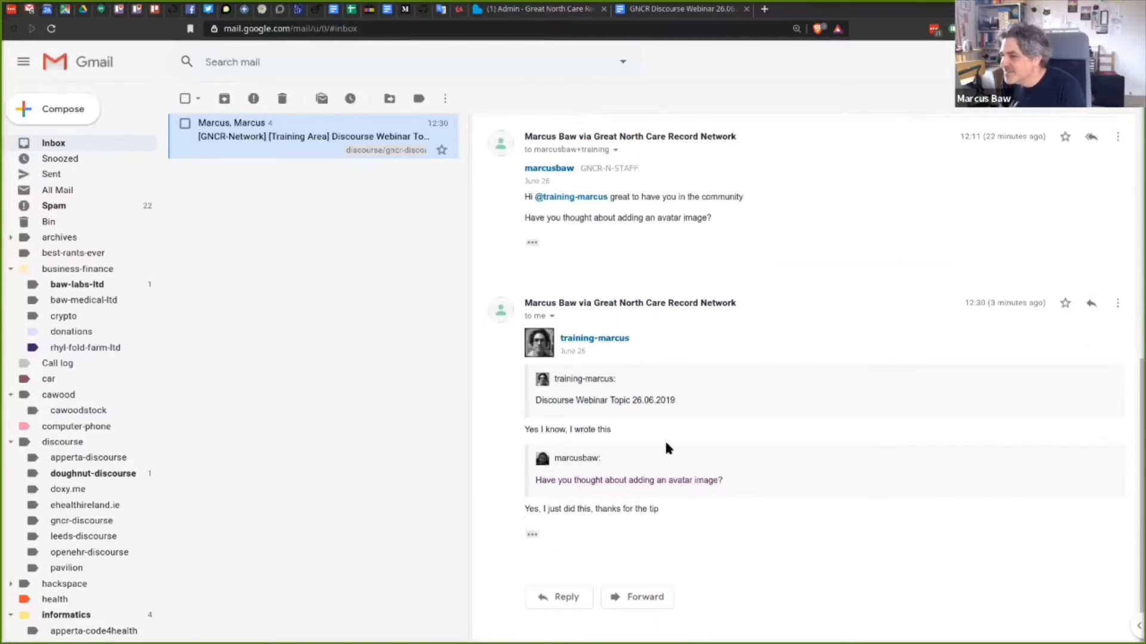
scroll(771, 267, up, 3)
scroll(772, 293, up, 2)
scroll(777, 307, up, 2)
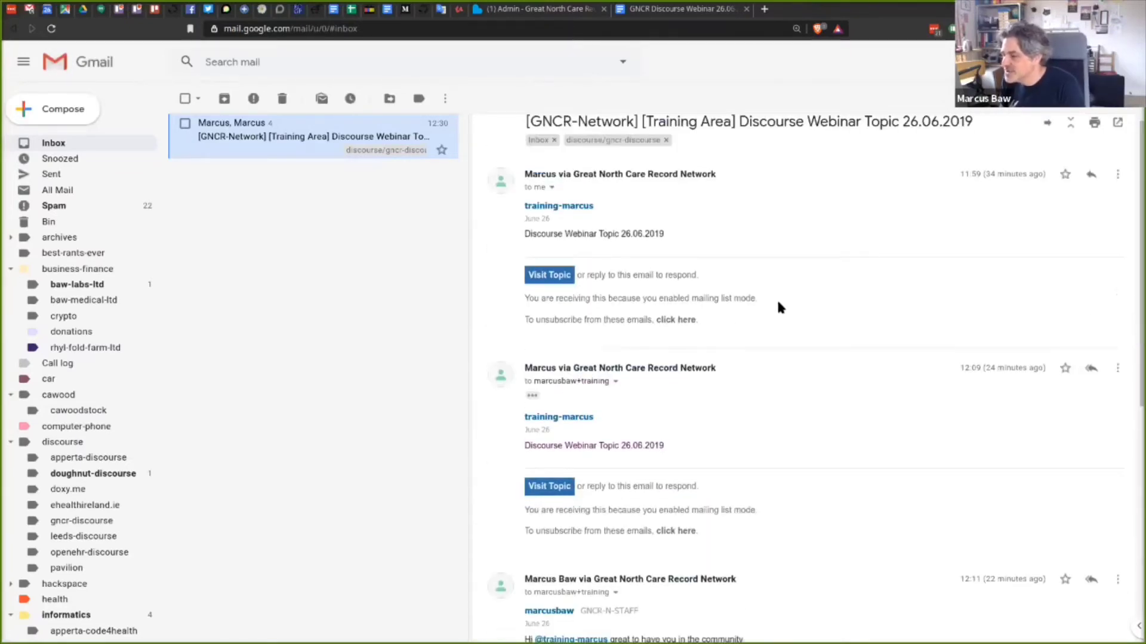
scroll(778, 307, down, 7)
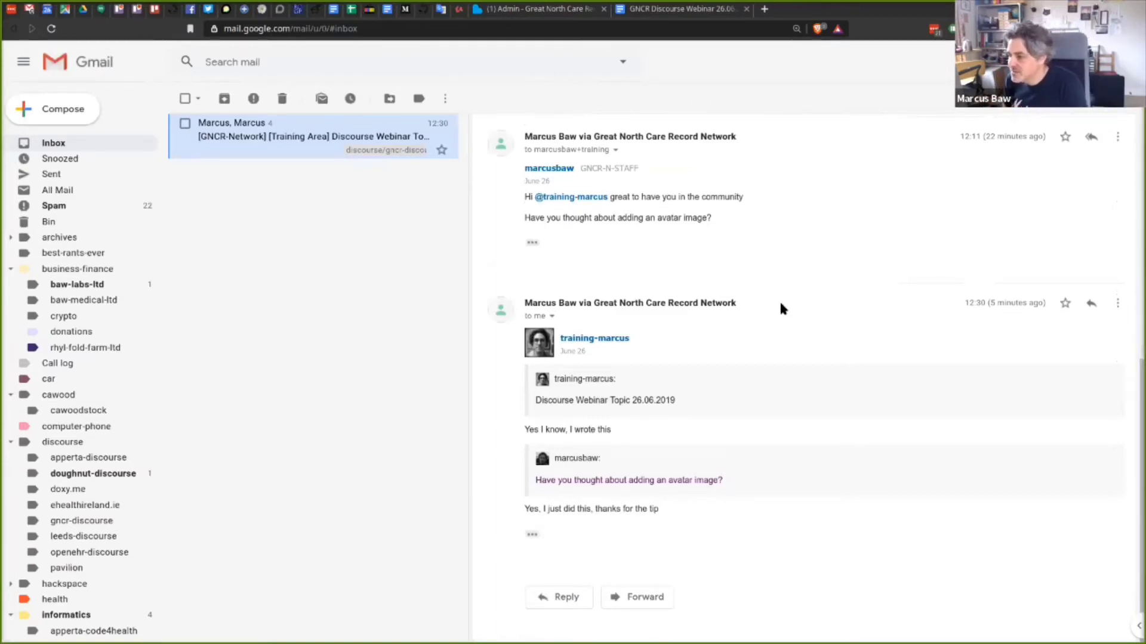
Reply to the latest notification email with "Replying right here from my email client" and send it
click(556, 598)
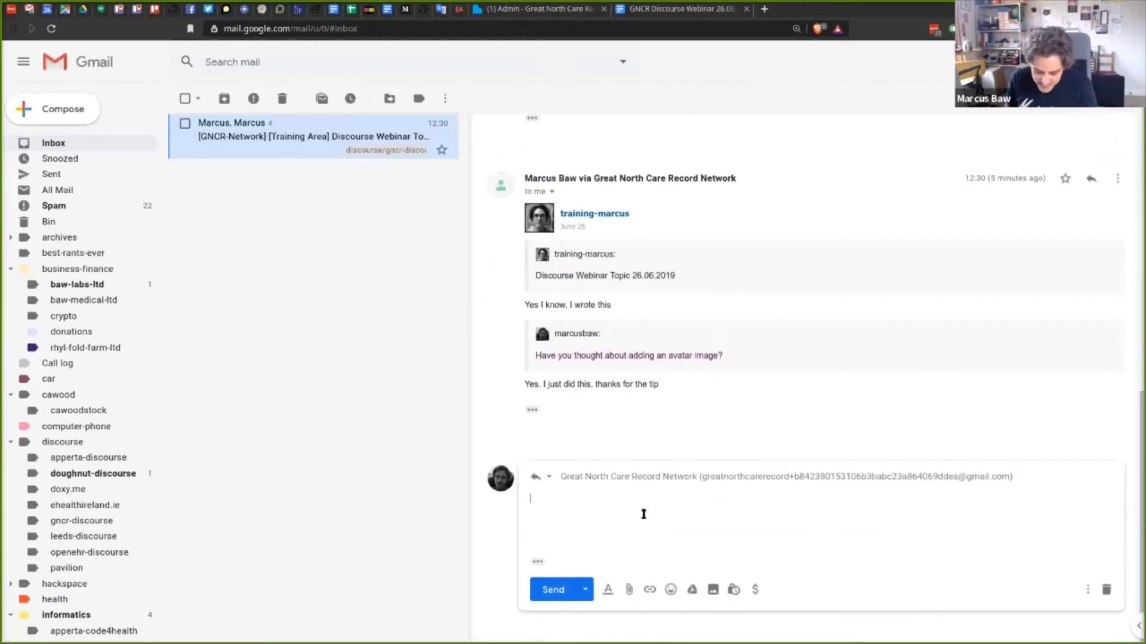
text(Replying right here from)
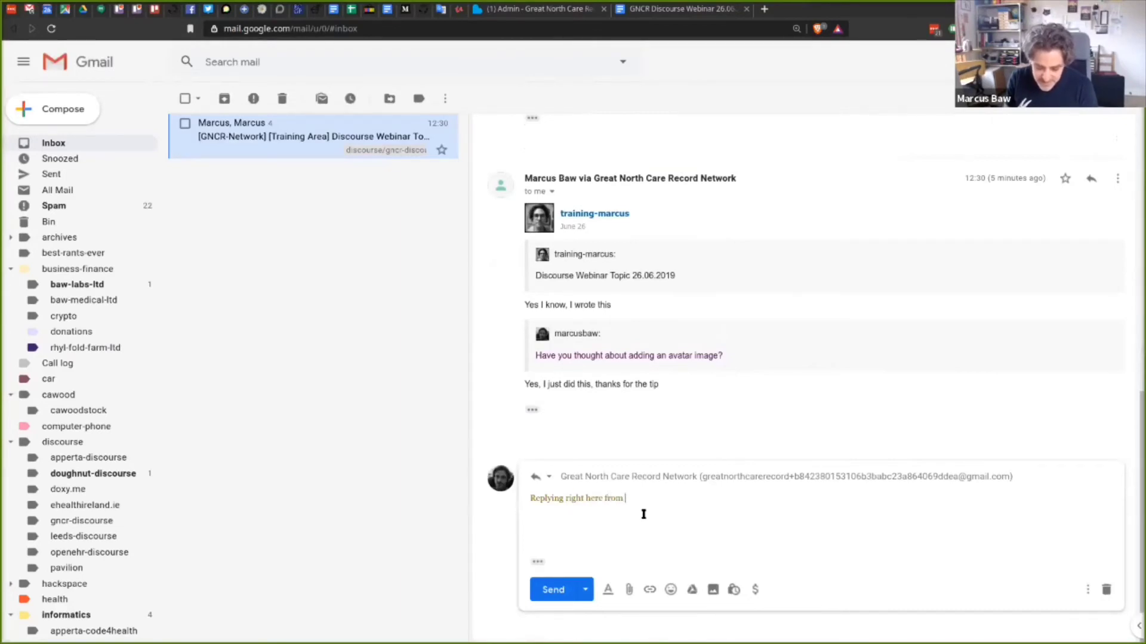
text( my email )
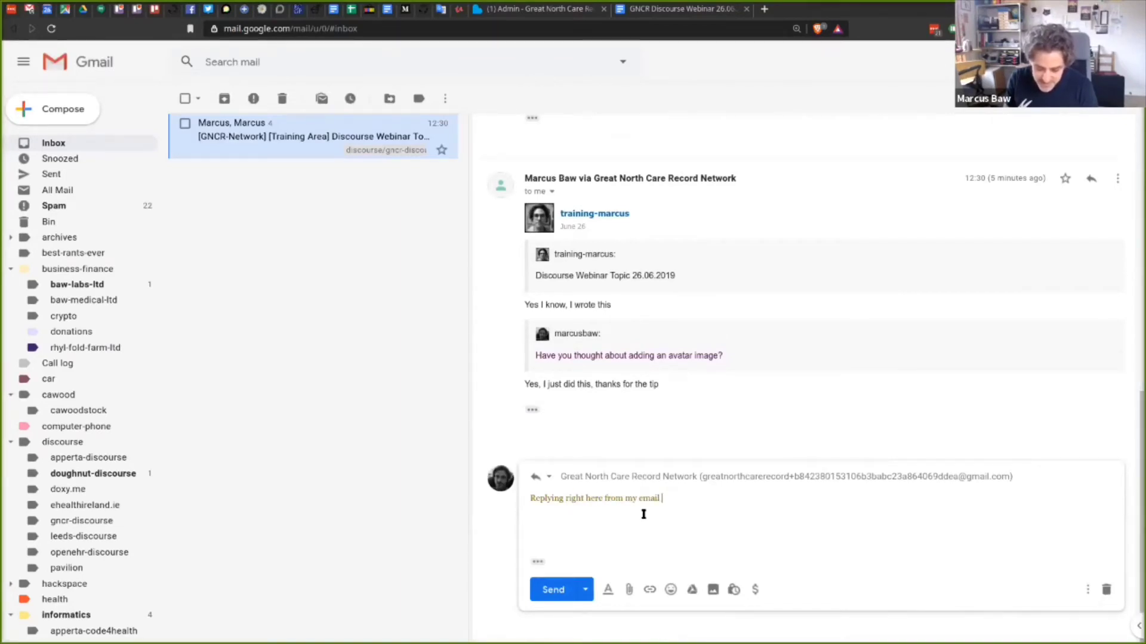
text(leient)
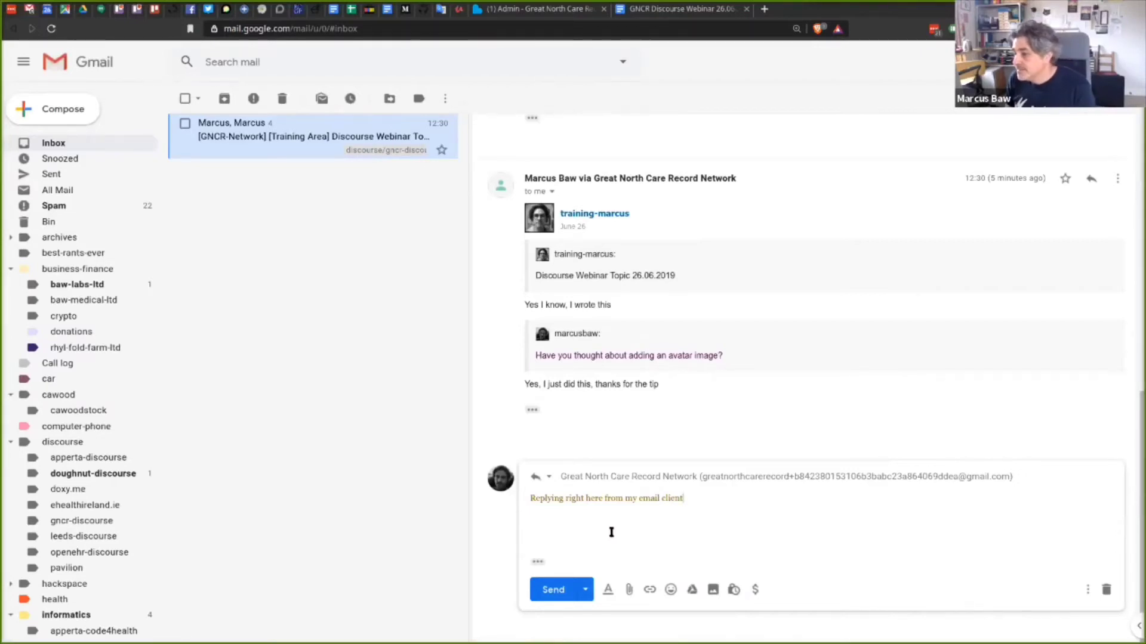
click(553, 591)
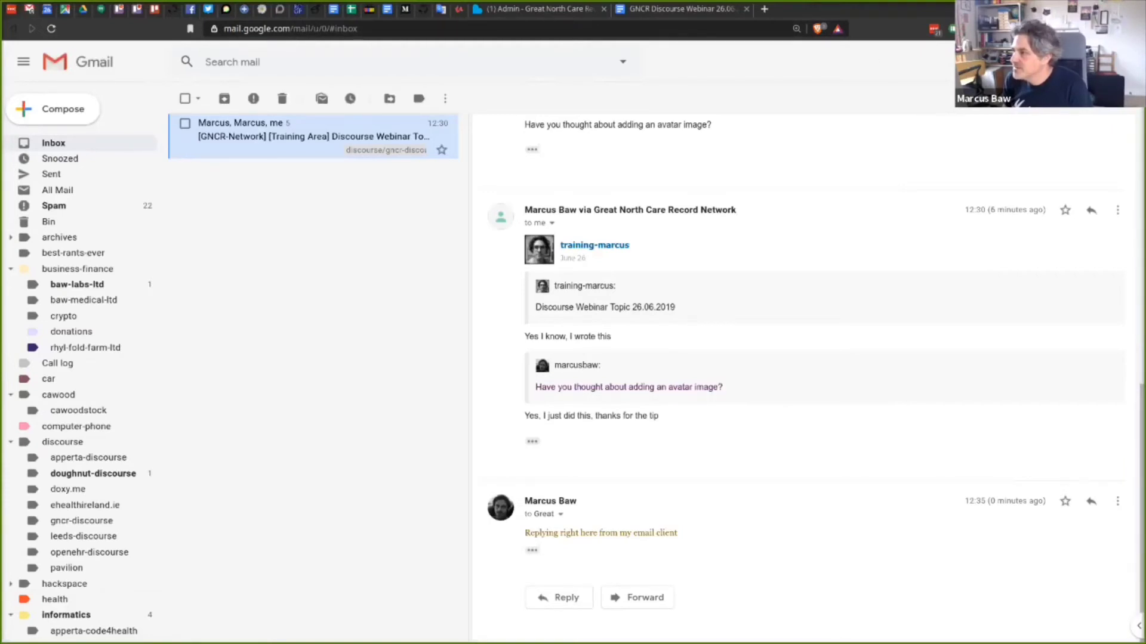
Switch back to the forum topic and check below the existing posts for the emailed reply
key(alt+Tab)
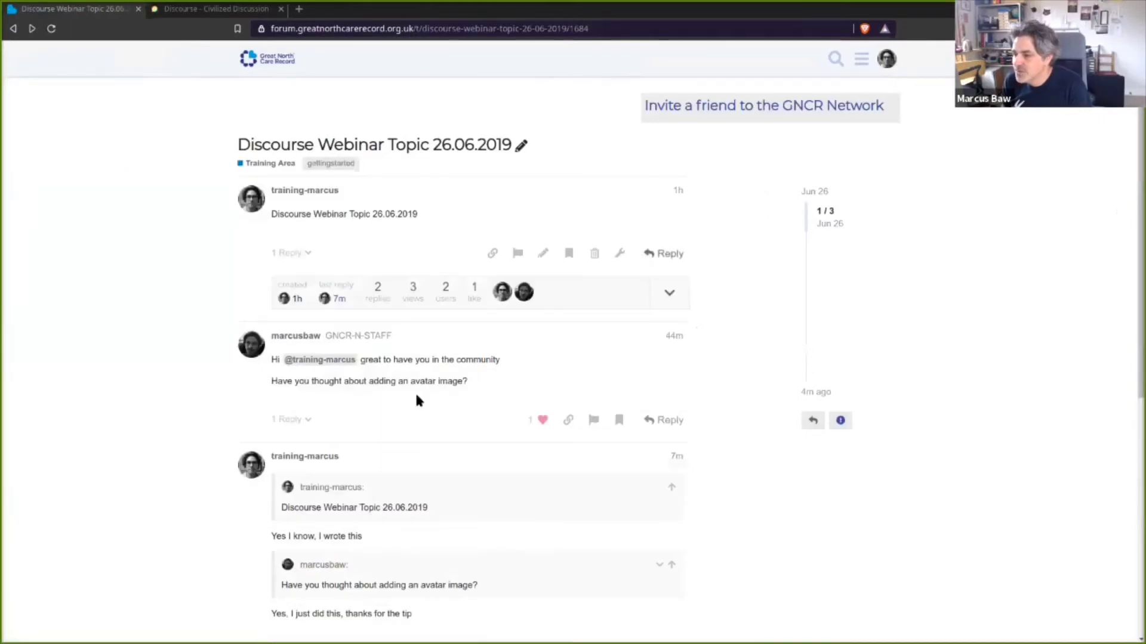
scroll(559, 455, down, 2)
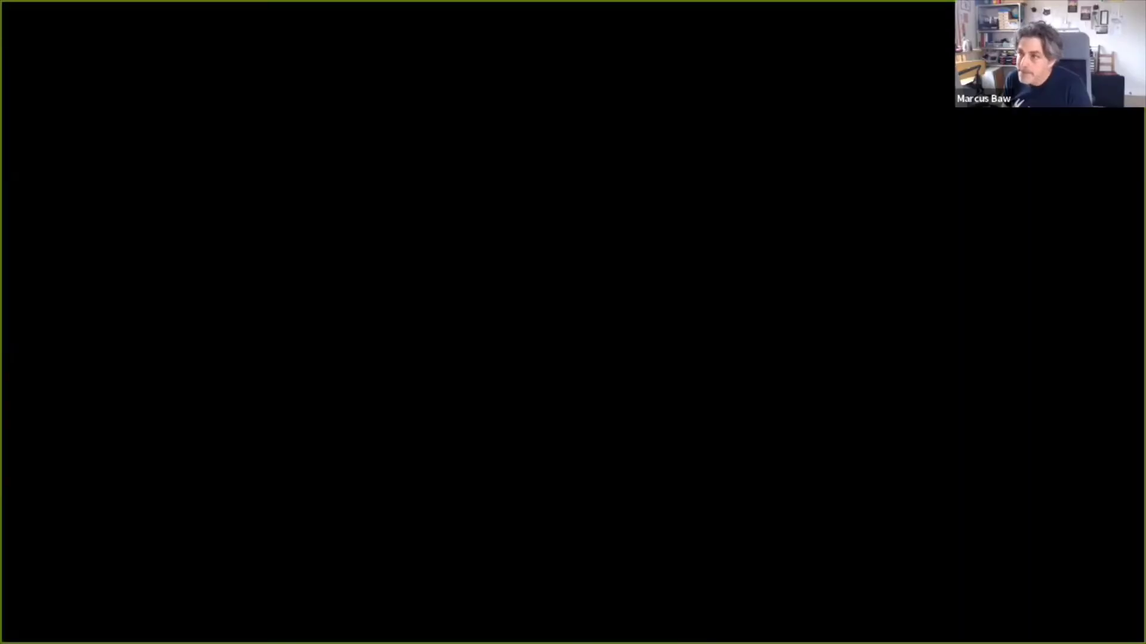
Return to Gmail and examine the mailing list mode and unsubscribe lines in the 12:09 notification email's footer
key(alt+Tab)
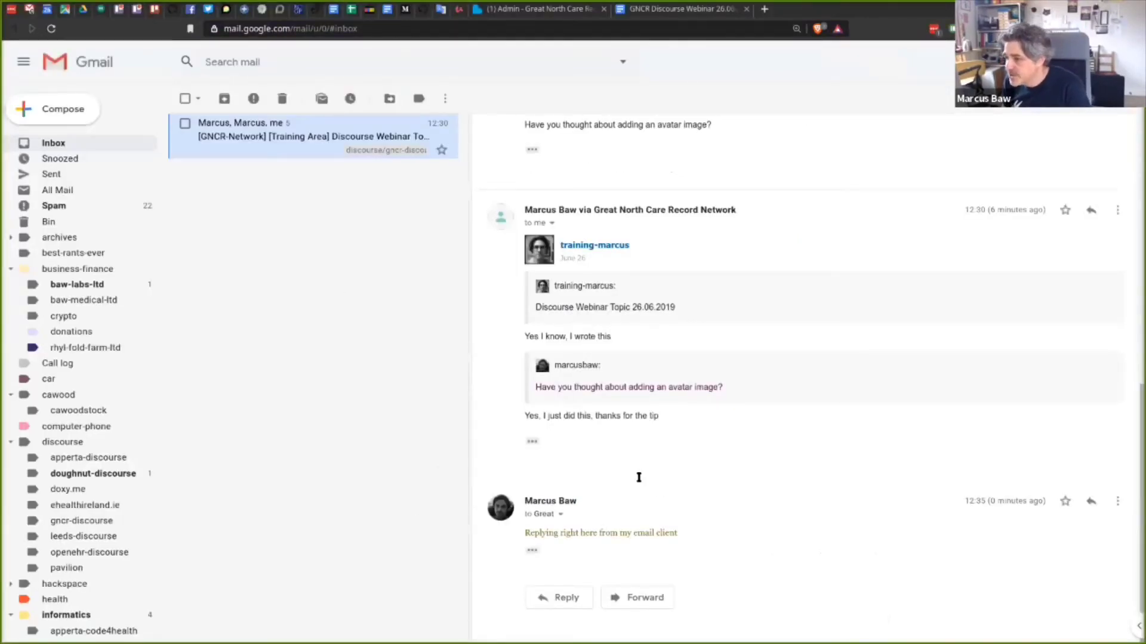
scroll(638, 477, up, 6)
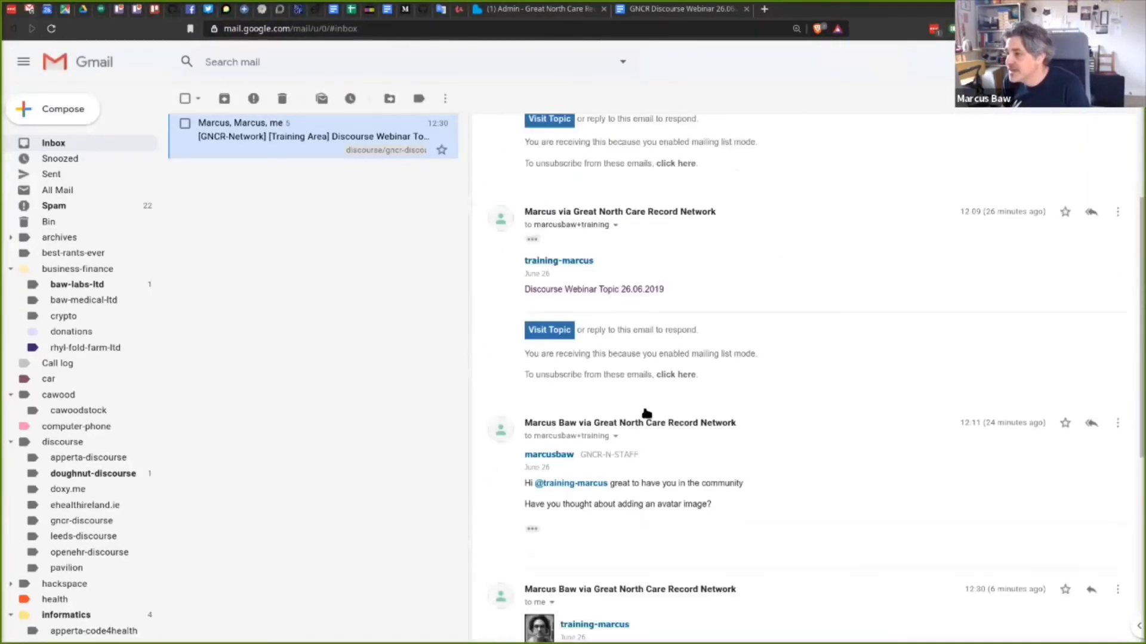
scroll(683, 376, up, 2)
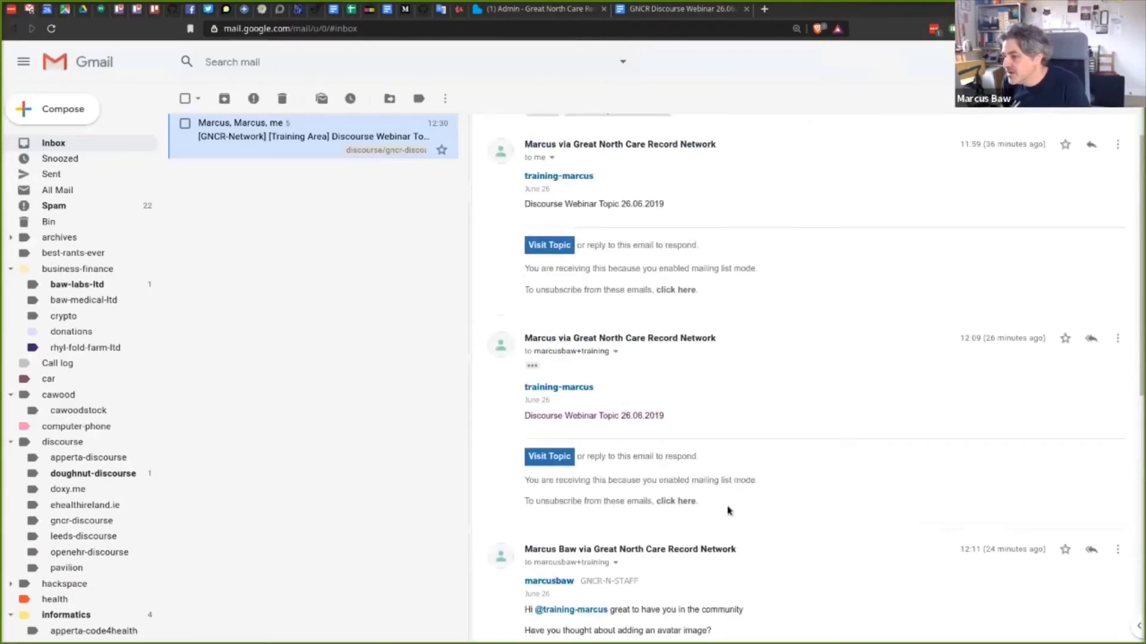
drag(525, 480, 757, 482)
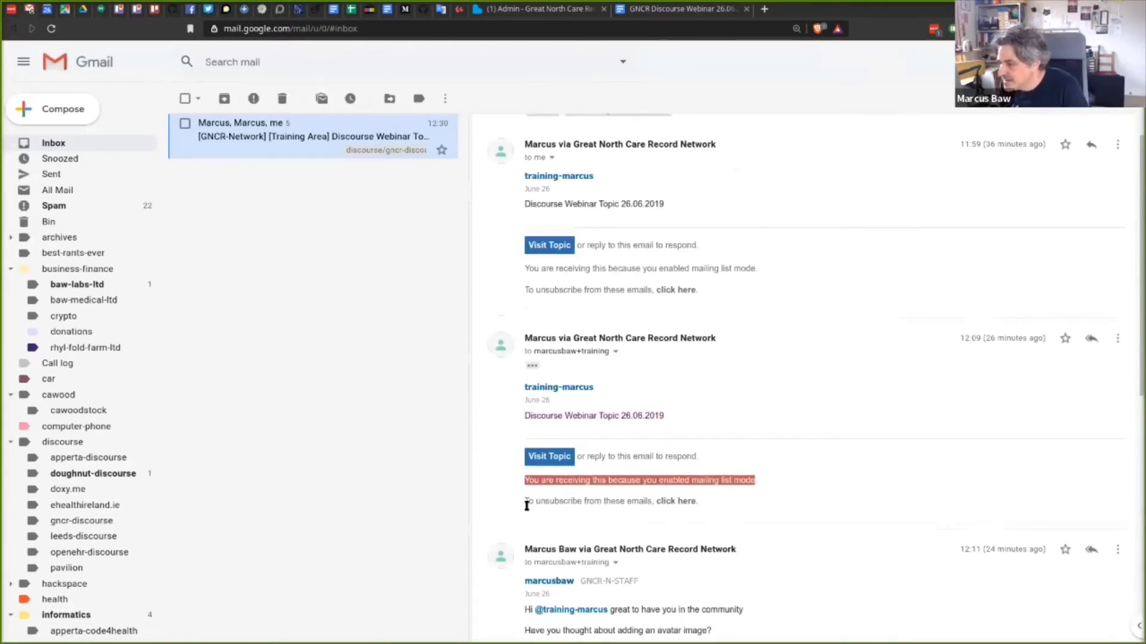
drag(526, 503, 650, 502)
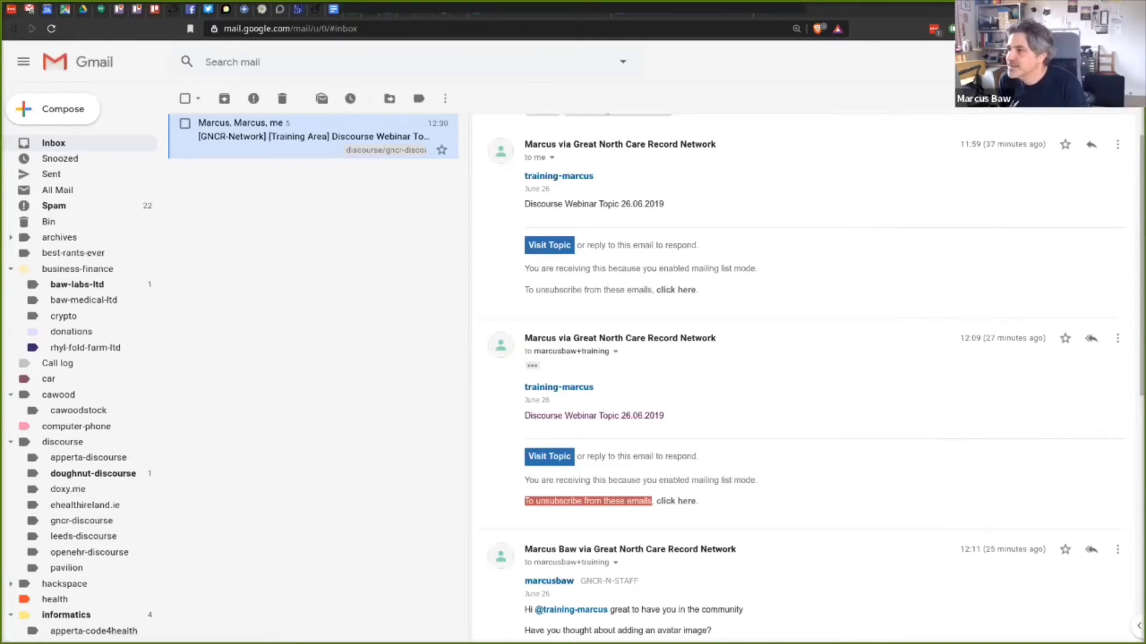
Switch to the forum topic and examine the reply sent by email at the end of the thread
key(alt+Tab)
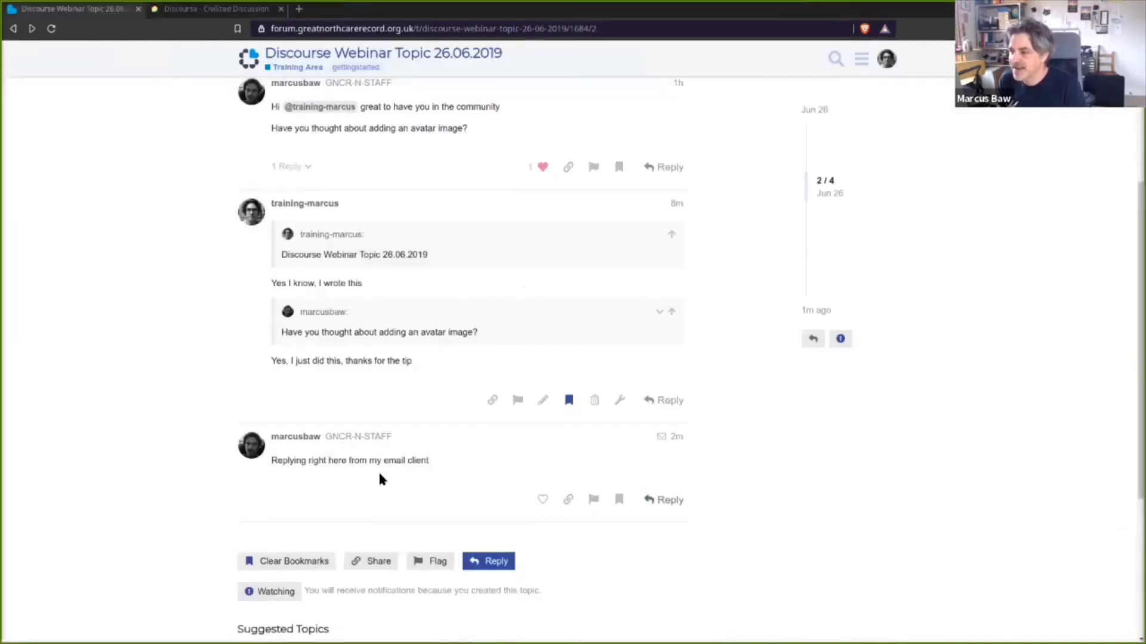
scroll(435, 466, down, 2)
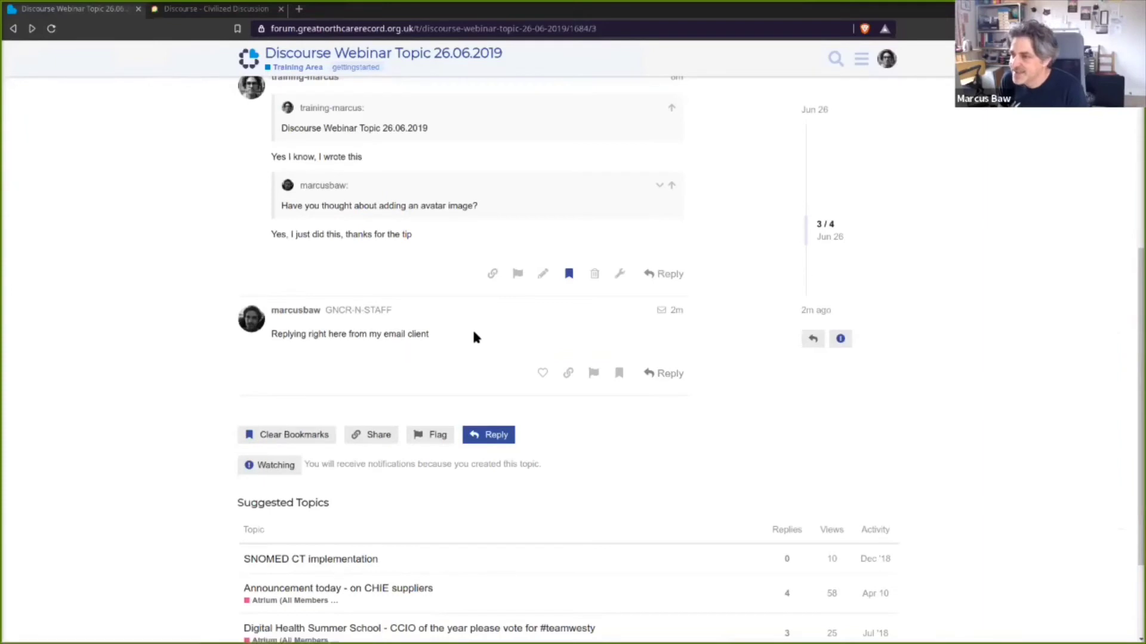
drag(430, 334, 272, 335)
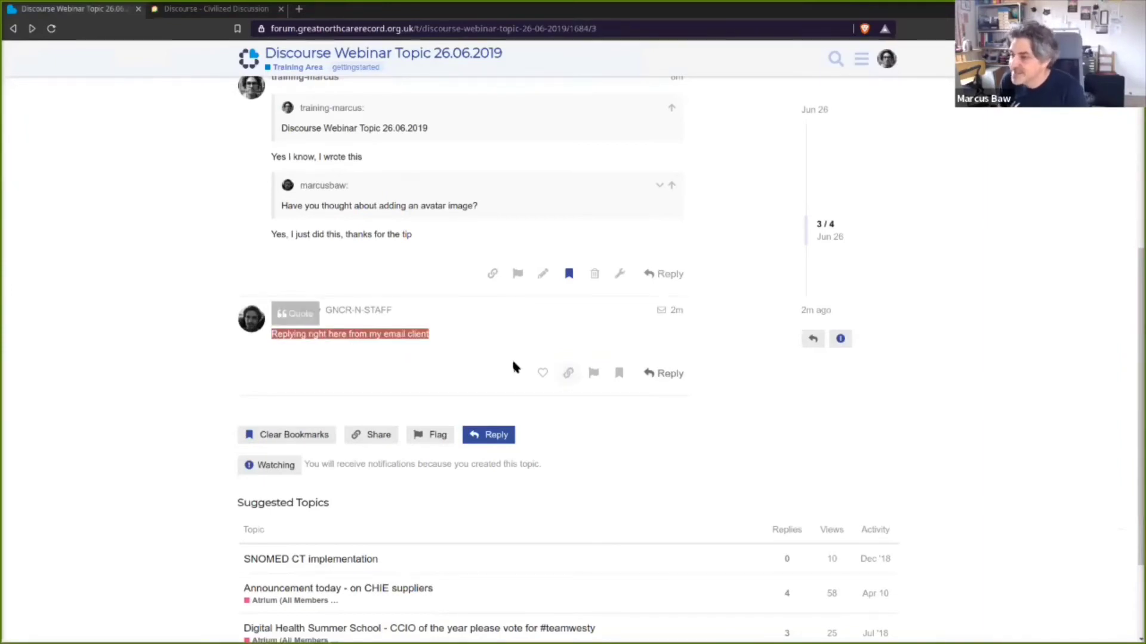
click(435, 361)
scroll(450, 376, up, 1)
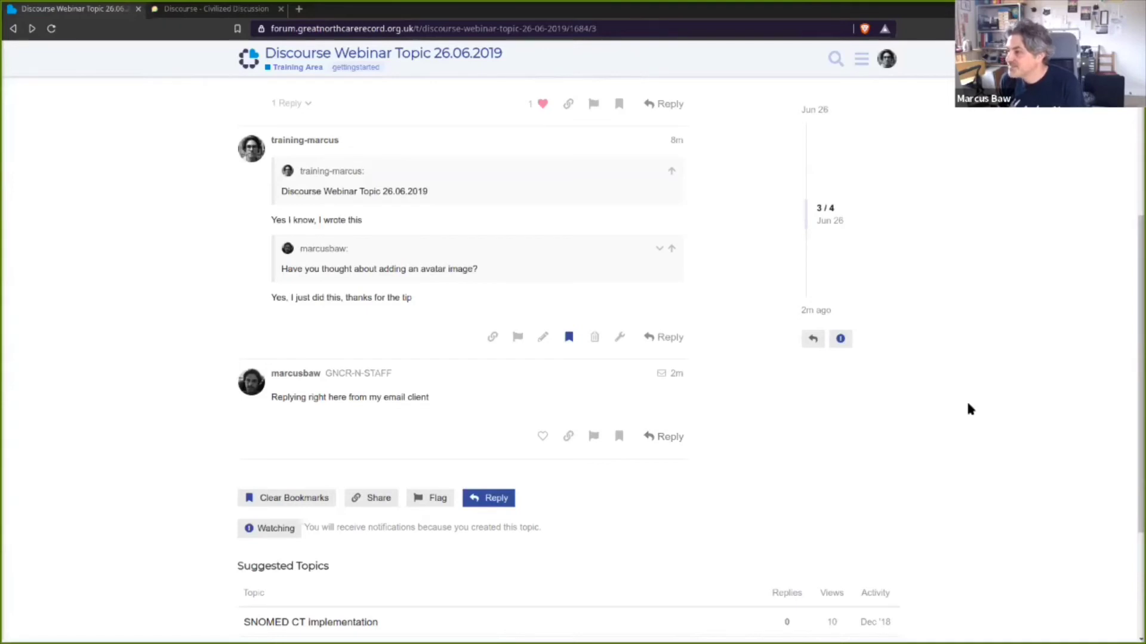
Open the training account's preferences from the forum topic and bring up its email settings
scroll(955, 298, up, 5)
click(887, 59)
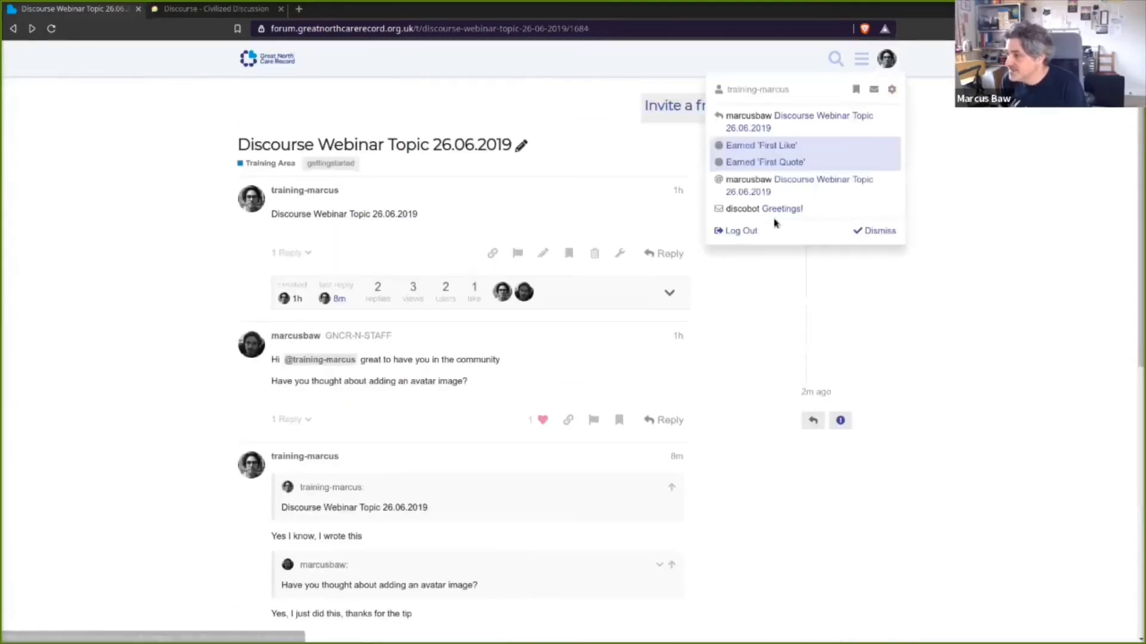
click(892, 91)
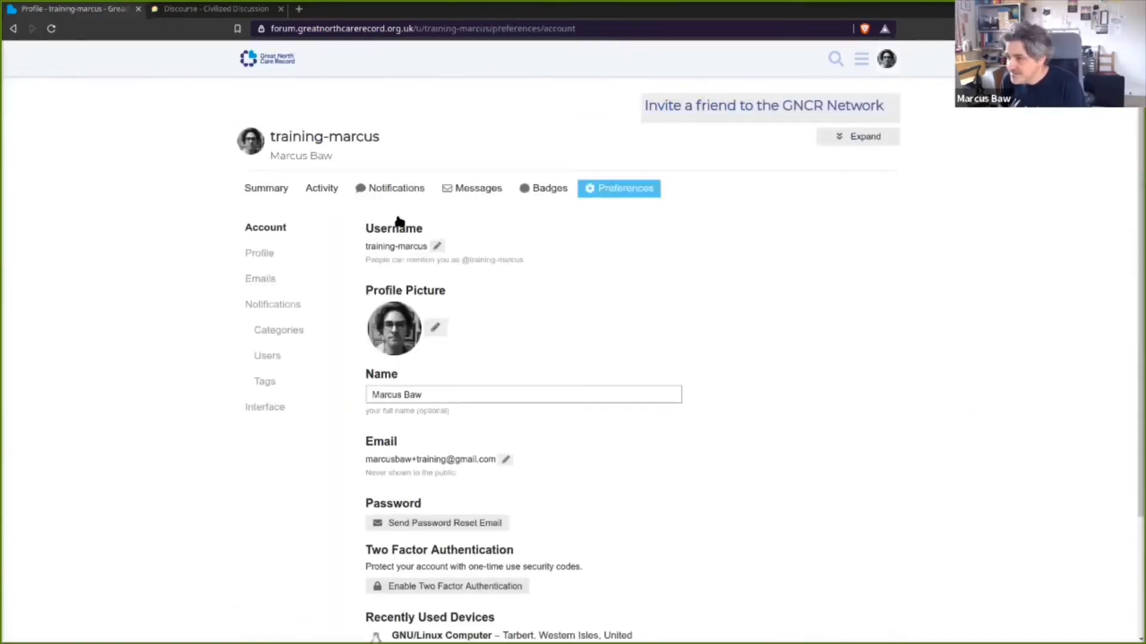
click(264, 283)
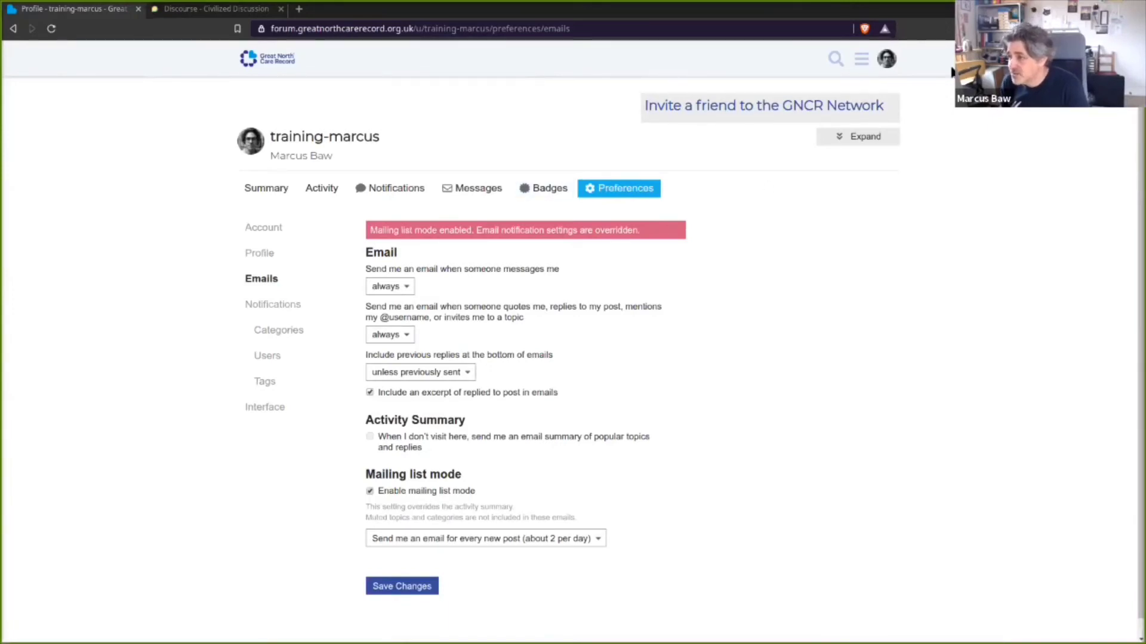
Reopen the account's email preferences and examine the frequency choices offered for mailing list mode
click(886, 59)
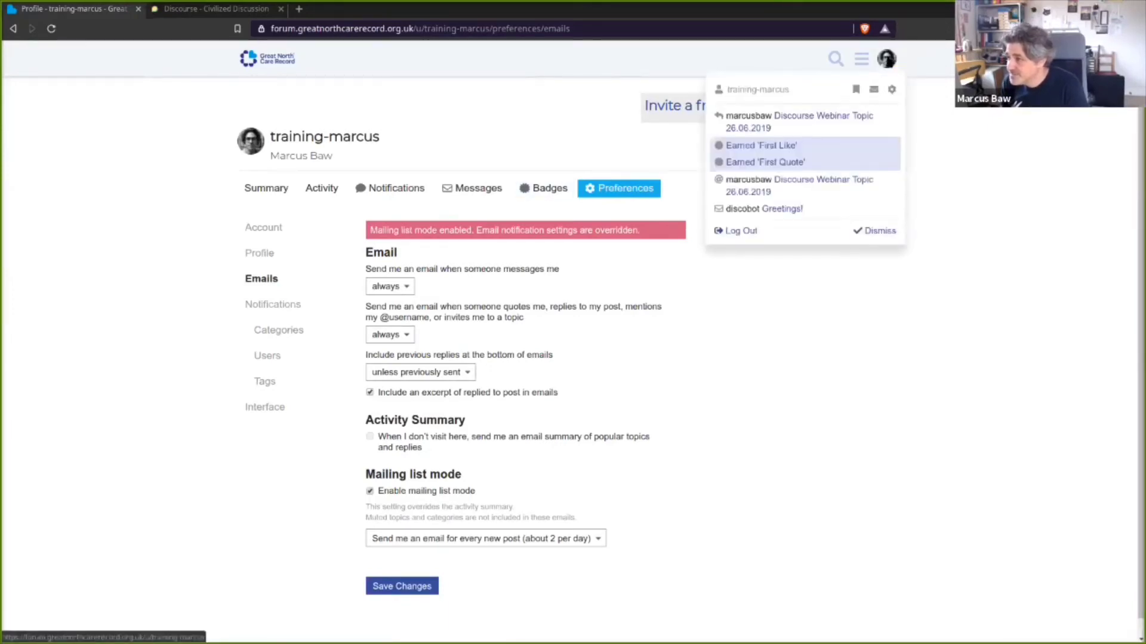
click(892, 90)
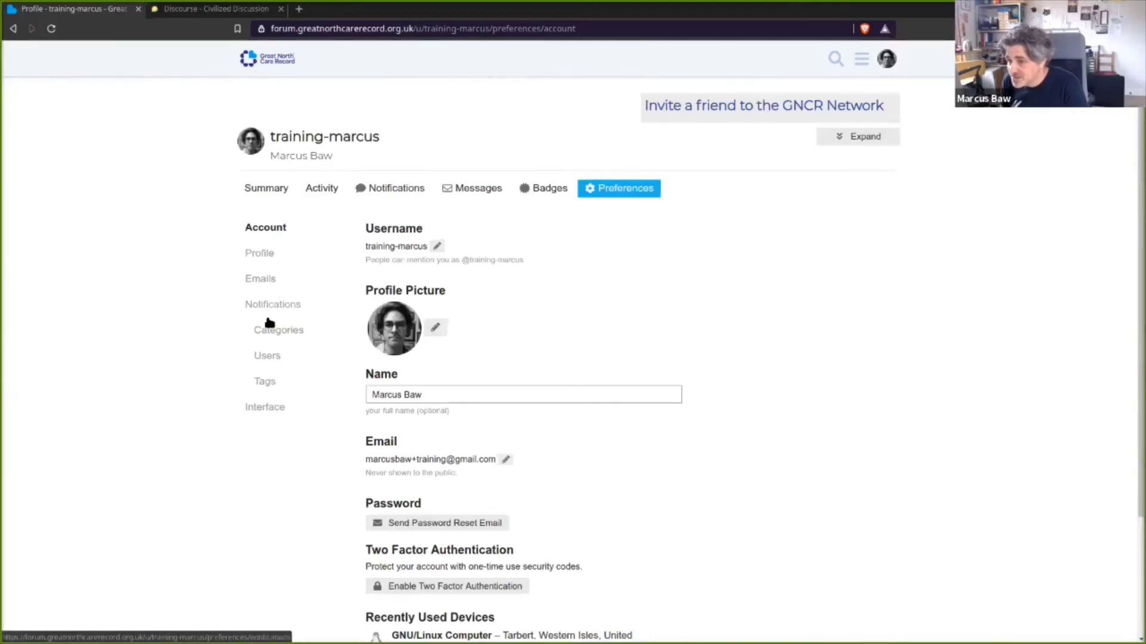
click(263, 281)
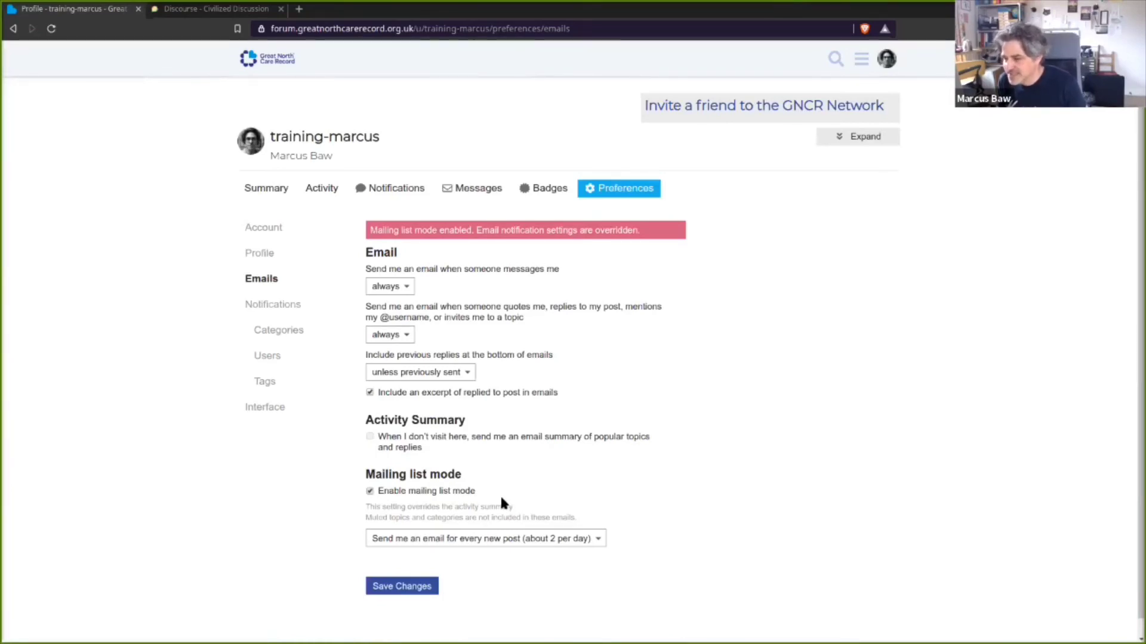
click(455, 541)
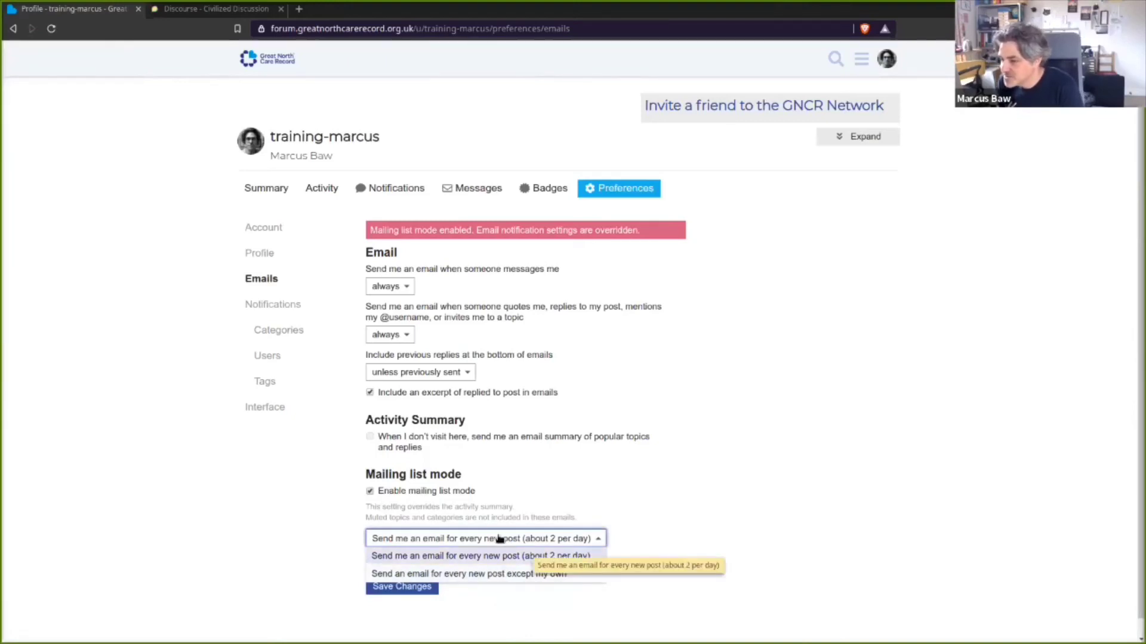
click(608, 471)
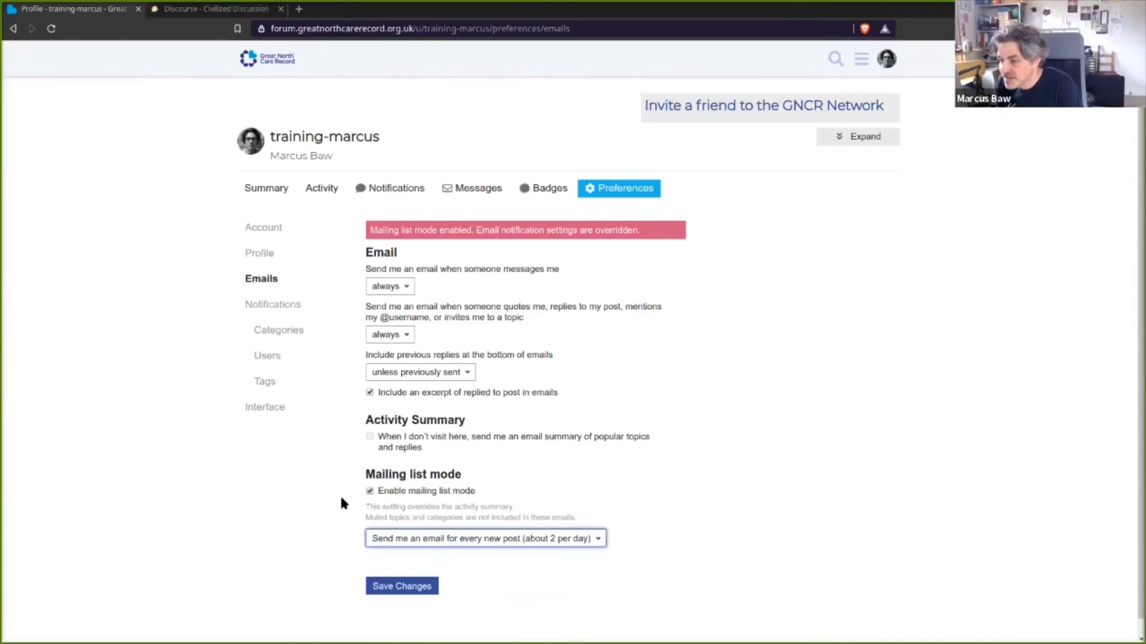
Turn off mailing list mode and examine the setting for emails about quotes, replies, mentions and invitations
click(370, 491)
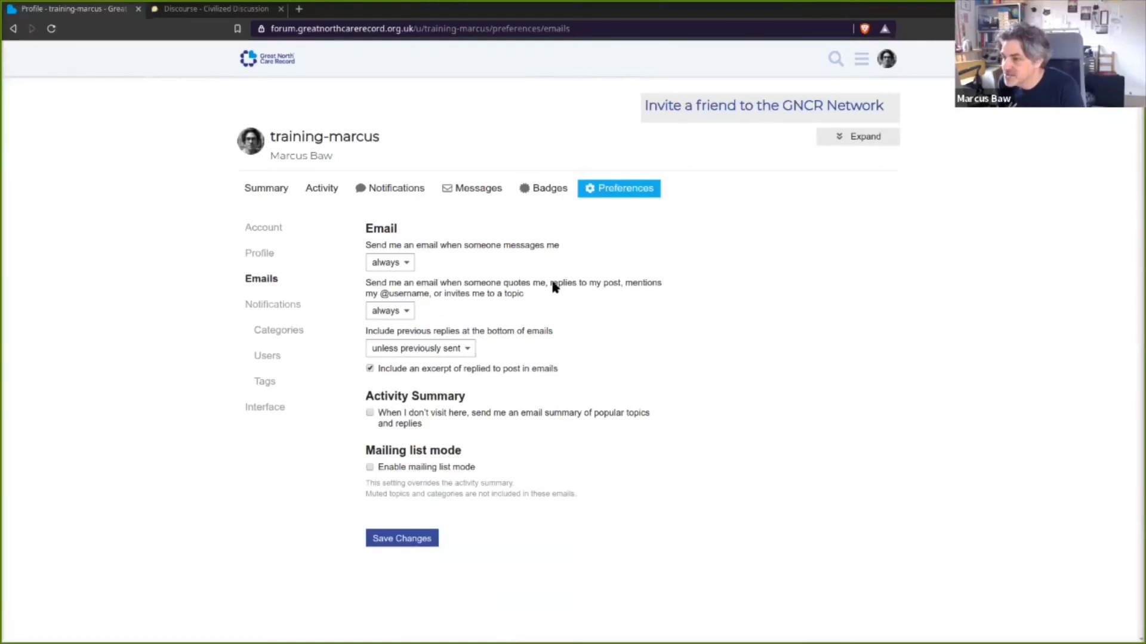
drag(584, 284, 523, 296)
click(537, 306)
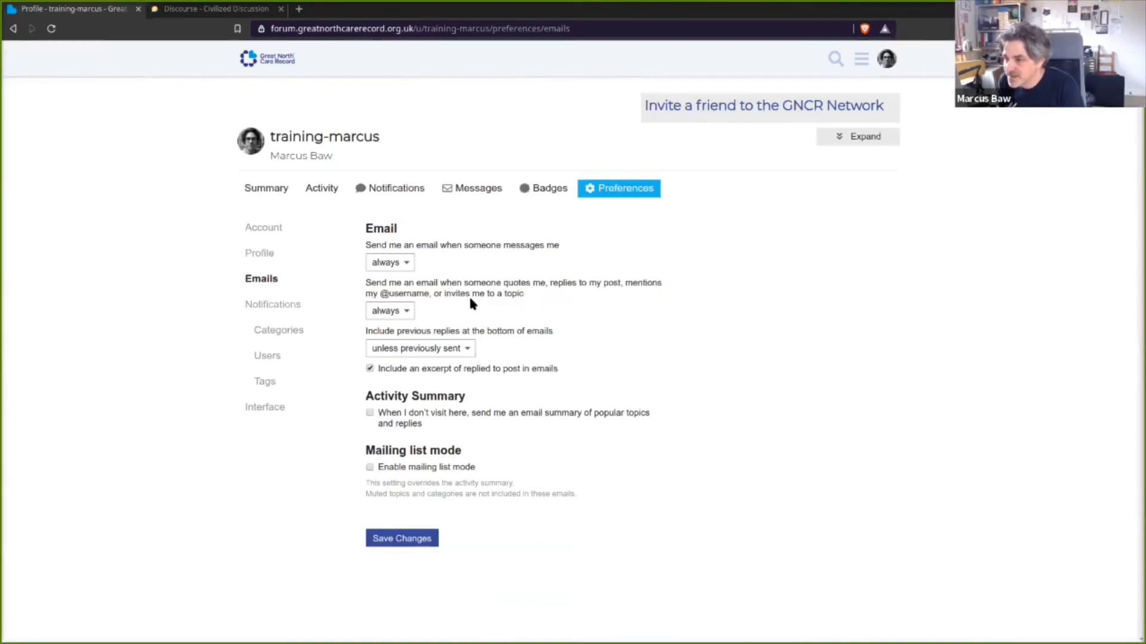
In the category notification preferences, add Training Area to the watched categories and highlight the explanation of watching
click(274, 306)
click(278, 334)
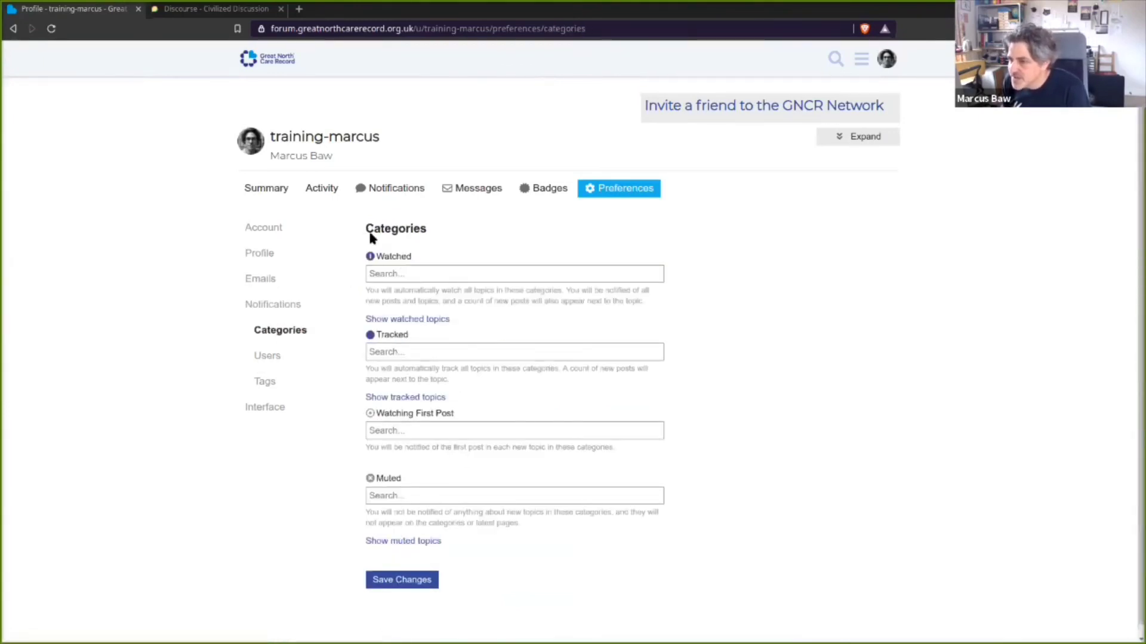
click(498, 276)
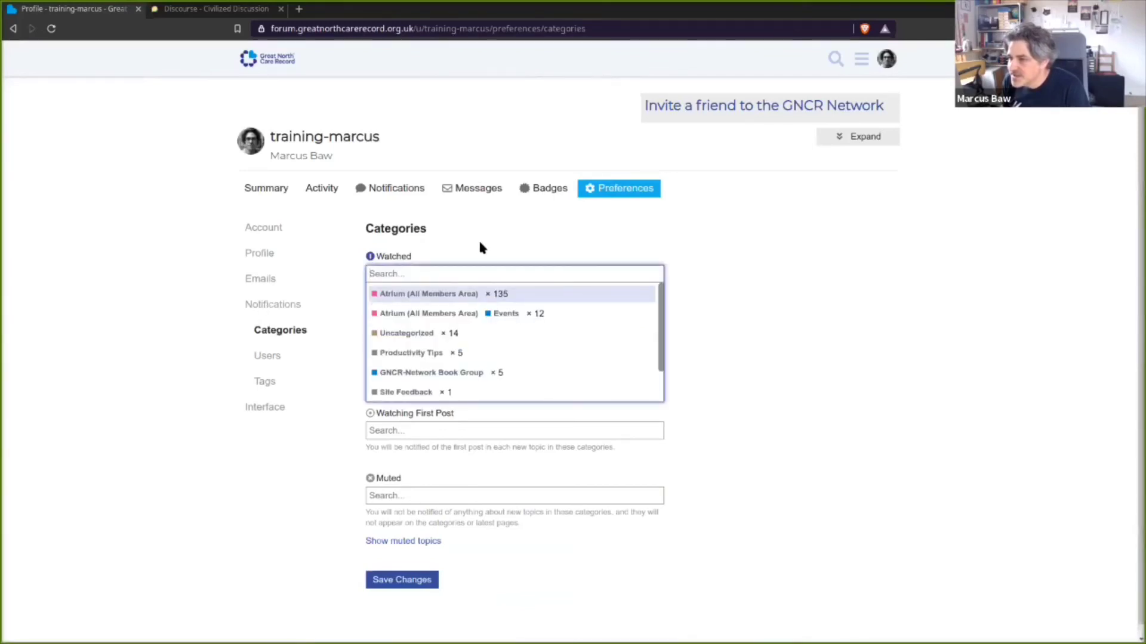
click(385, 233)
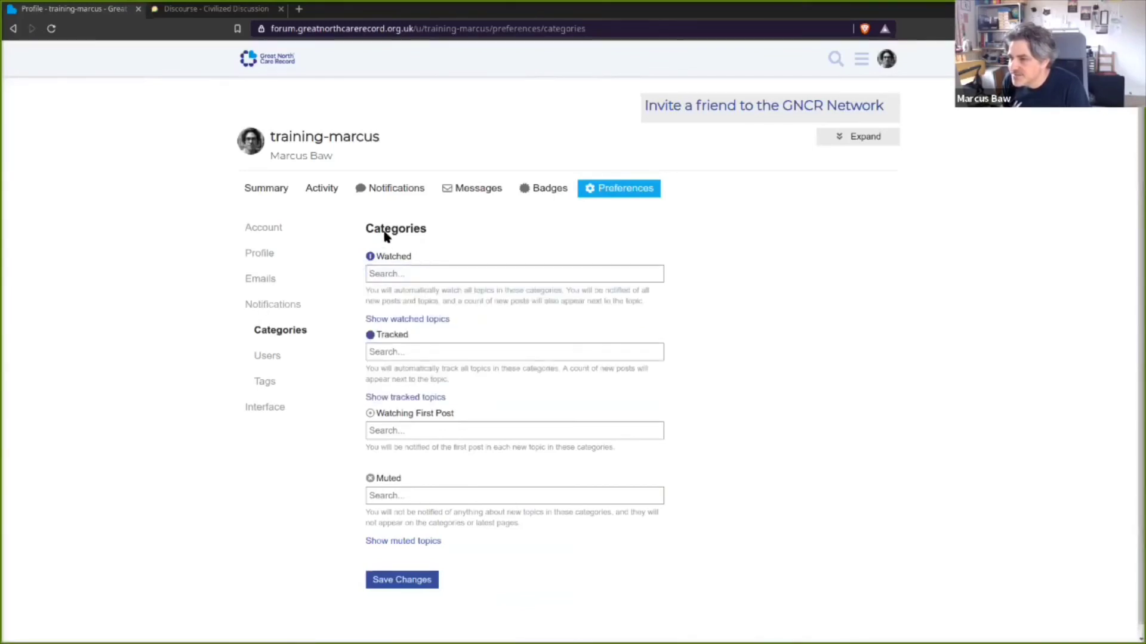
click(402, 273)
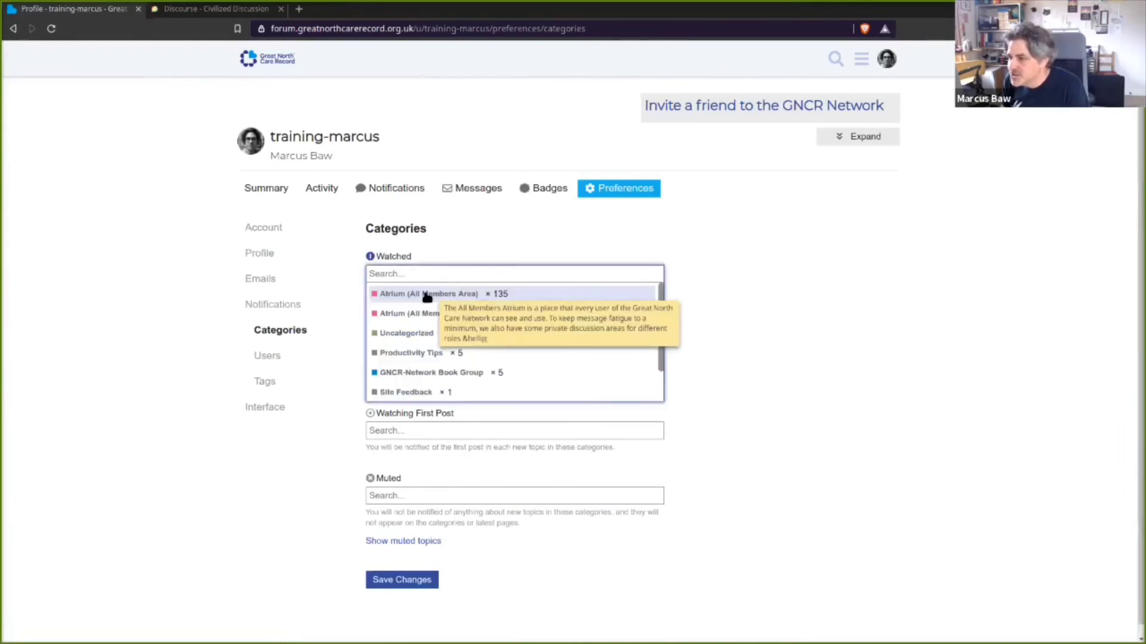
scroll(427, 373, down, 2)
click(437, 371)
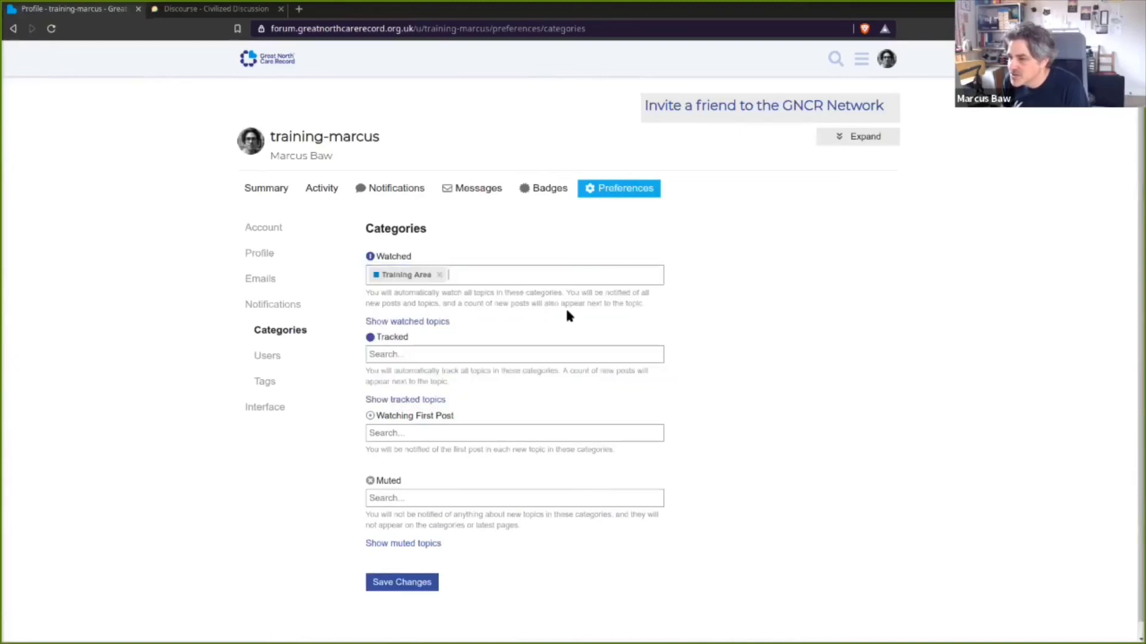
drag(393, 293, 562, 294)
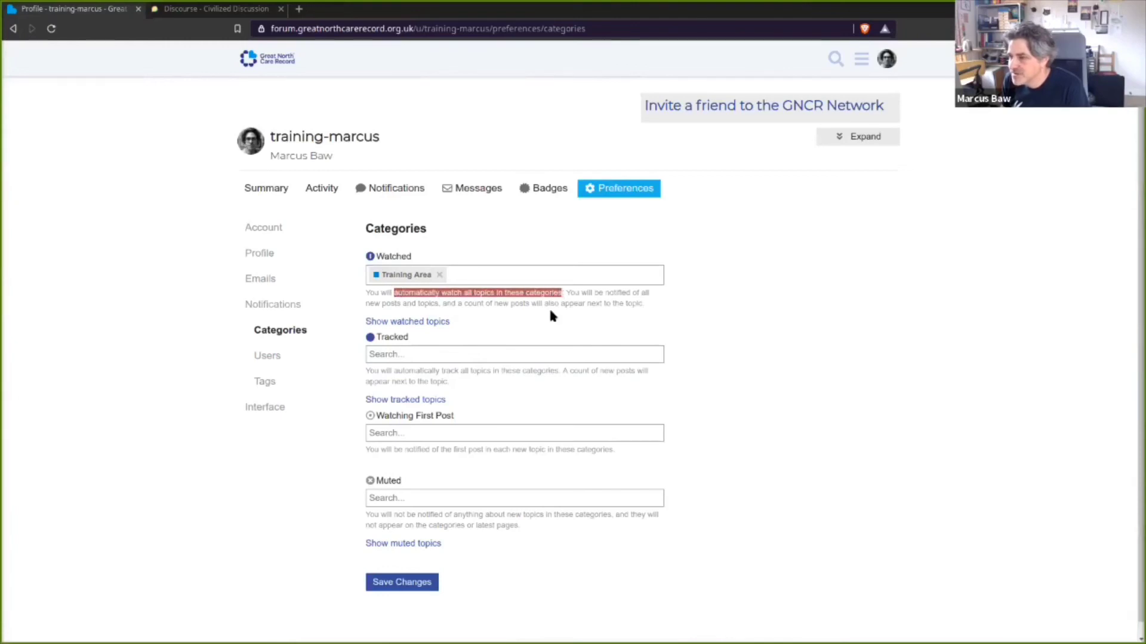
click(547, 312)
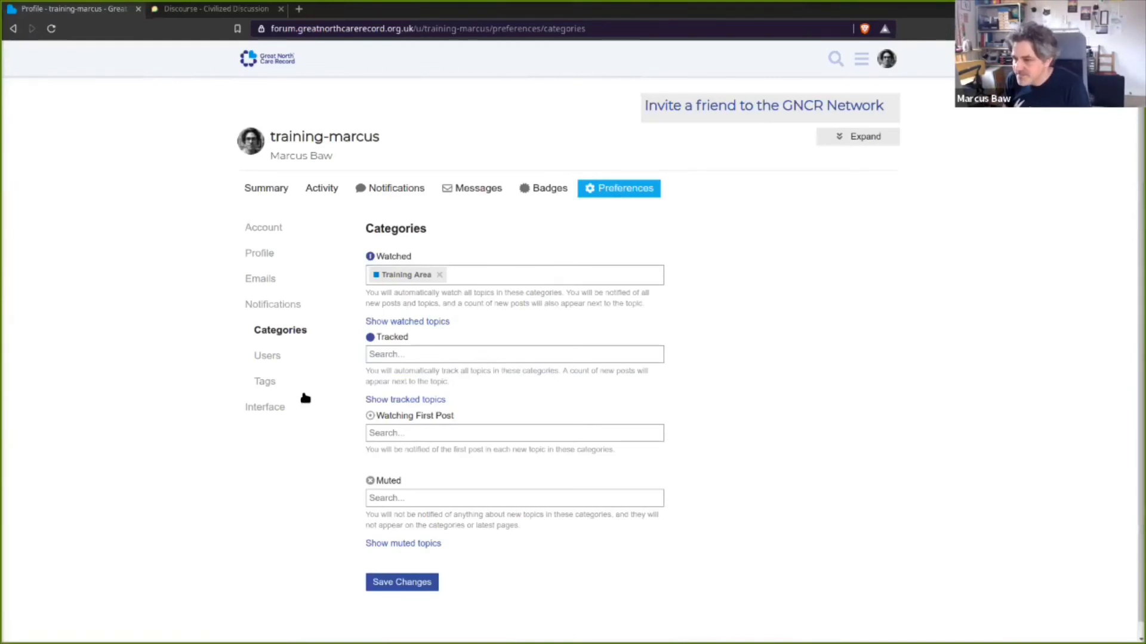
Add Productivity Tips to the muted categories
click(409, 500)
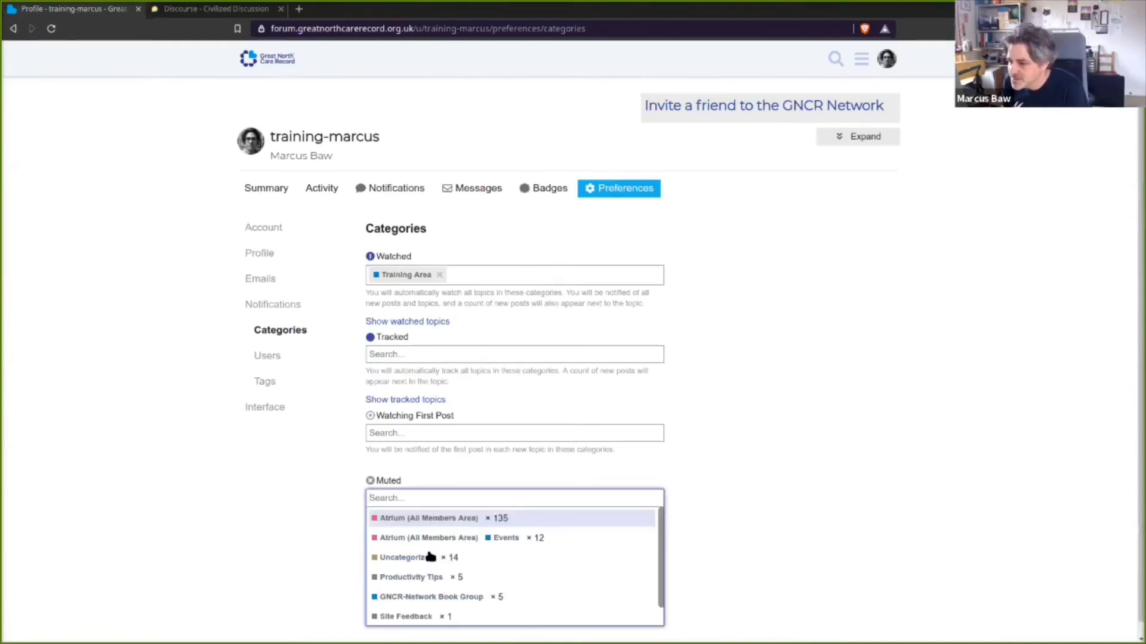
scroll(507, 557, down, 1)
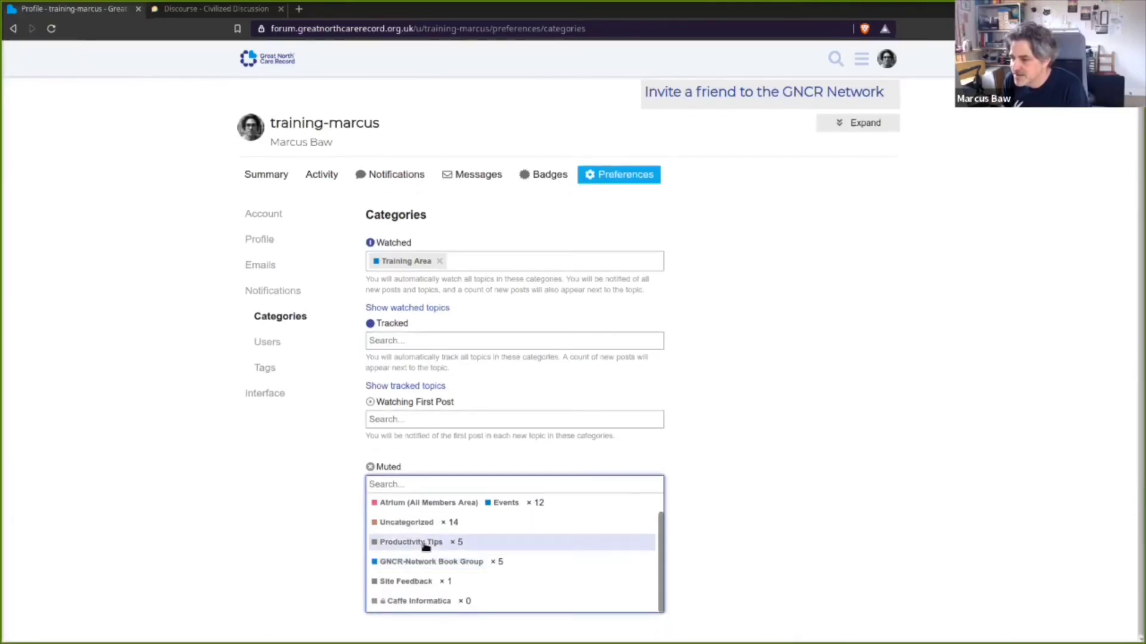
click(422, 542)
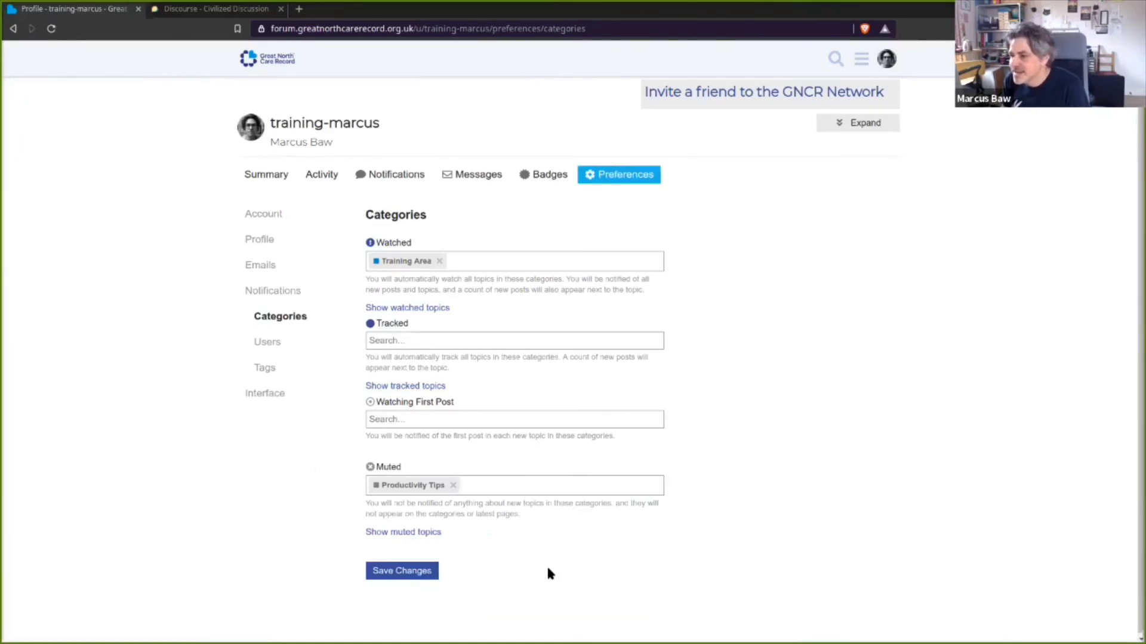
scroll(549, 572, down, 1)
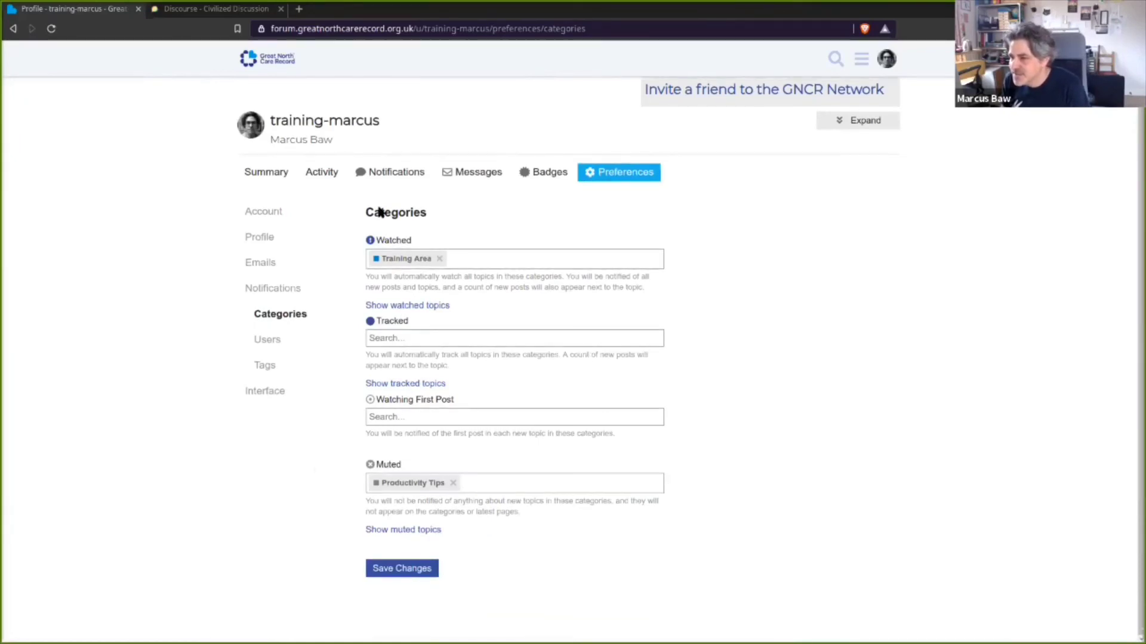
Show the muted topics list, then browse to the Training Area category and open the Discourse Webinar Topic 26.06.2019
click(433, 532)
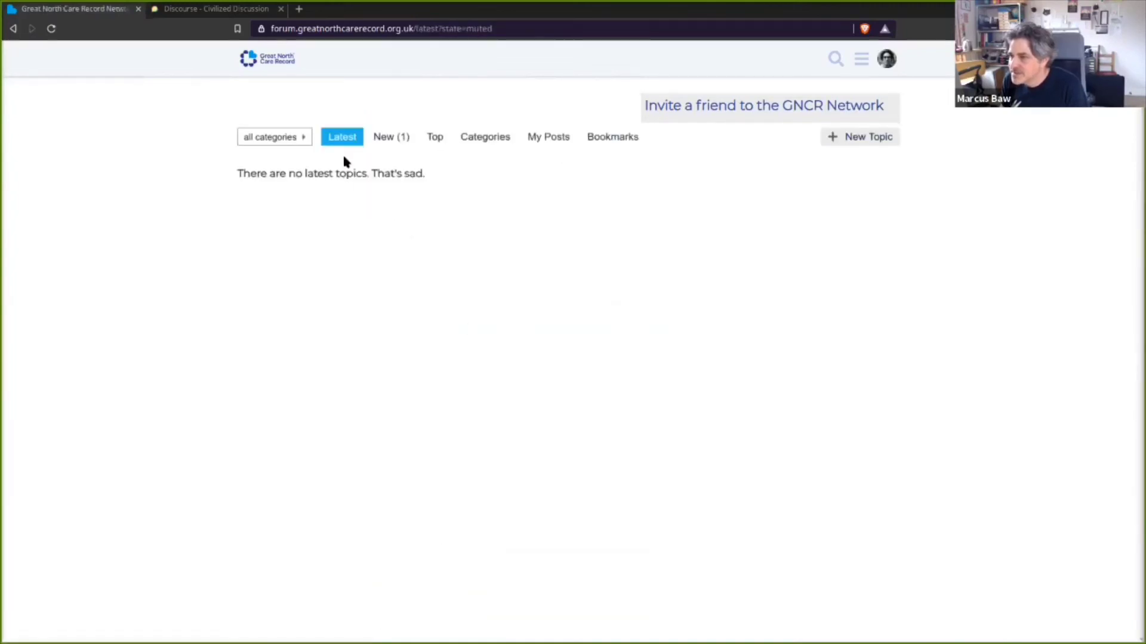
click(301, 143)
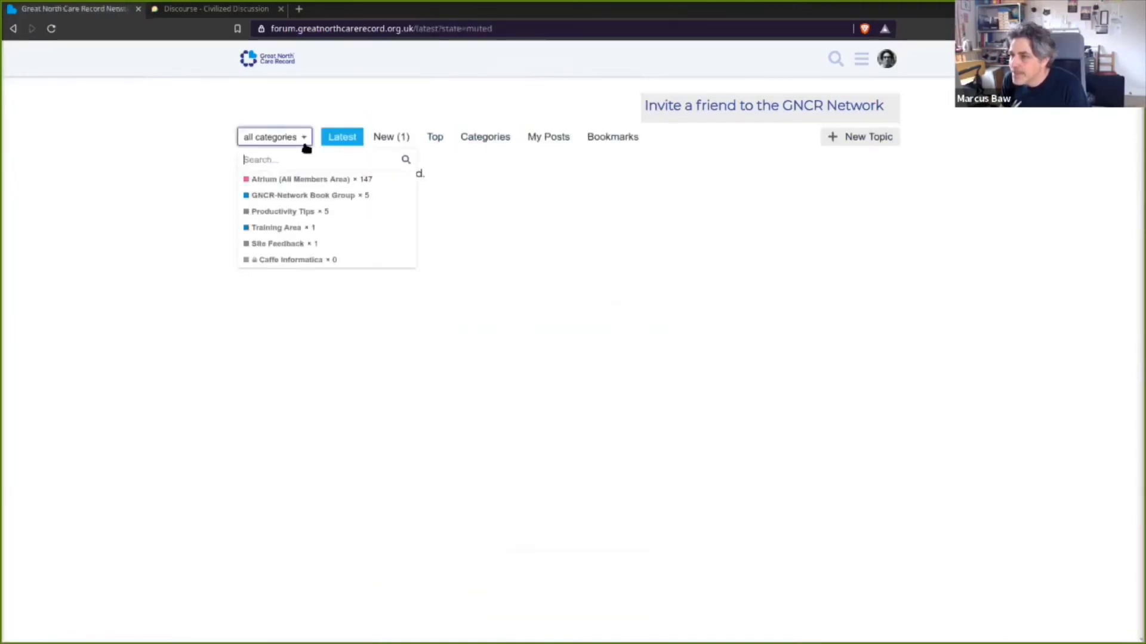
click(286, 228)
click(275, 234)
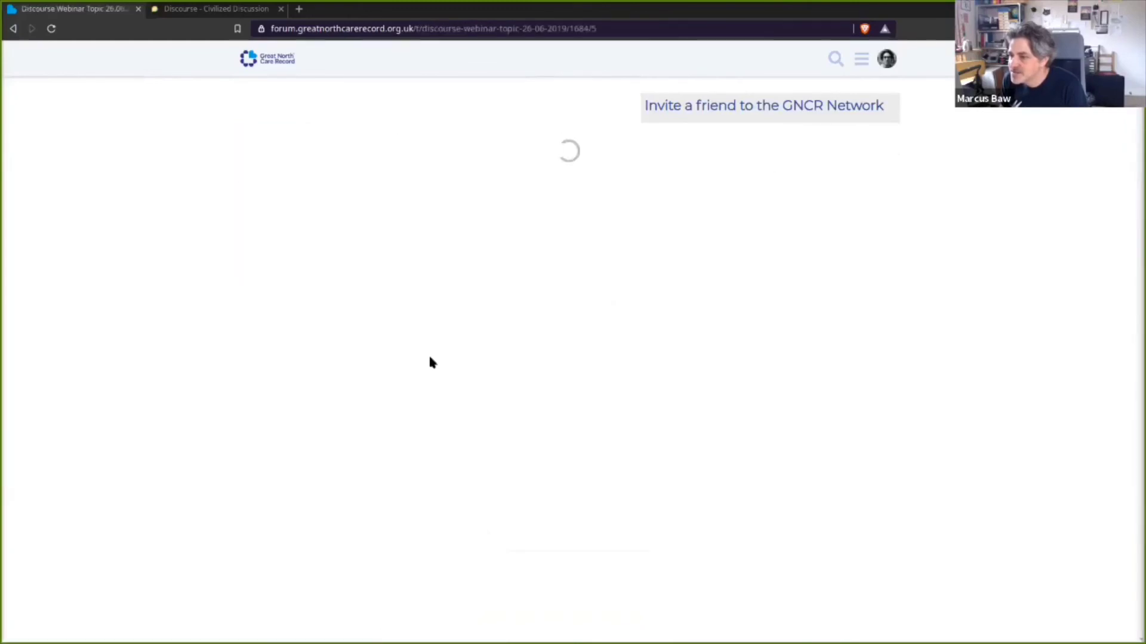
Review the webinar topic's notification levels and set the topic to Muted
scroll(826, 302, up, 3)
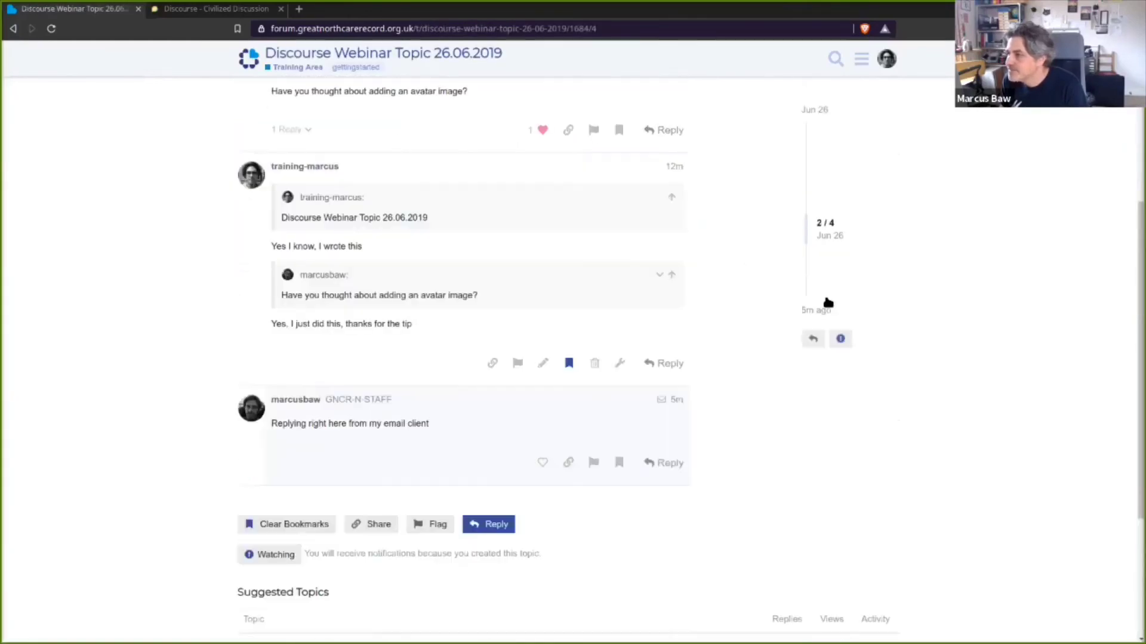
click(840, 339)
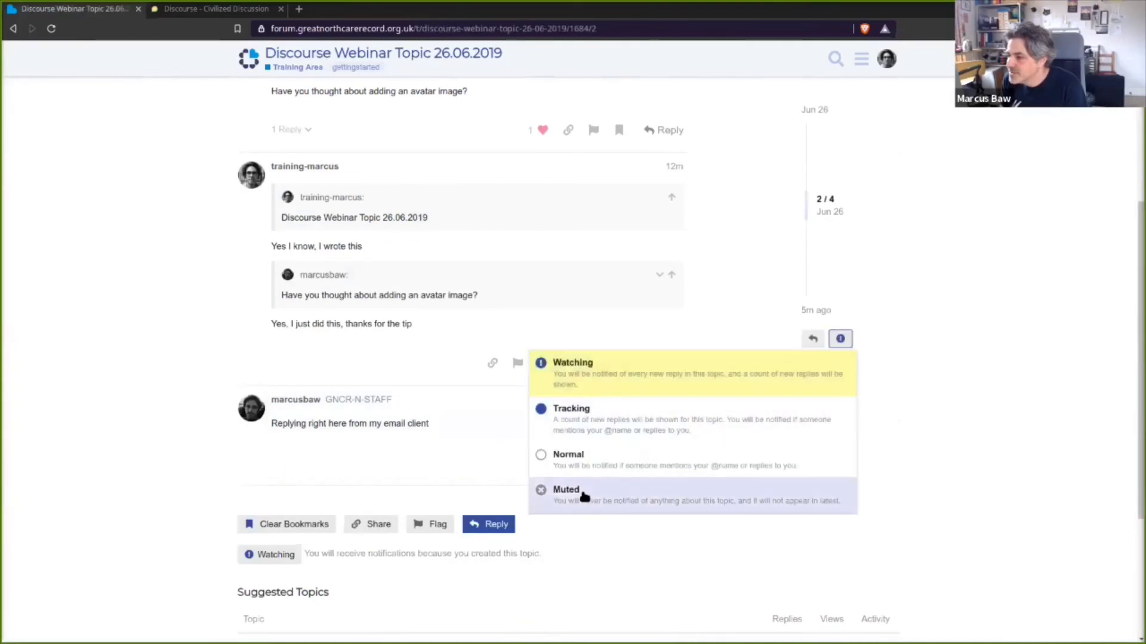
click(1008, 315)
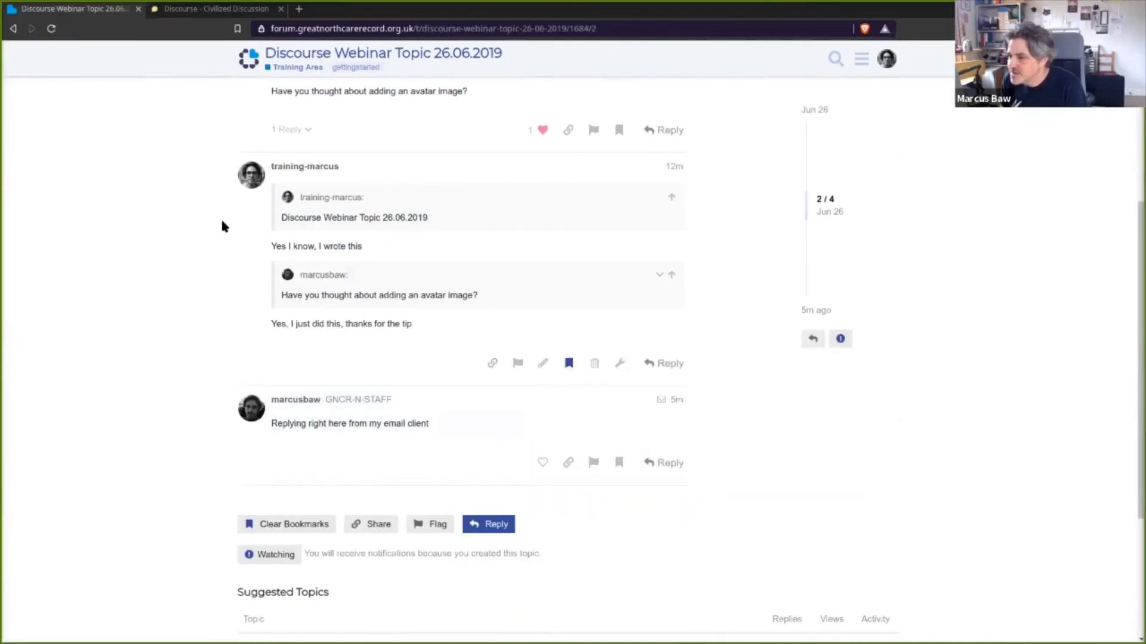
scroll(657, 454, down, 1)
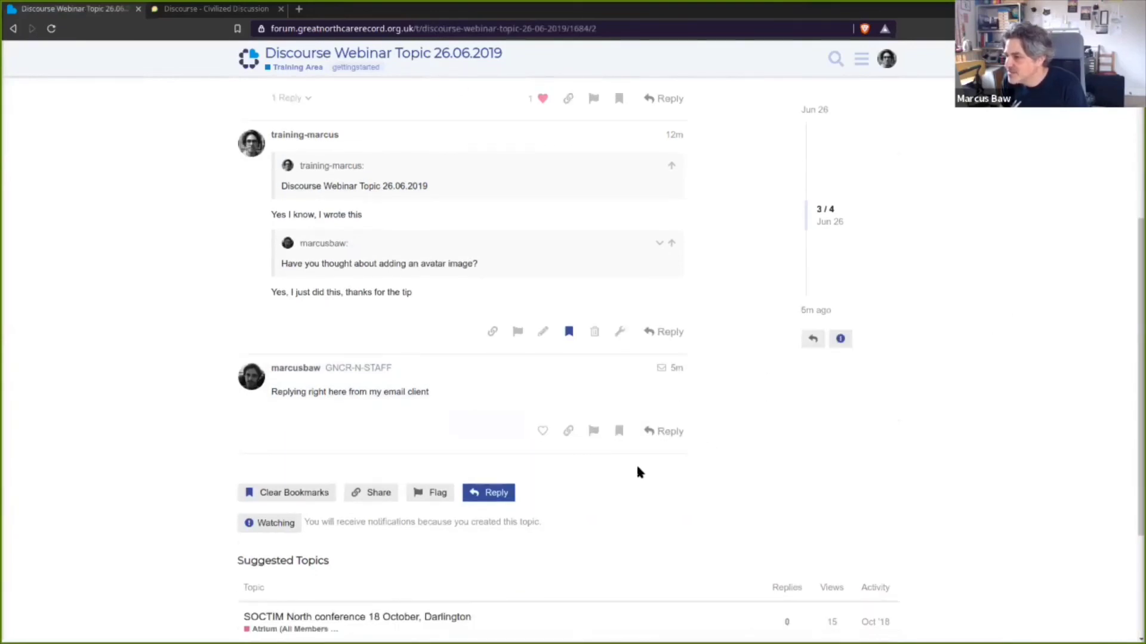
click(840, 341)
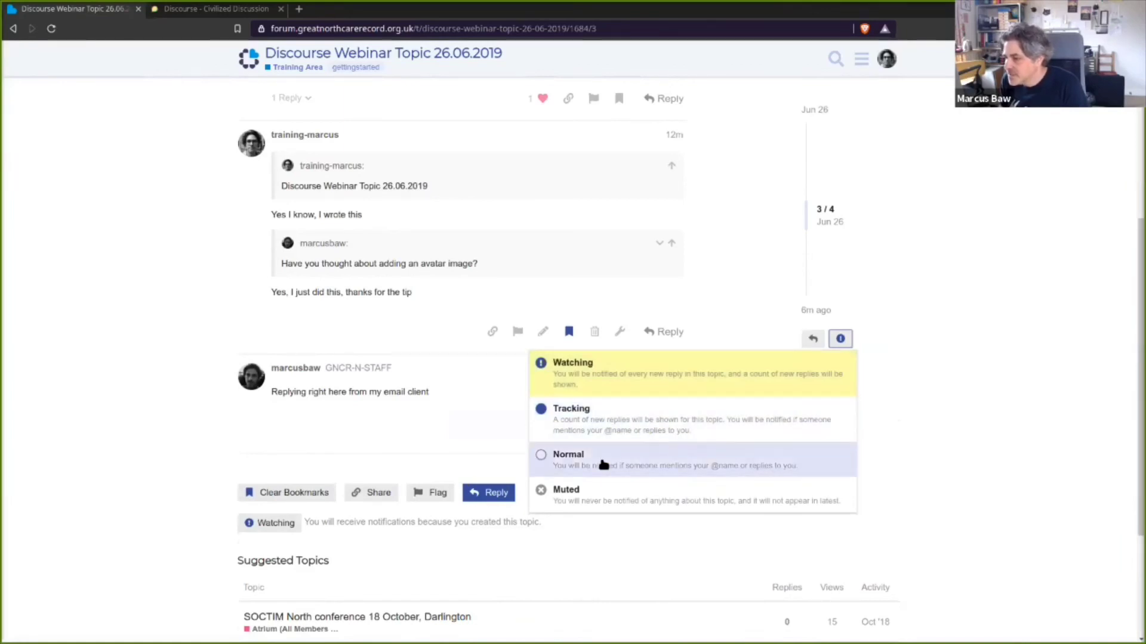
click(603, 492)
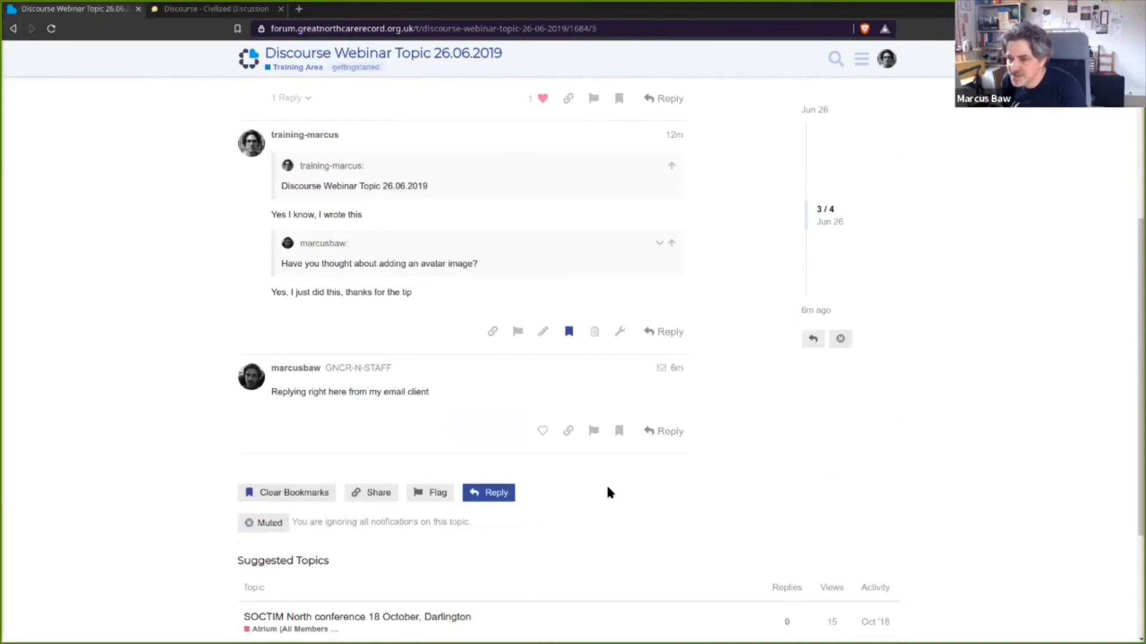
scroll(616, 493, down, 3)
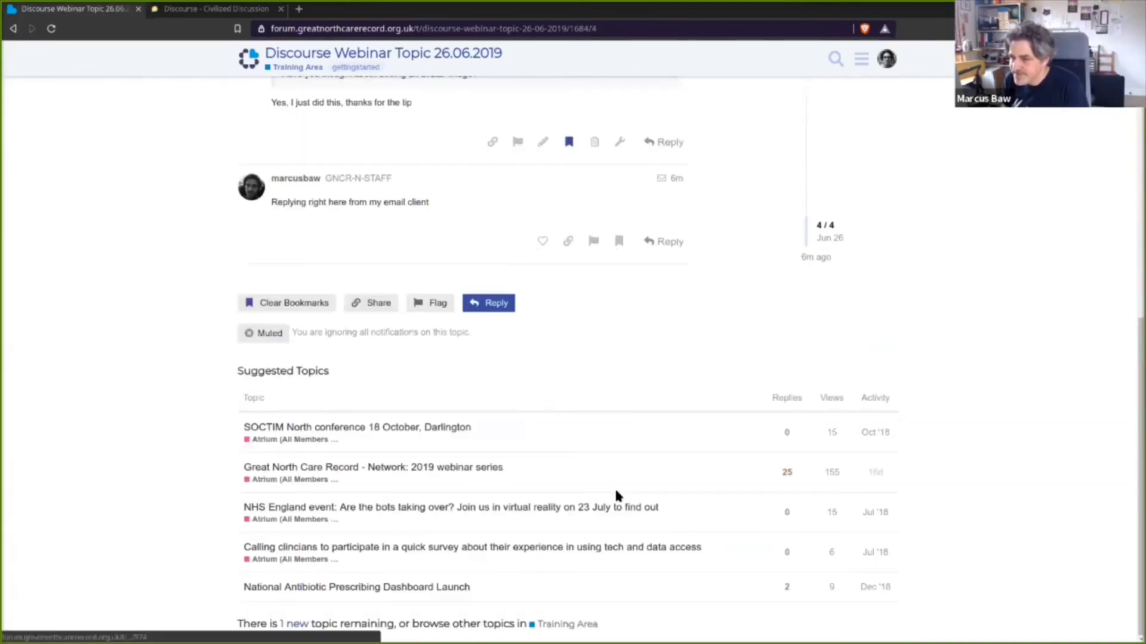
key(Home)
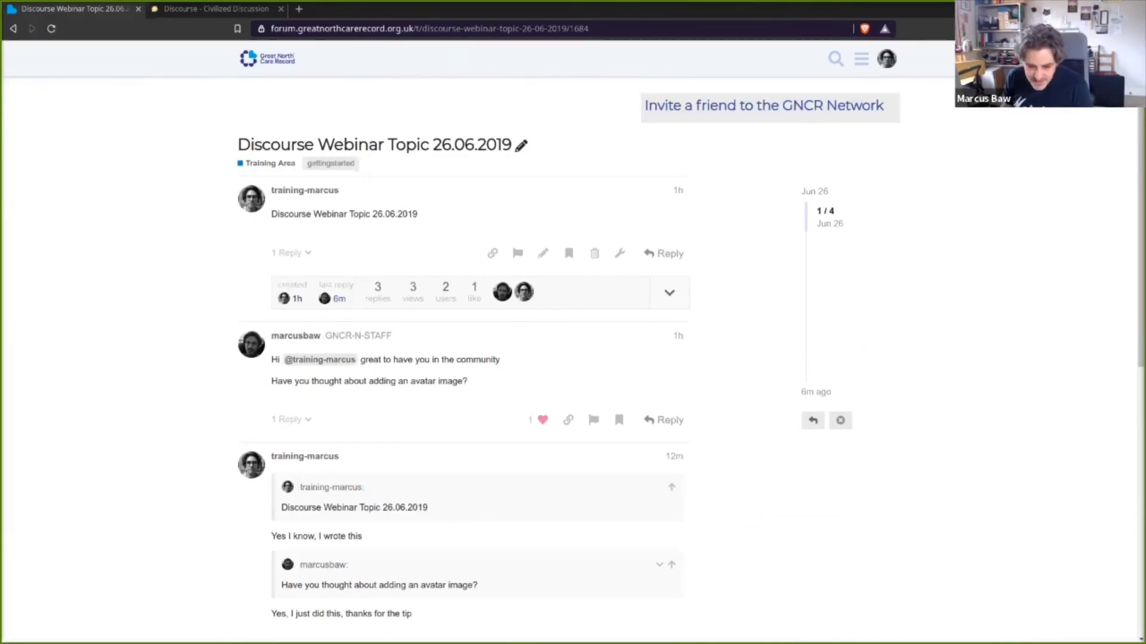
Switch to the Gmail inbox showing the forum's notification thread
key(alt+Tab)
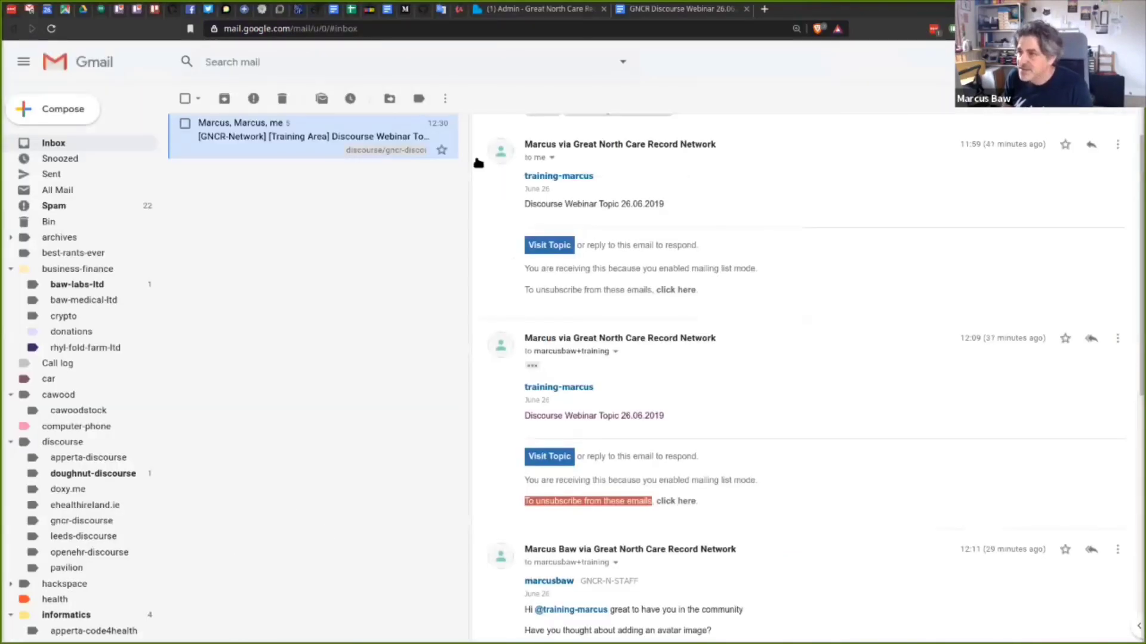